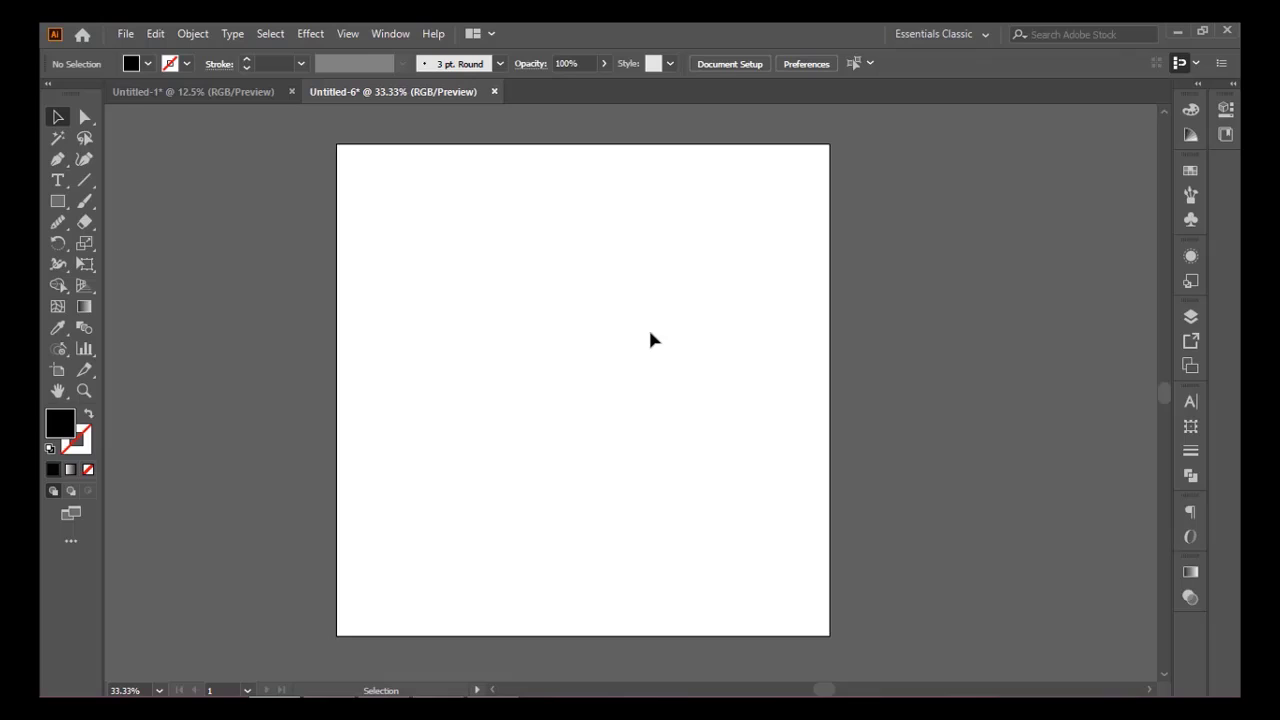
Step: Add the text "MOBIL" near the middle of the artboard
left_click(58, 180)
left_click(551, 349)
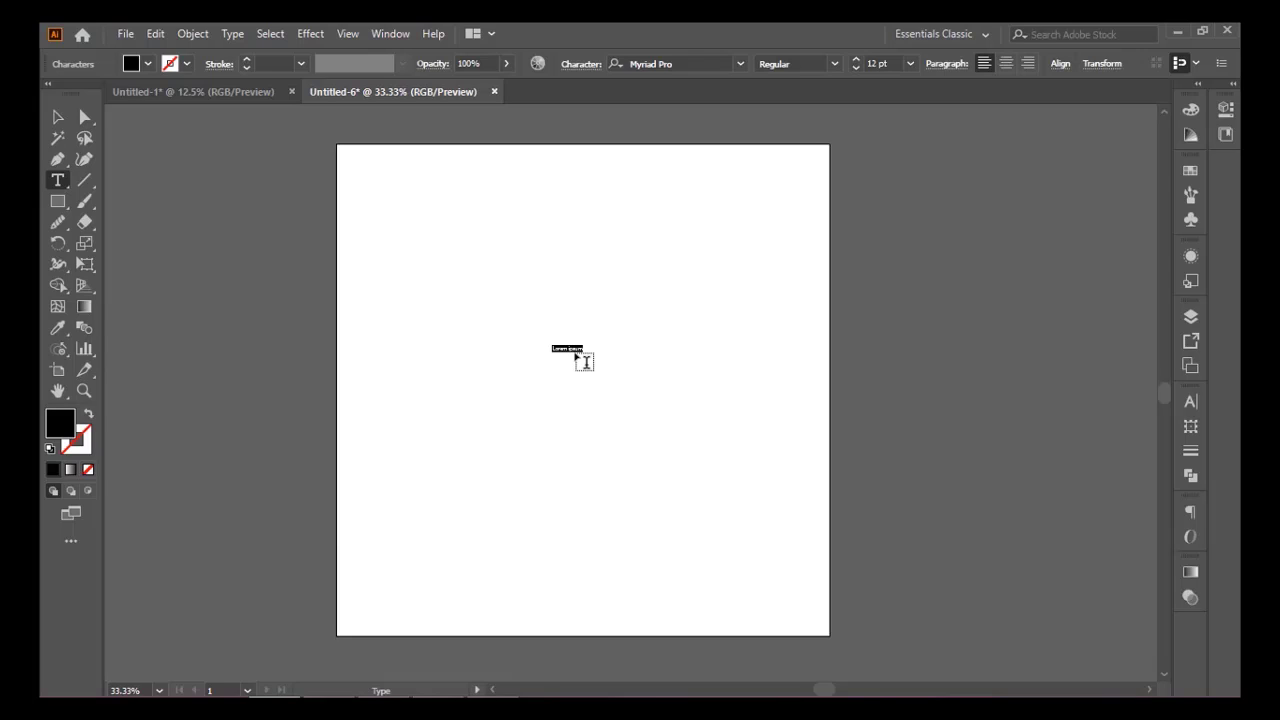
type("MOBIL")
Step: Set the font of the whole MOBIL text to Gotham Bold
key("ctrl+a")
key("ctrl+t")
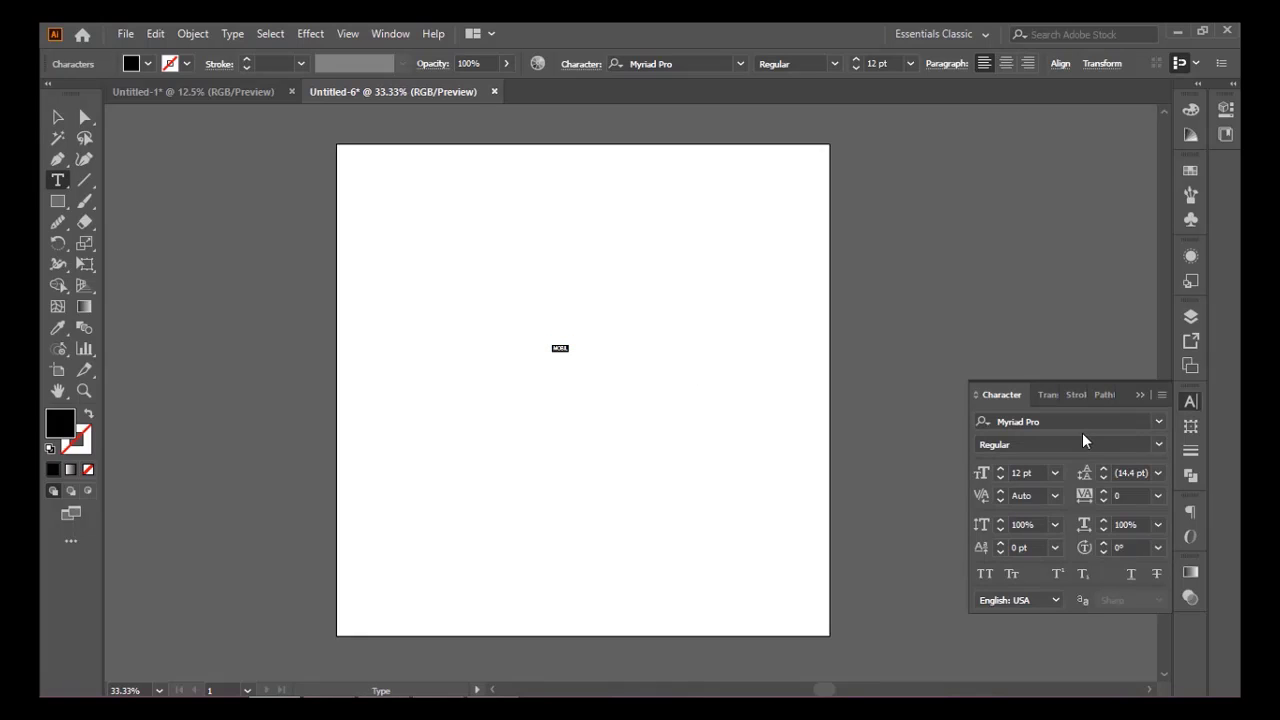
left_click(1066, 422)
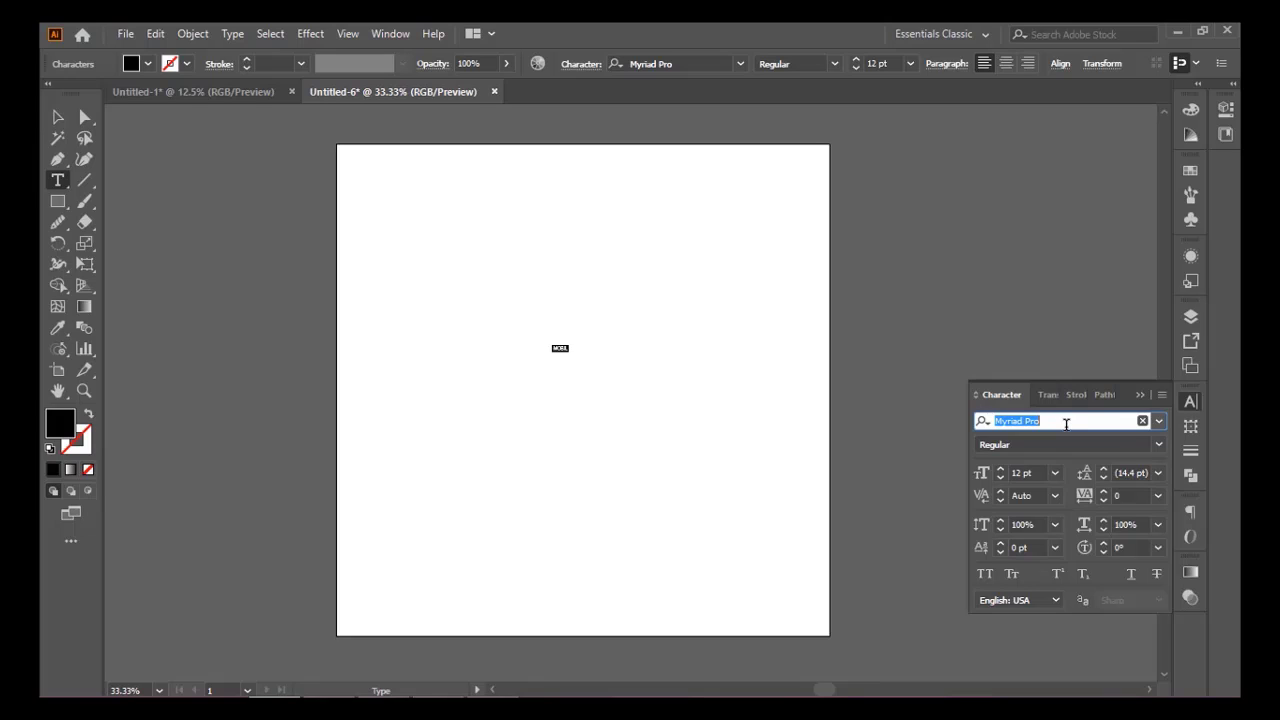
type("GOTH")
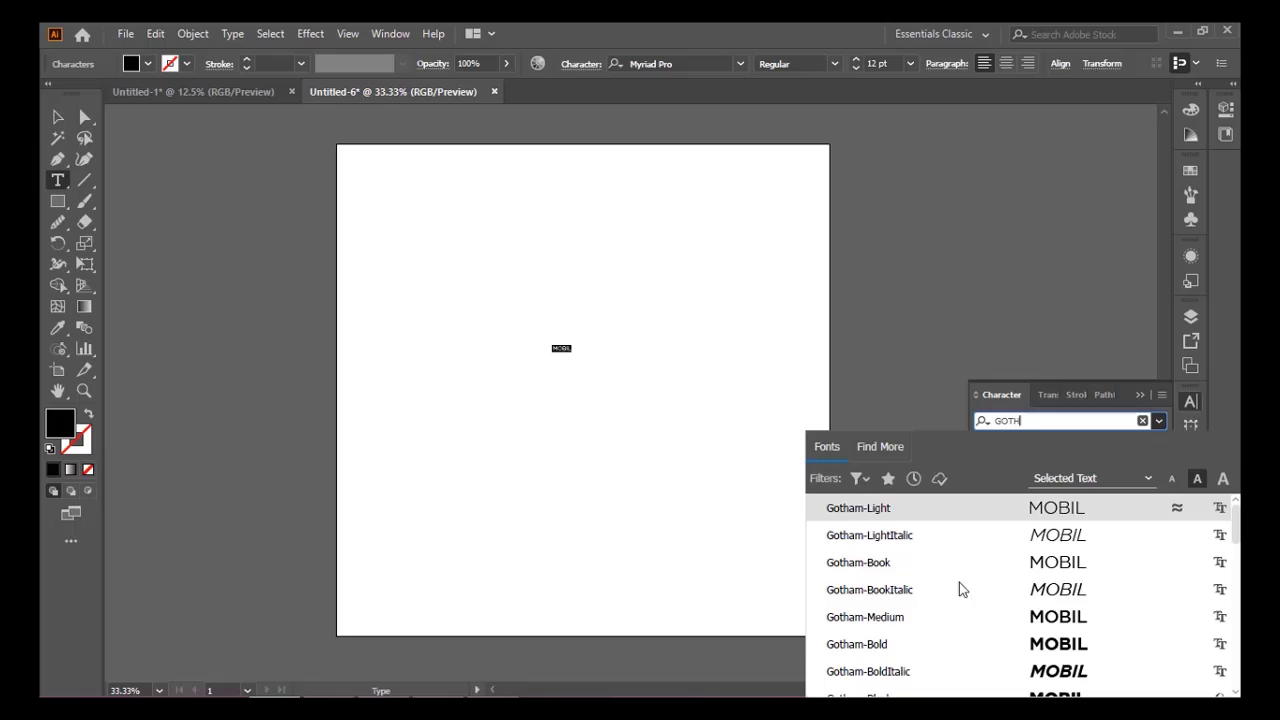
left_click(918, 644)
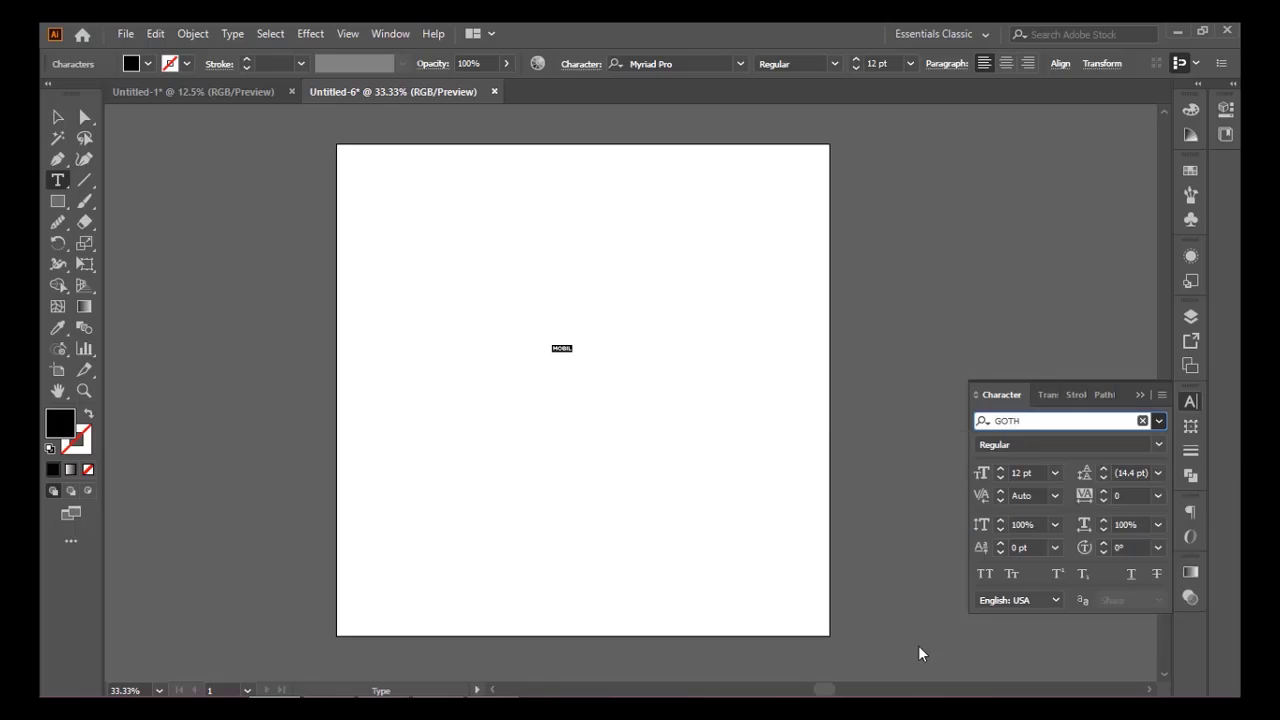
Step: Set the MOBIL text size to 72 pt and move the text closer to the artboard's centre
left_click(1055, 472)
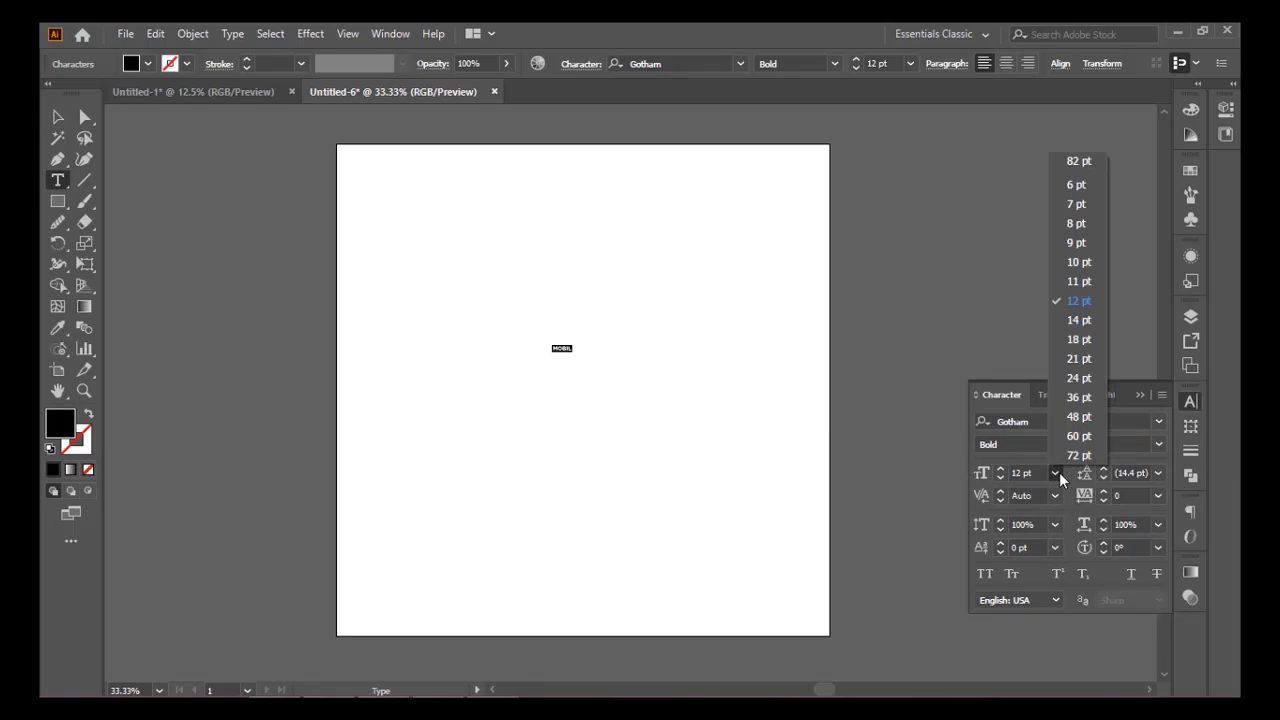
left_click(1078, 163)
left_click(635, 339)
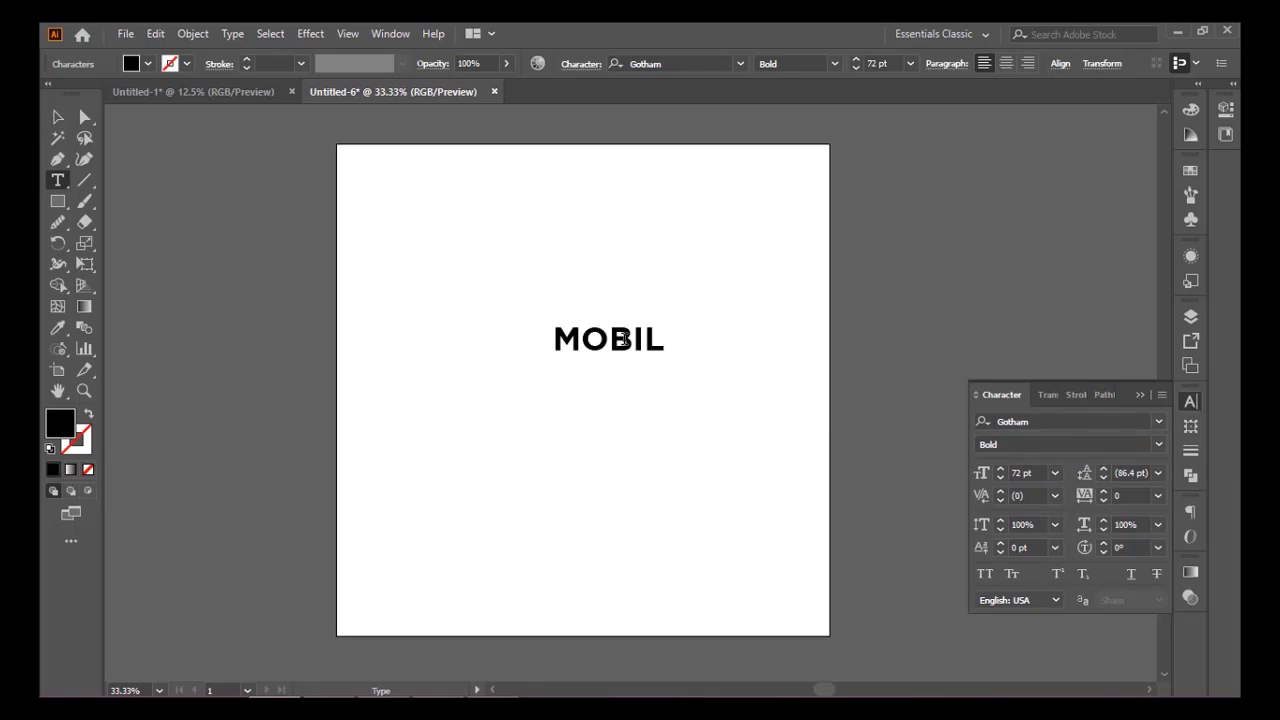
left_click(56, 116)
left_click_drag(630, 337, 601, 369)
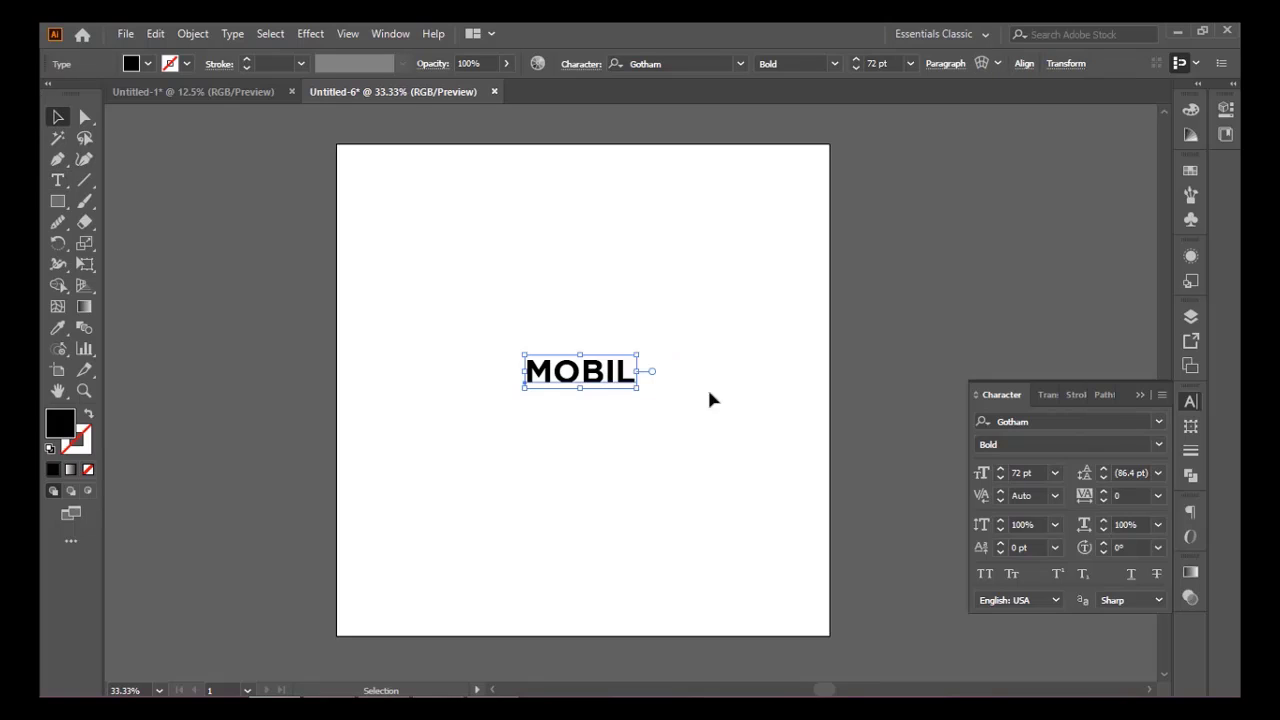
Step: Enlarge the MOBIL text to 111 pt and shift it slightly left toward the artboard's middle
left_click(1000, 468)
left_click(1000, 469)
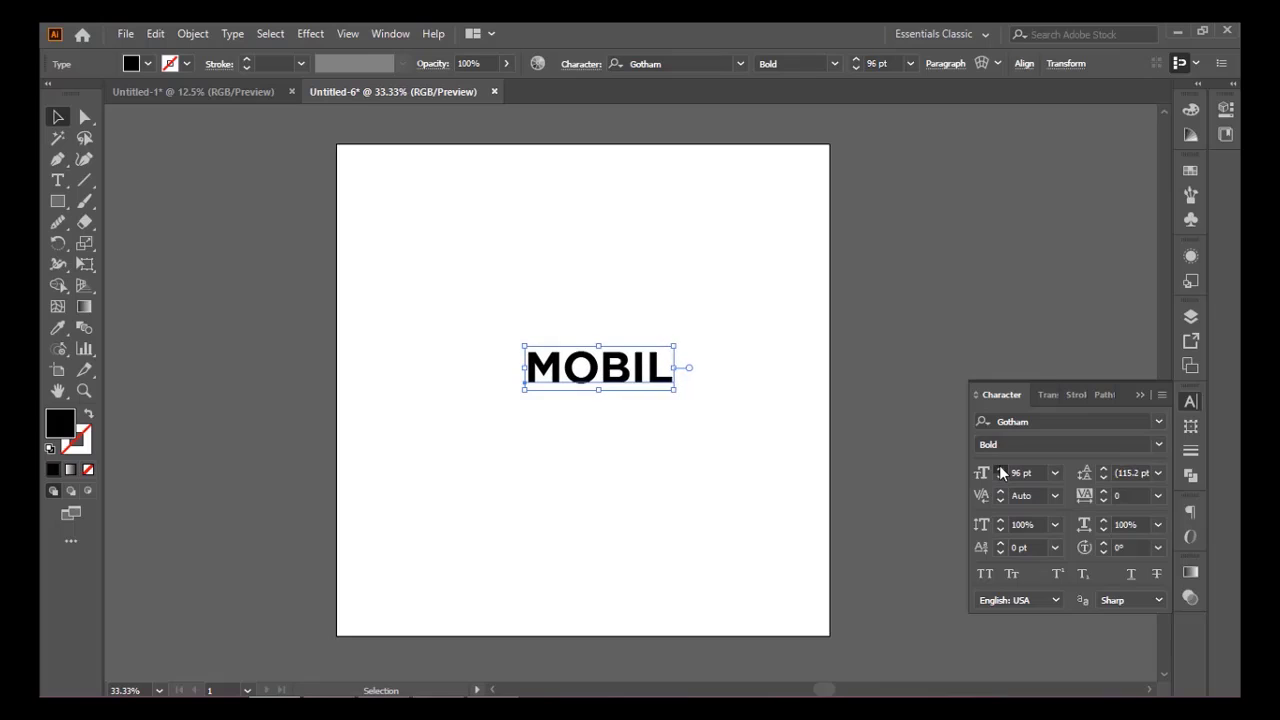
left_click_drag(618, 368, 594, 368)
Step: Centre the MOBIL text horizontally and vertically relative to the artboard
left_click(1020, 64)
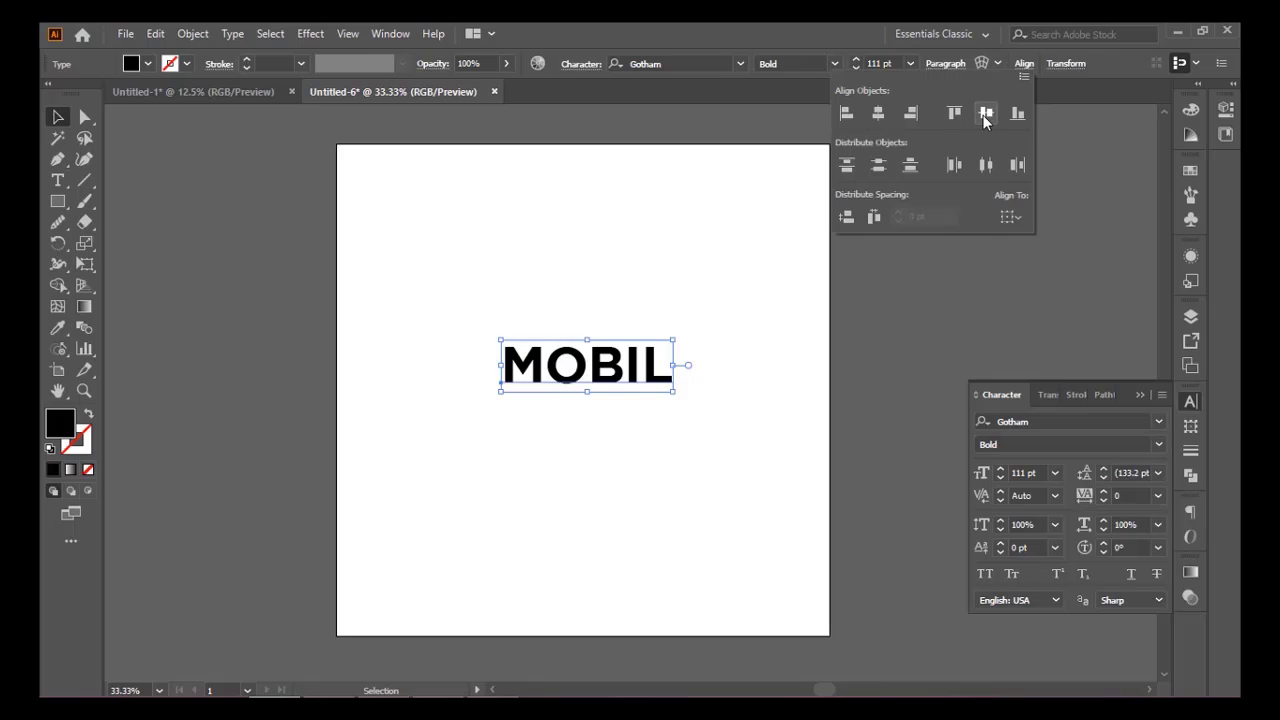
left_click(1016, 220)
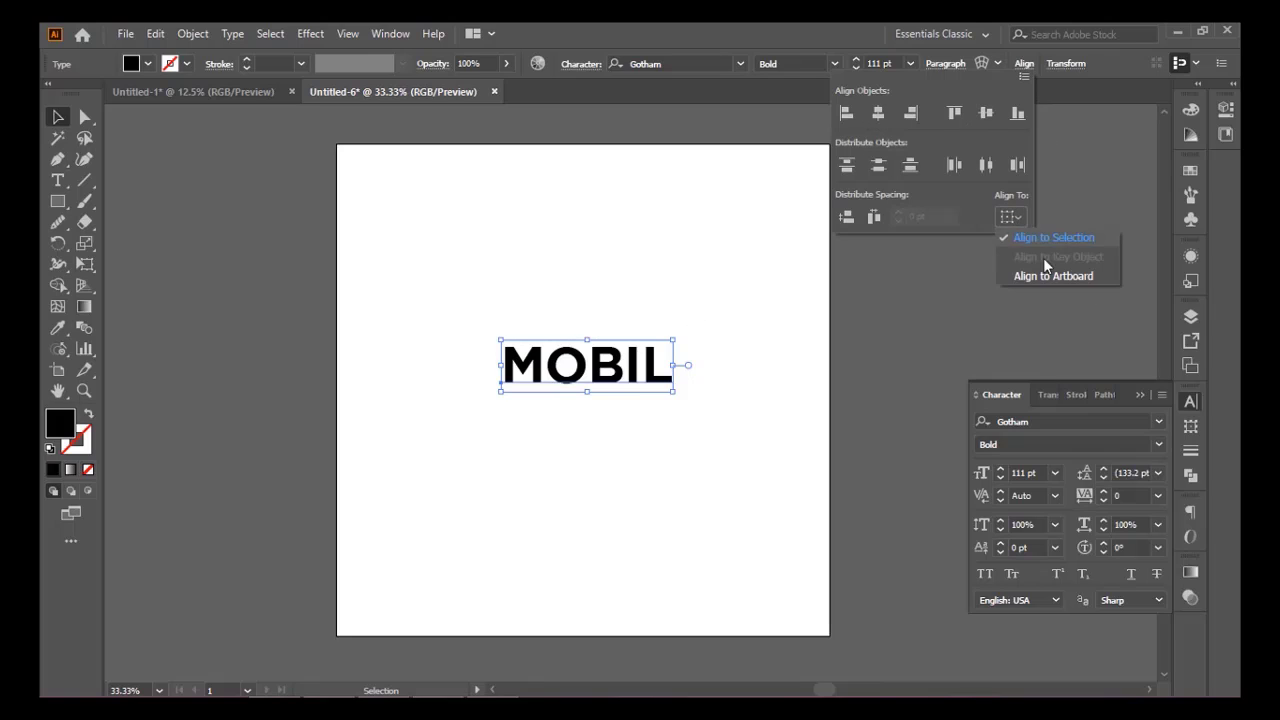
left_click(1040, 276)
left_click(878, 113)
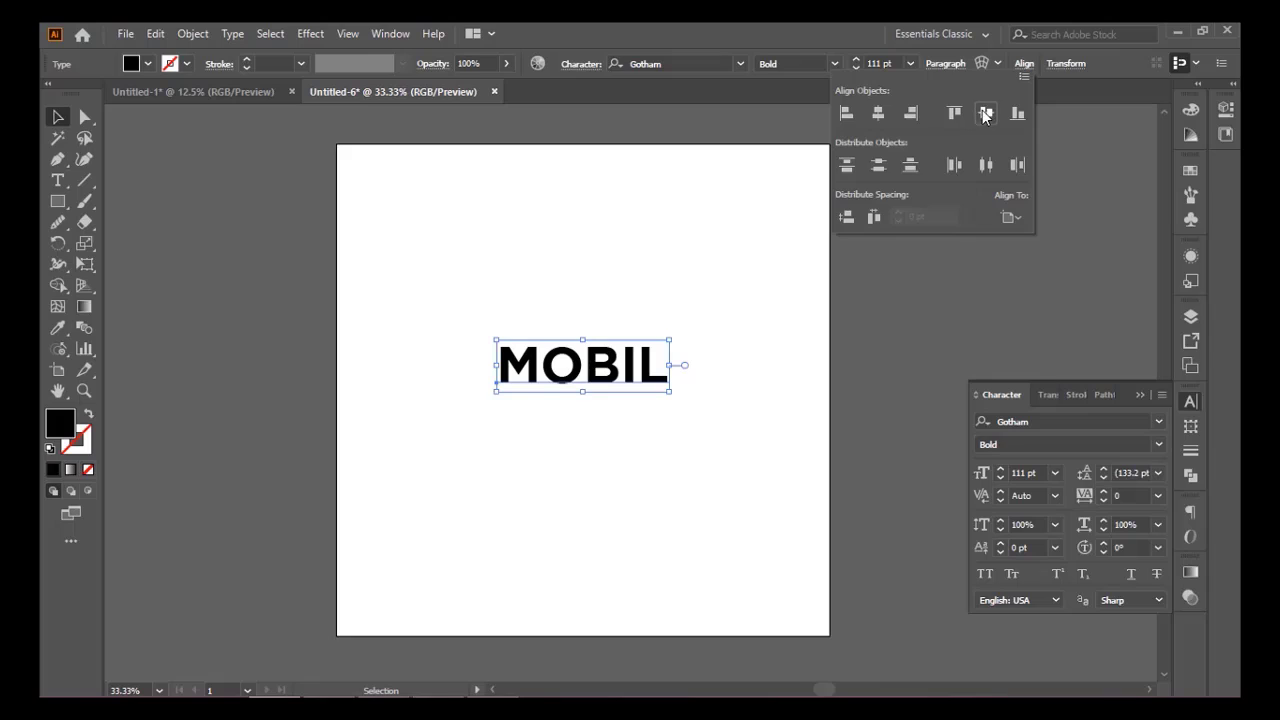
left_click(985, 116)
Step: Convert the MOBIL text to outlines and ungroup it into separate letters
key("ctrl+=")
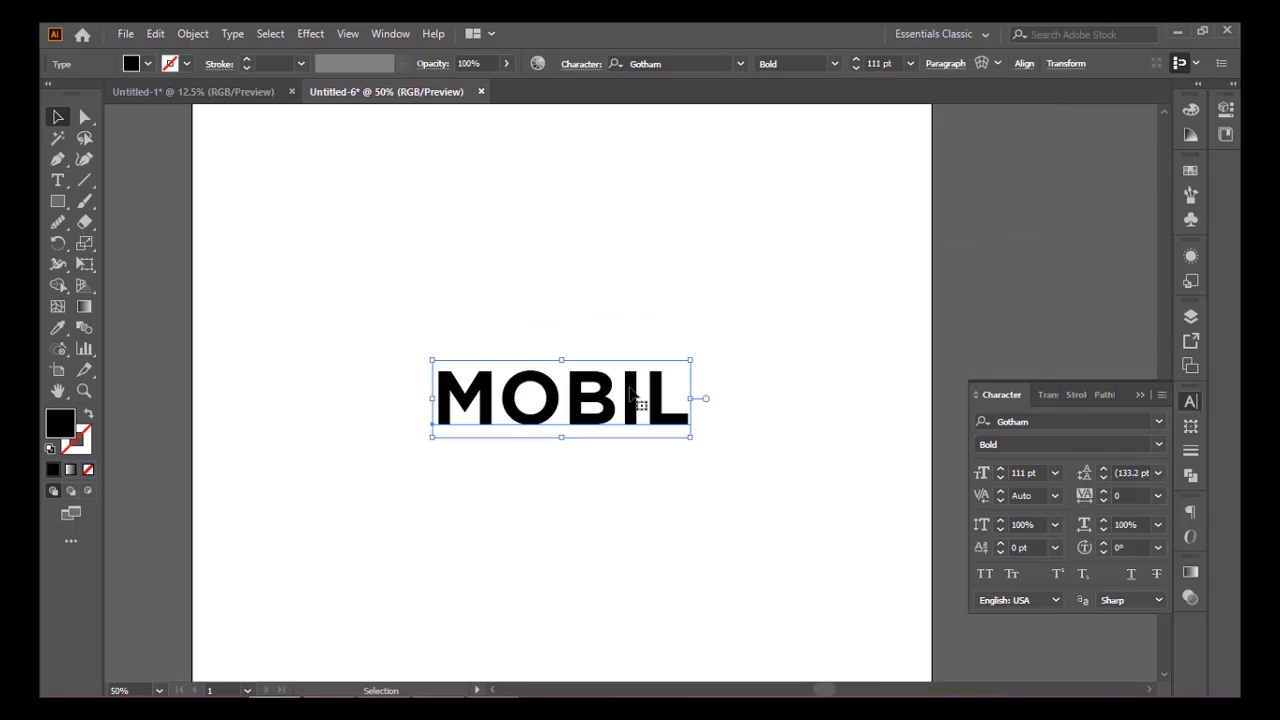
right_click(583, 405)
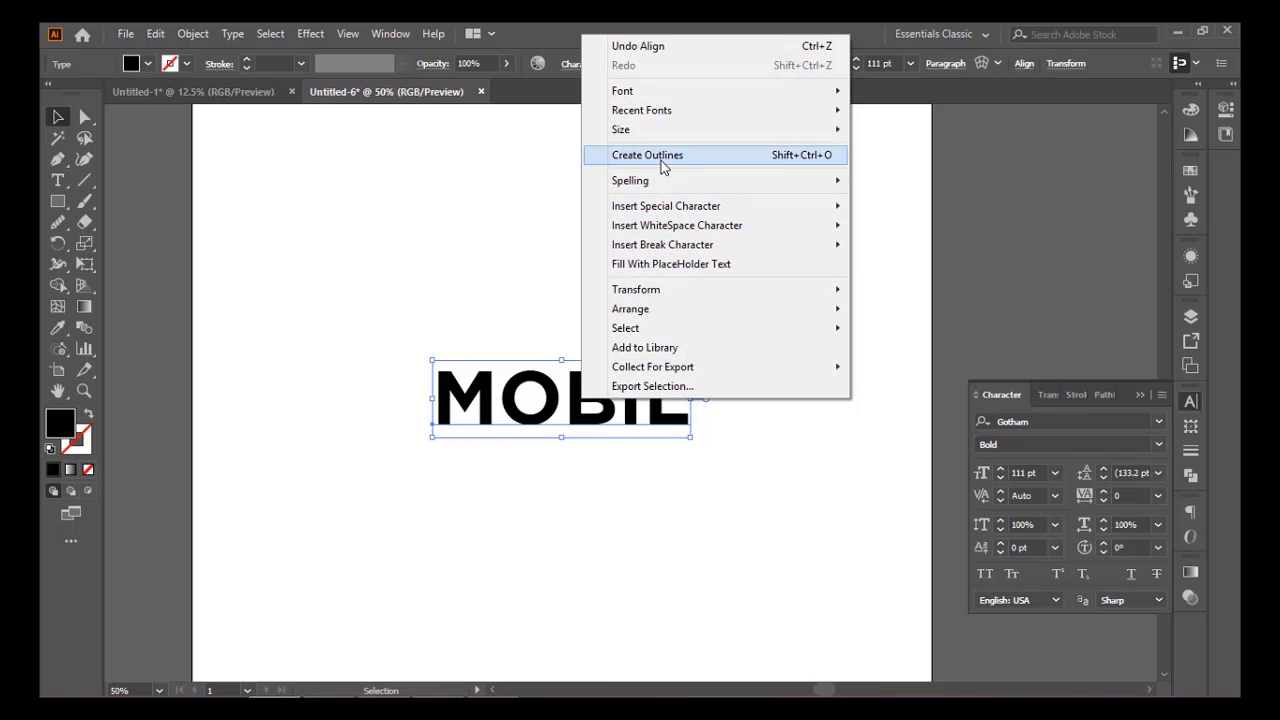
left_click(660, 166)
right_click(583, 402)
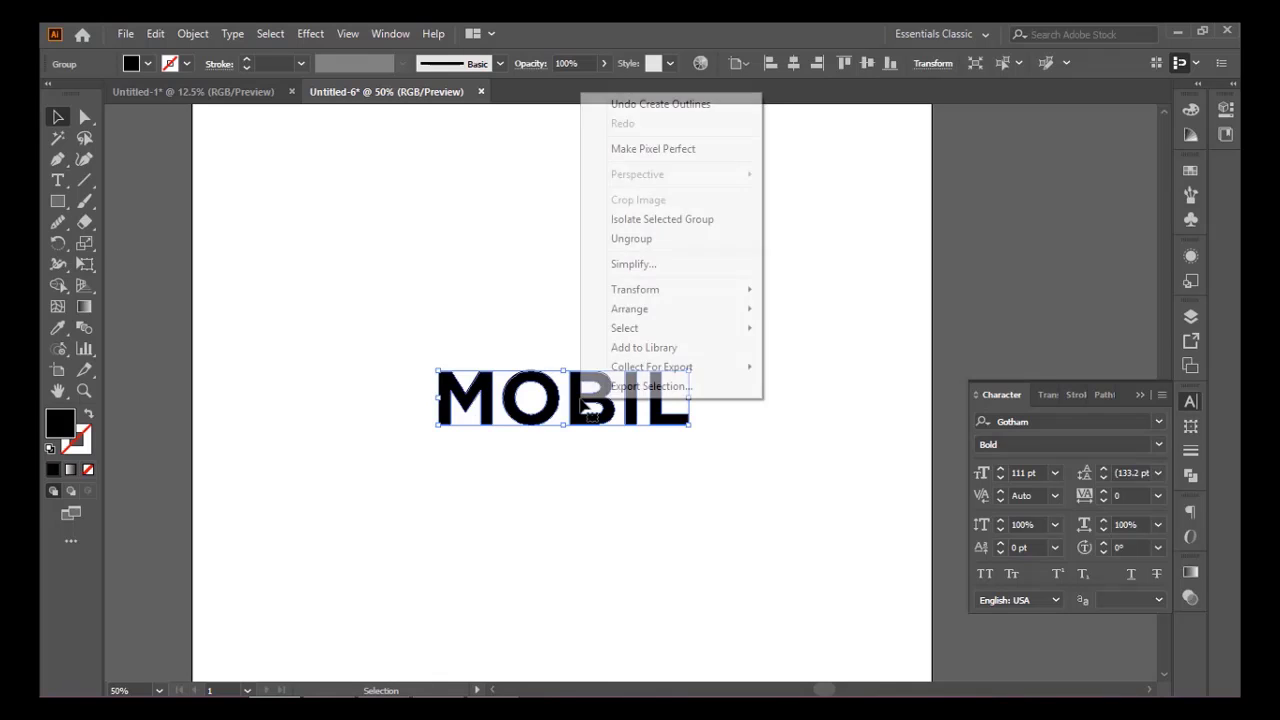
left_click(614, 240)
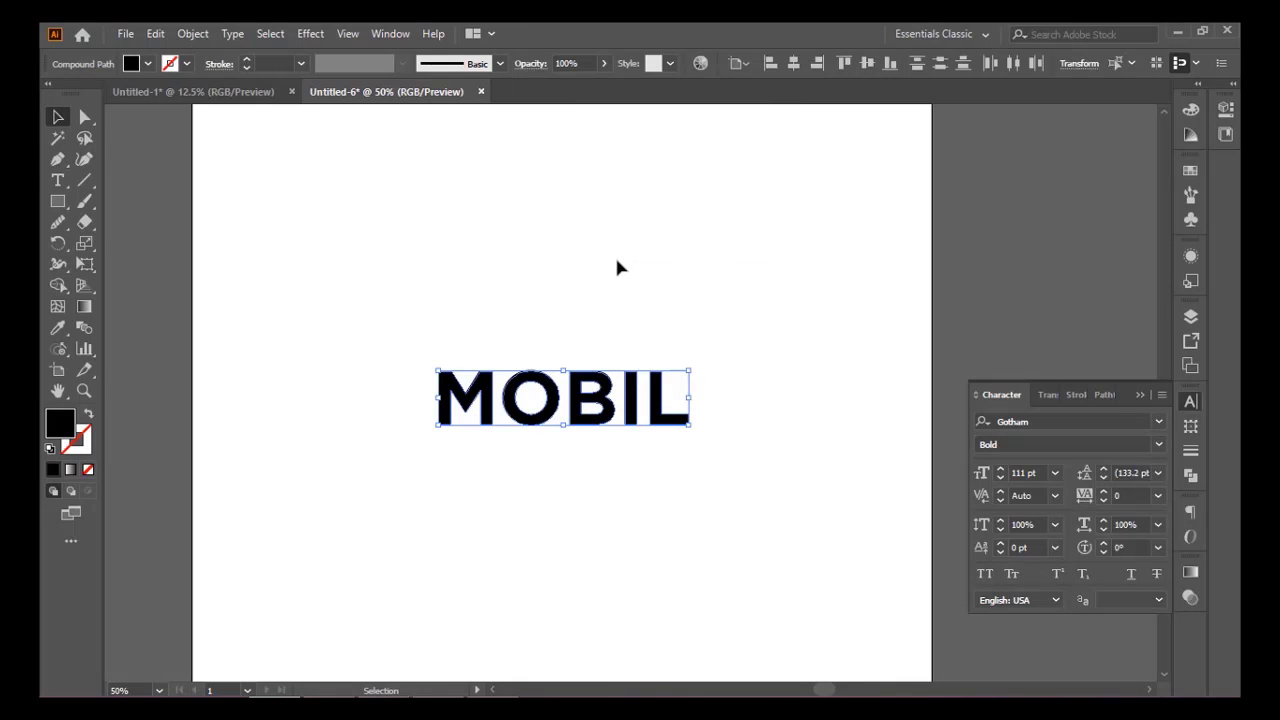
left_click(617, 264)
Step: Try moving the I and L away from the other letters and undo the moves
left_click_drag(663, 394, 575, 409)
left_click(556, 399)
key("a")
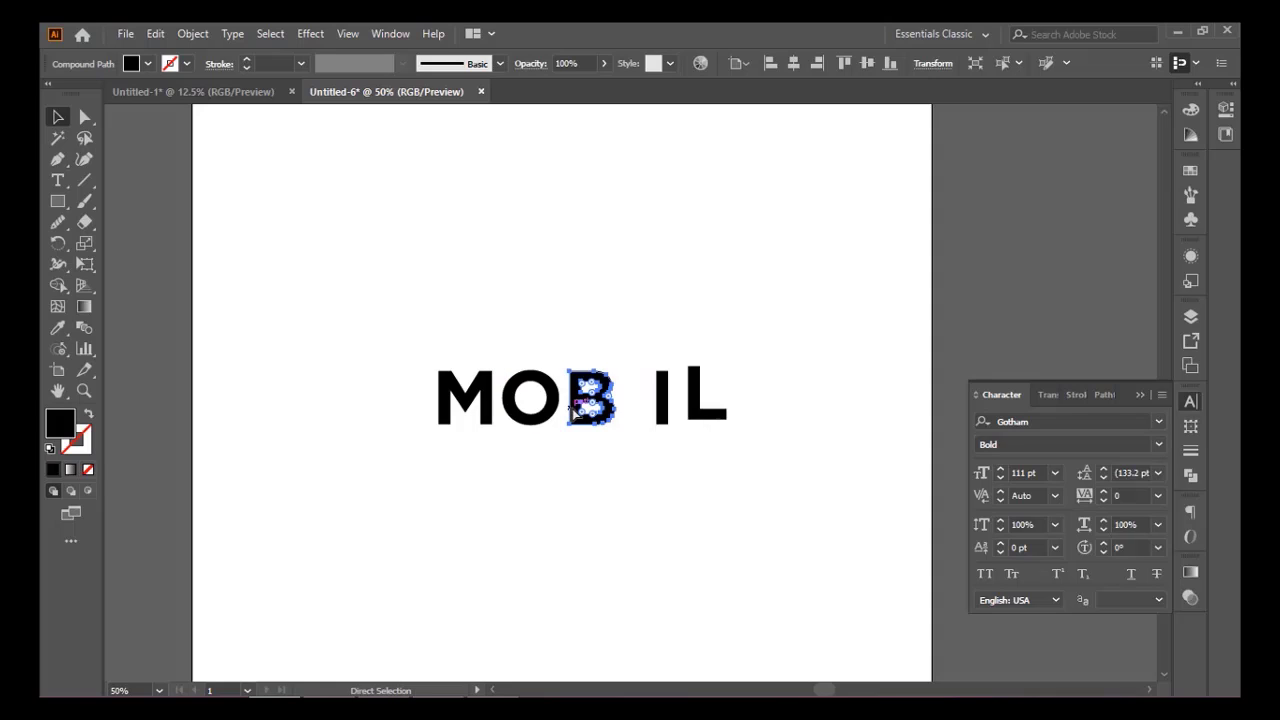
key("ctrl+z")
key("ctrl+z")
key("ctrl+z")
key("ctrl+z")
key("ctrl+shift+z")
key("v")
left_click(515, 445)
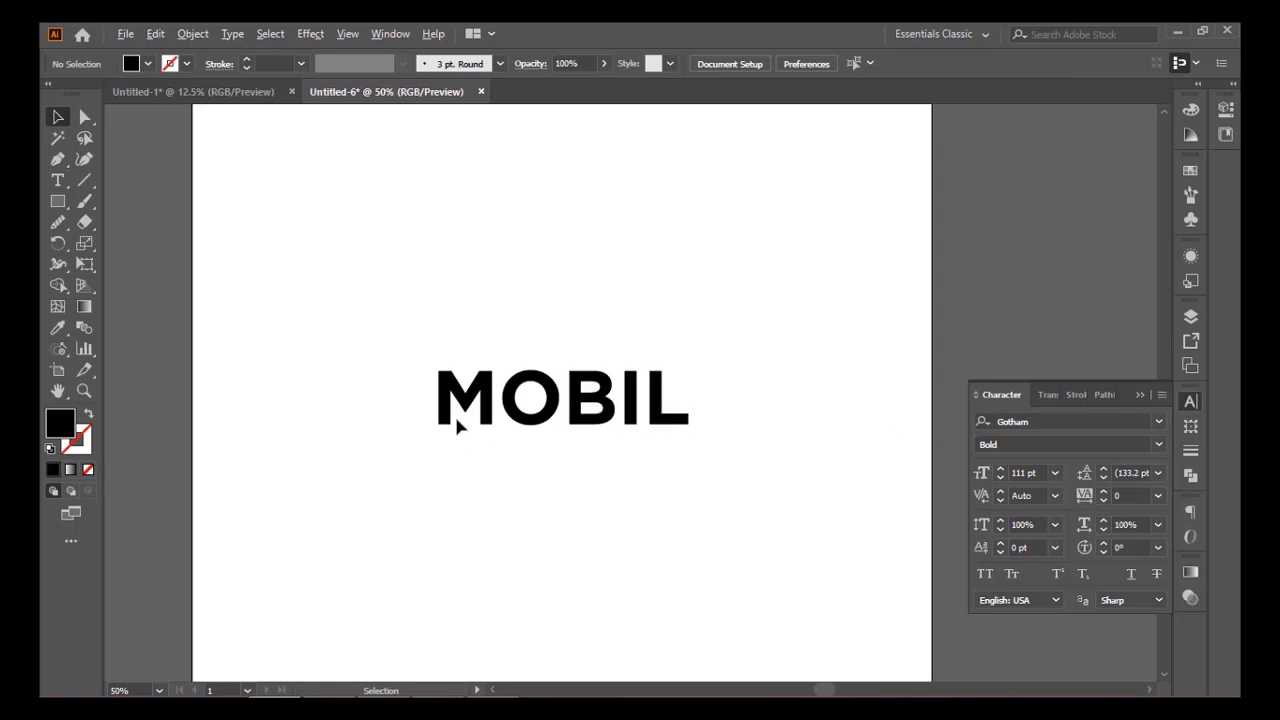
Step: Bring up the alignment options and try distributing the letters' horizontal spacing with the M as key object
scroll(454, 413, "up", 1)
left_click_drag(540, 426, 477, 429)
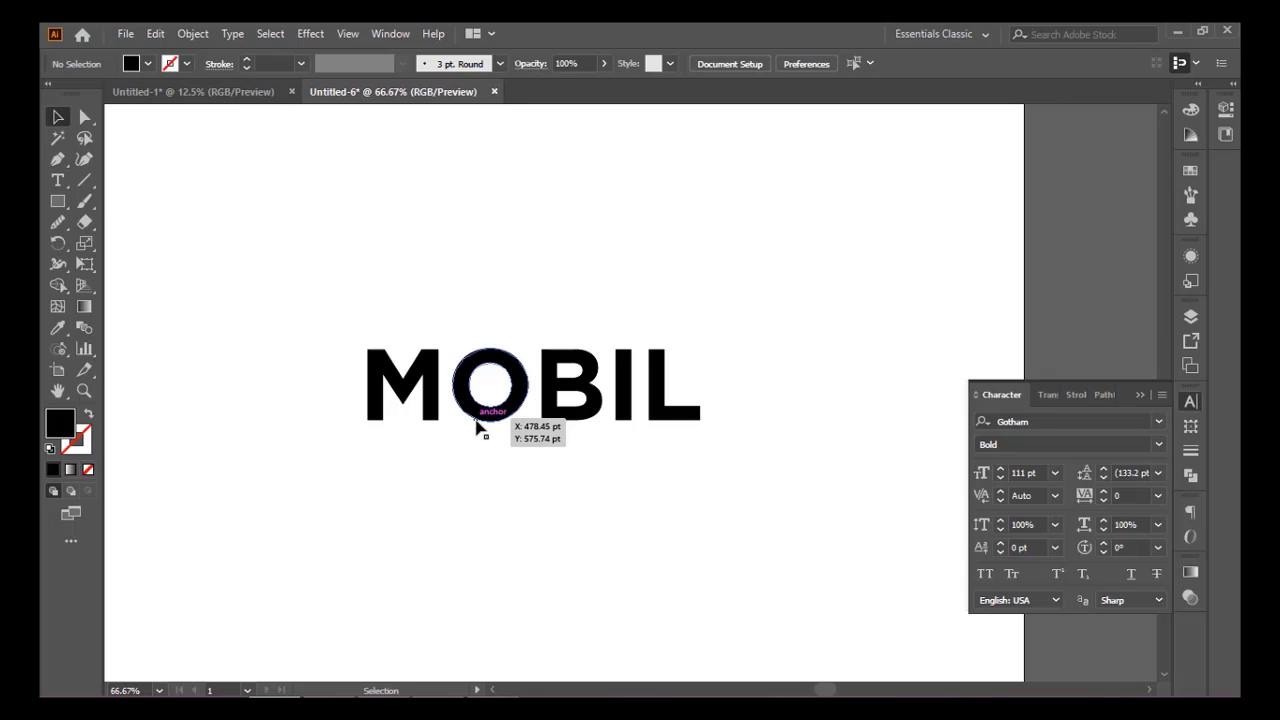
left_click(1140, 394)
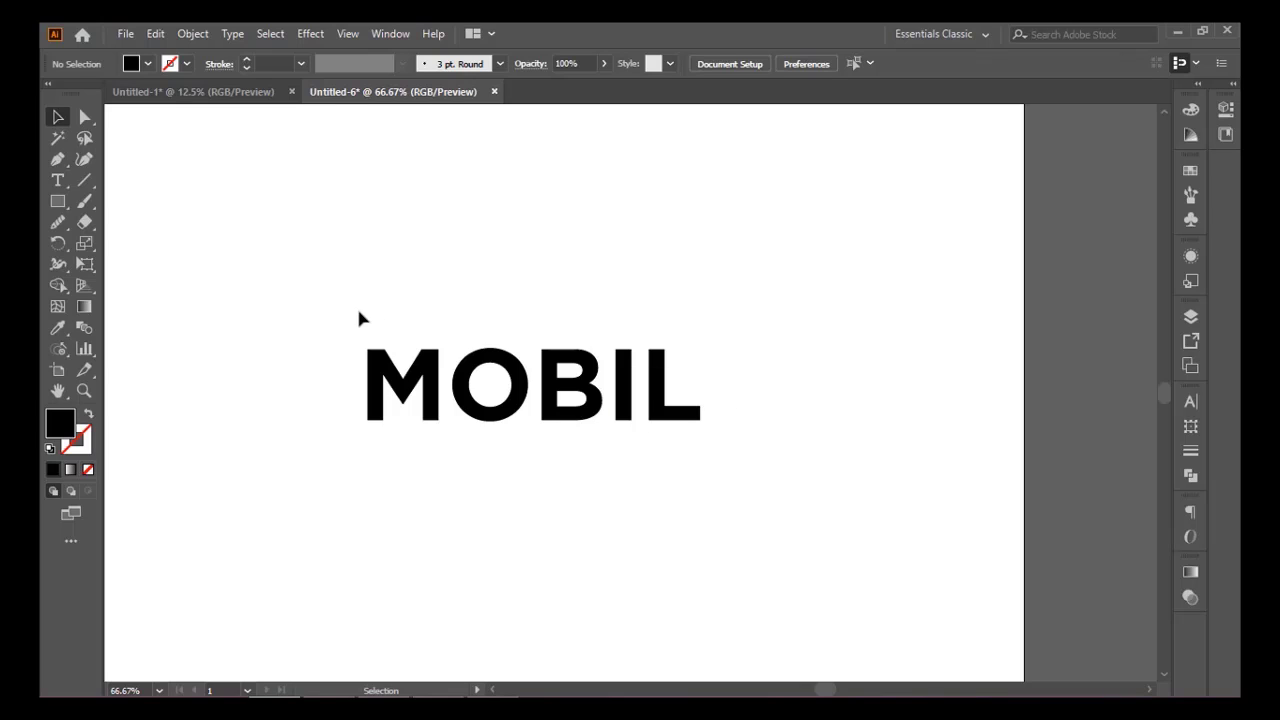
left_click_drag(322, 284, 719, 499)
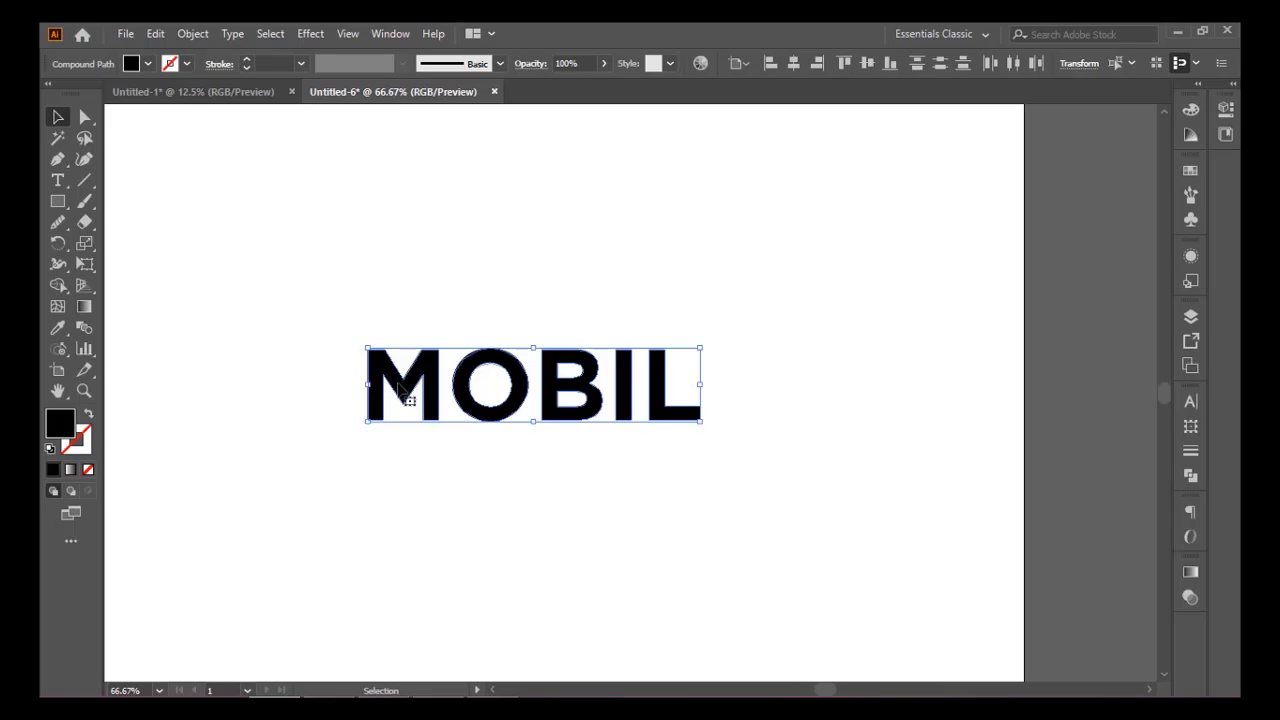
left_click(389, 34)
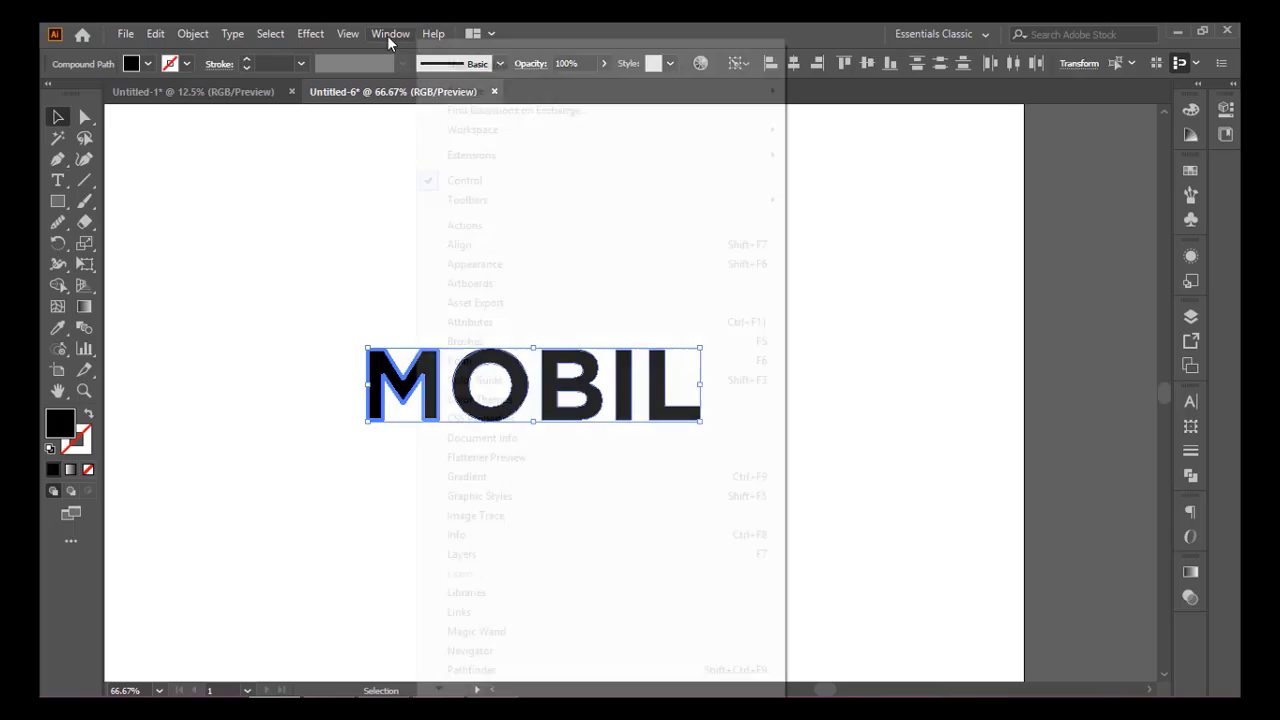
left_click(460, 245)
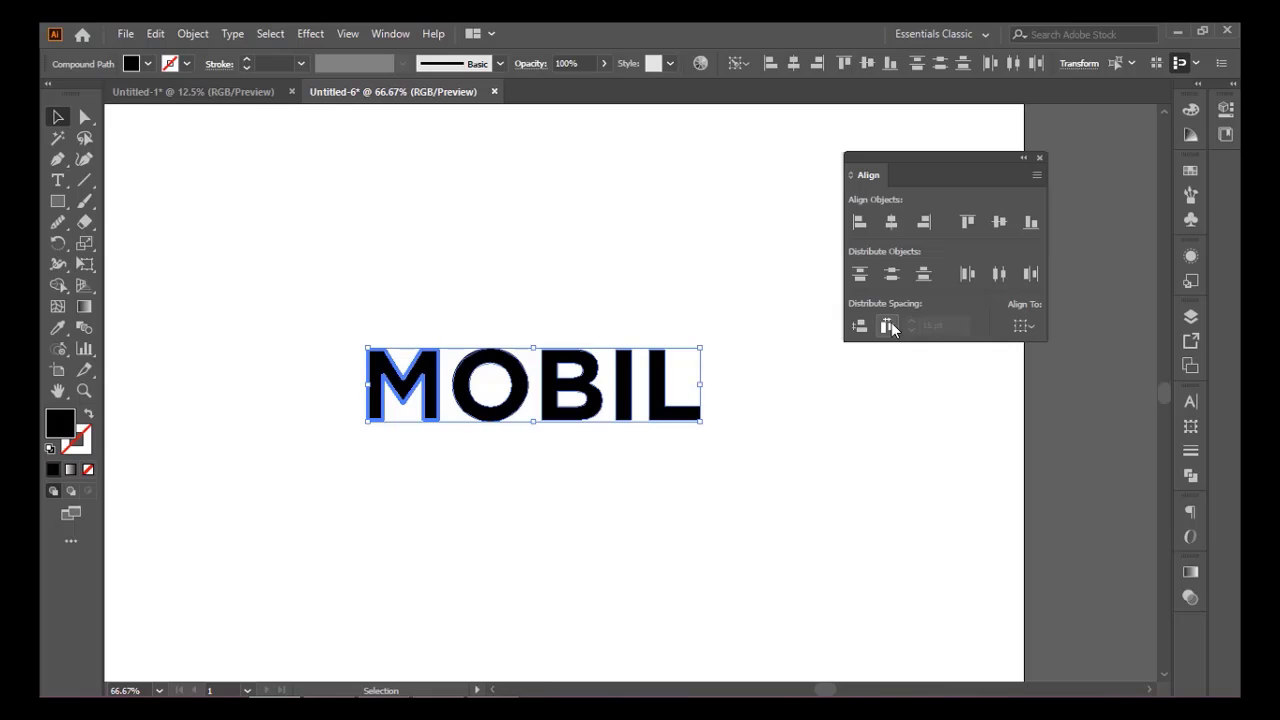
left_click(887, 327)
left_click(477, 332)
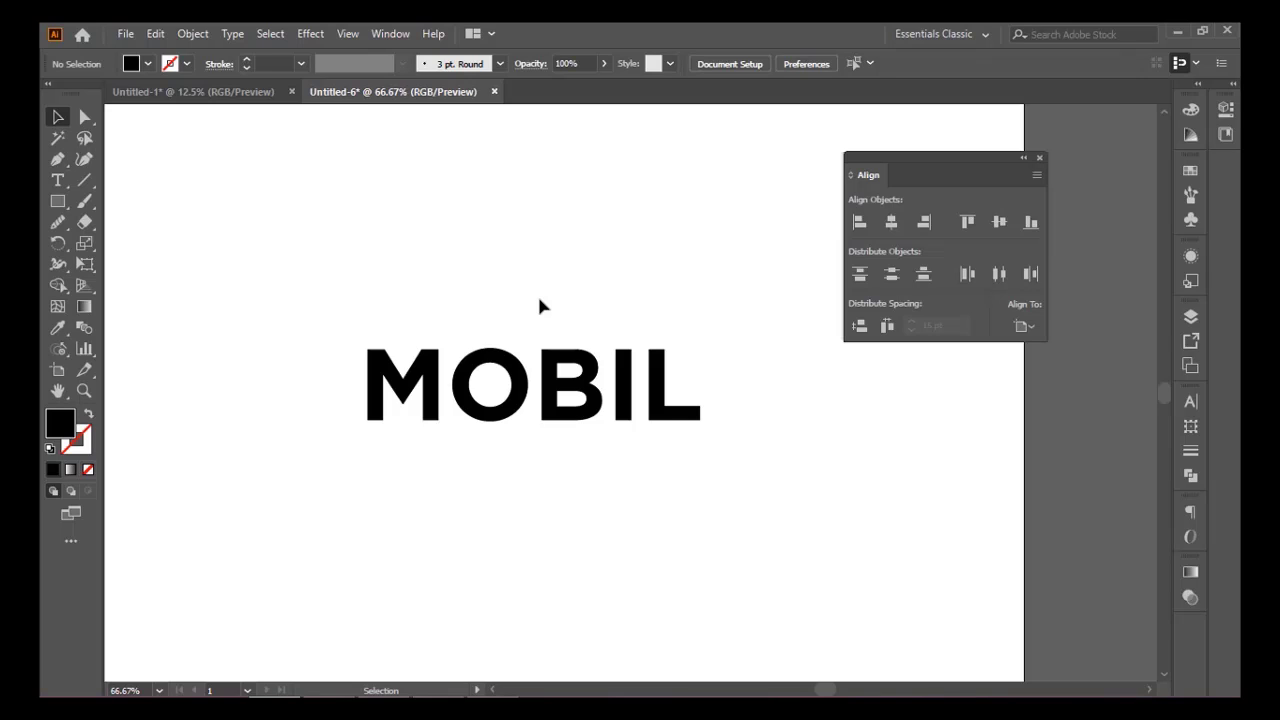
Step: Paint yellow (ddff45) brush strokes along the facing edges of the M and O, and undo them
left_click(84, 201)
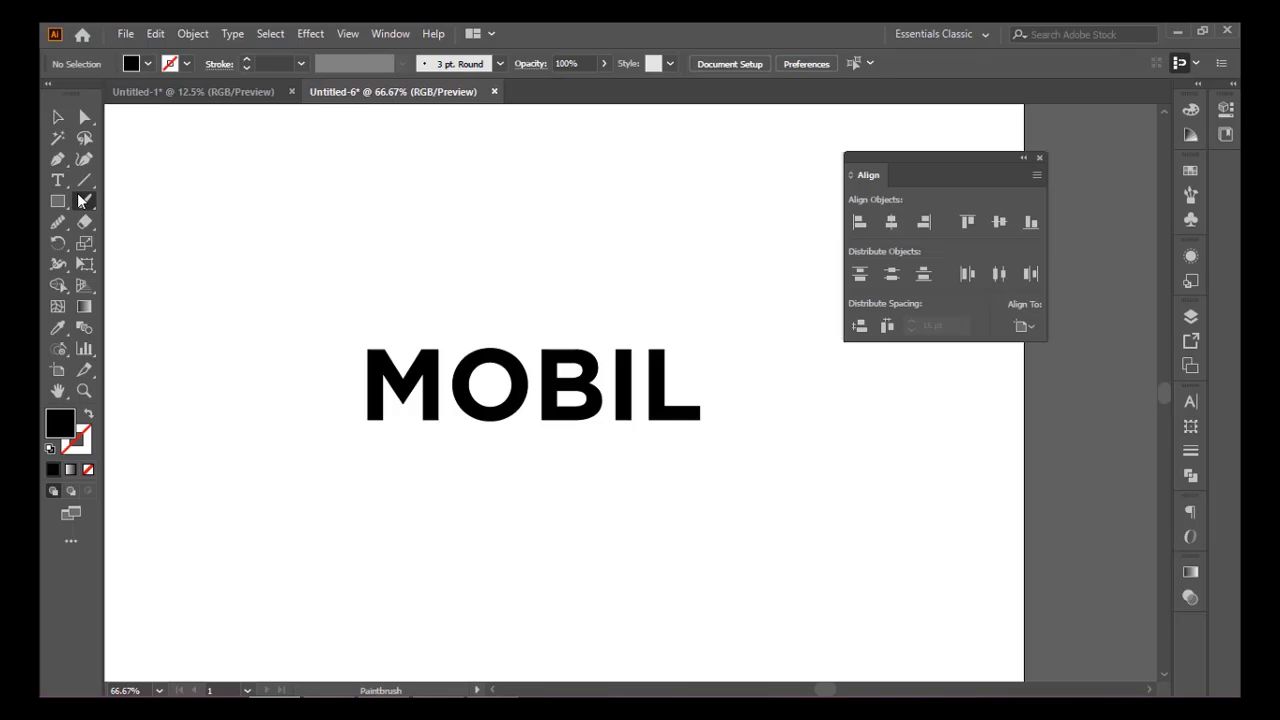
left_click(1192, 113)
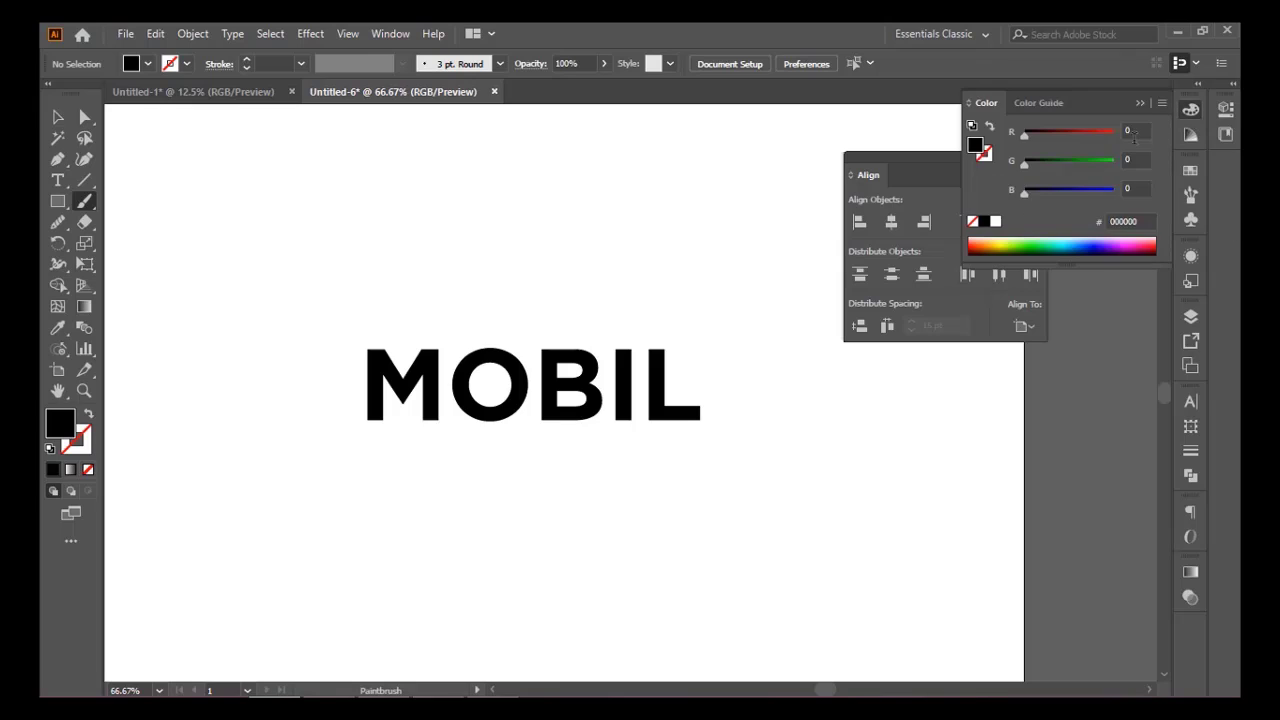
left_click(1005, 244)
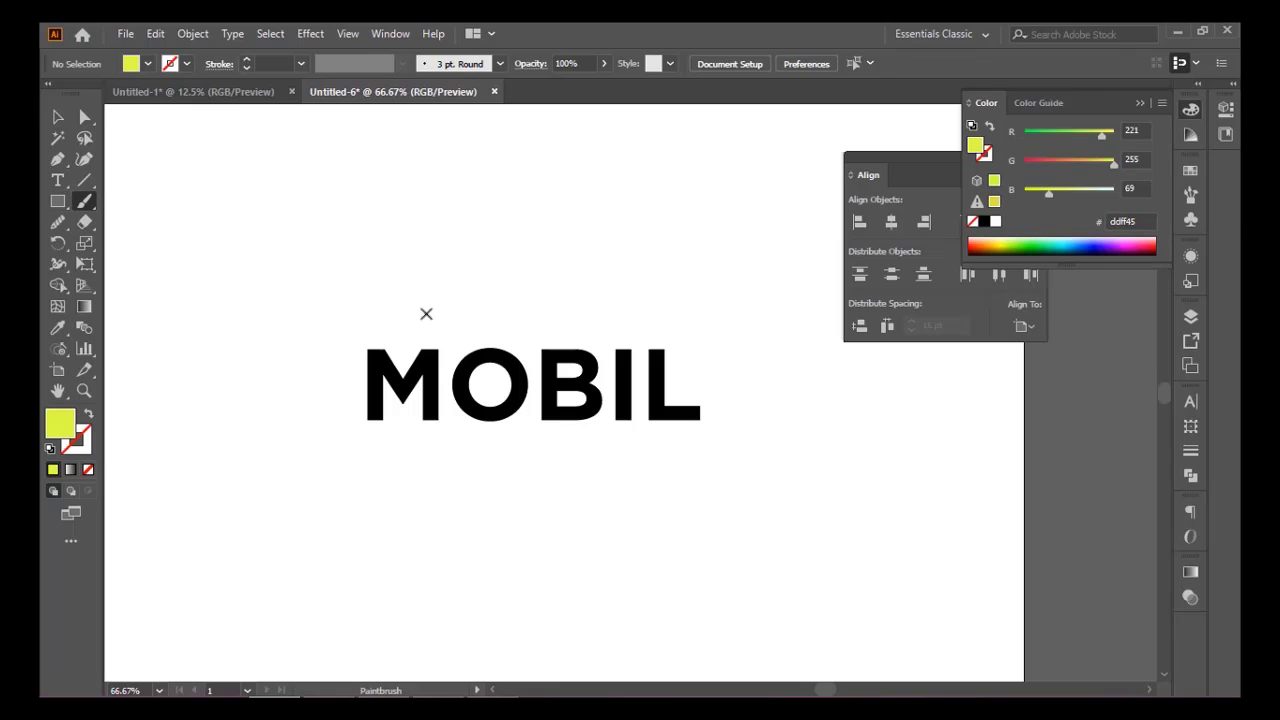
left_click_drag(431, 337, 421, 445)
mouse_move(465, 349)
left_mouse_down()
mouse_move(453, 401)
mouse_move(485, 433)
left_mouse_up()
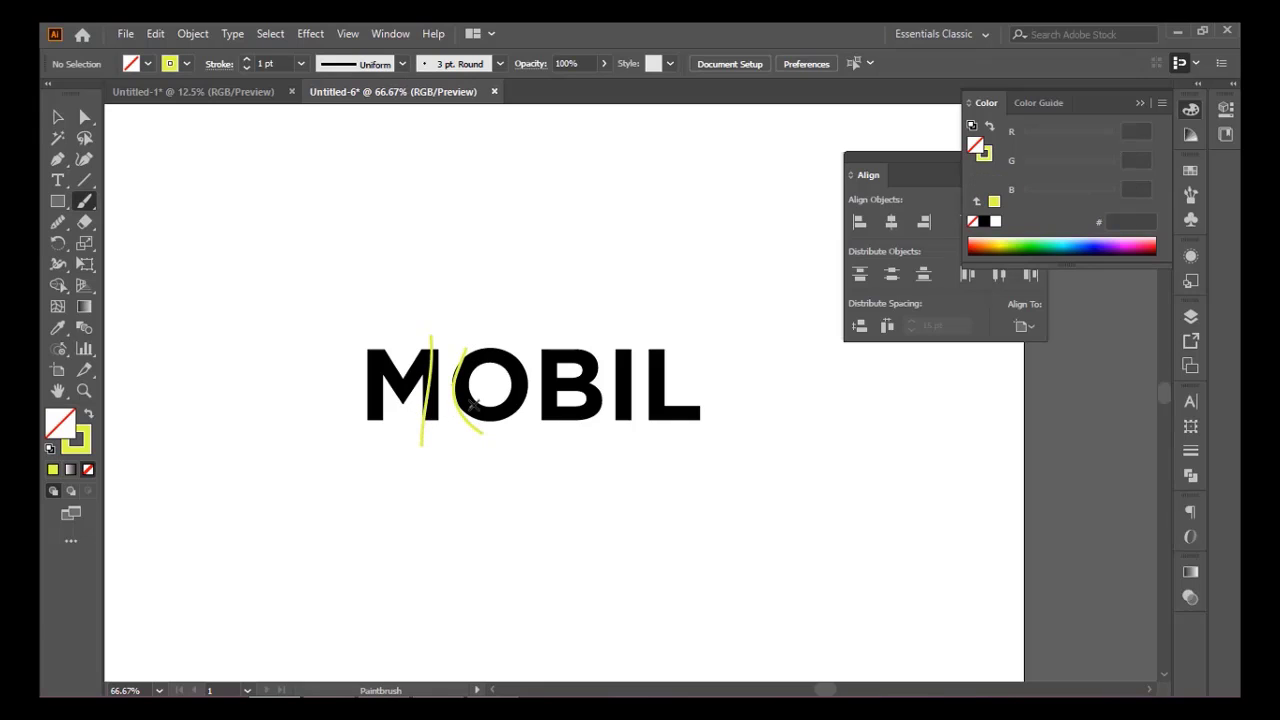
key("ctrl+z")
key("ctrl+z")
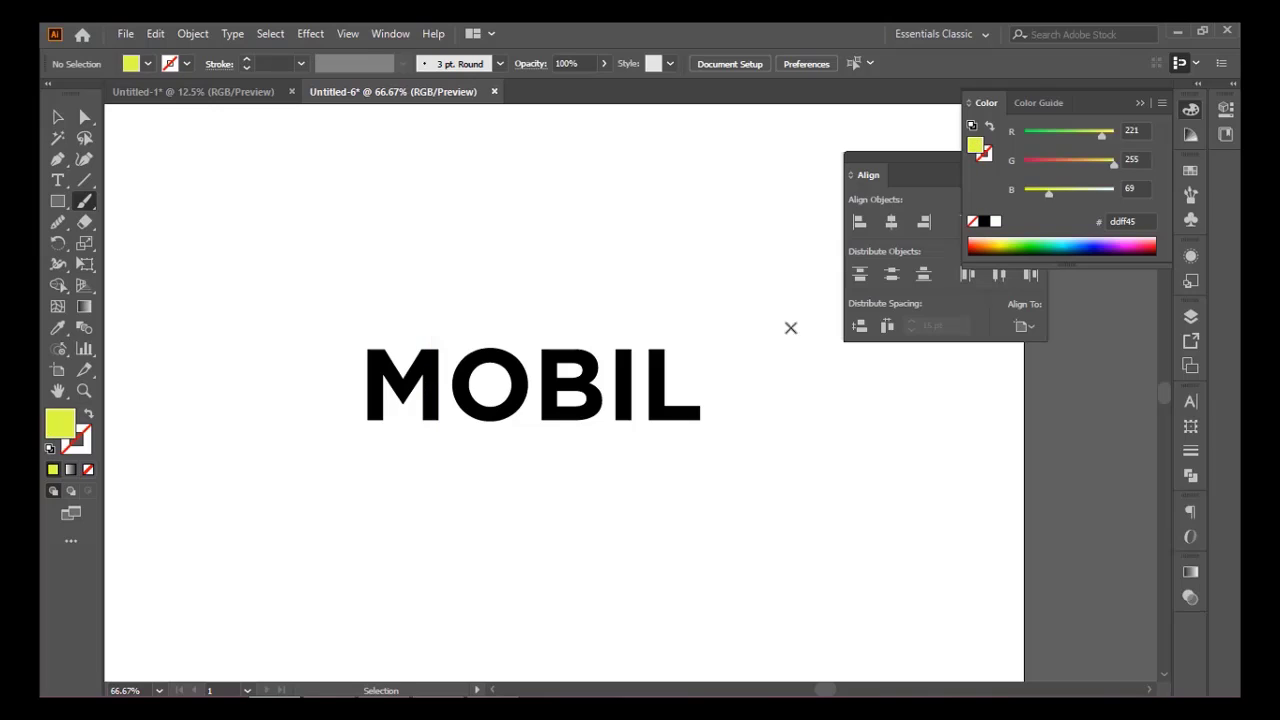
Step: Paint dark green (167300) brush strokes along the facing edges of M and O and of I and L, and undo them
left_click(1030, 246)
left_click_drag(432, 330, 421, 438)
left_click_drag(470, 352, 454, 421)
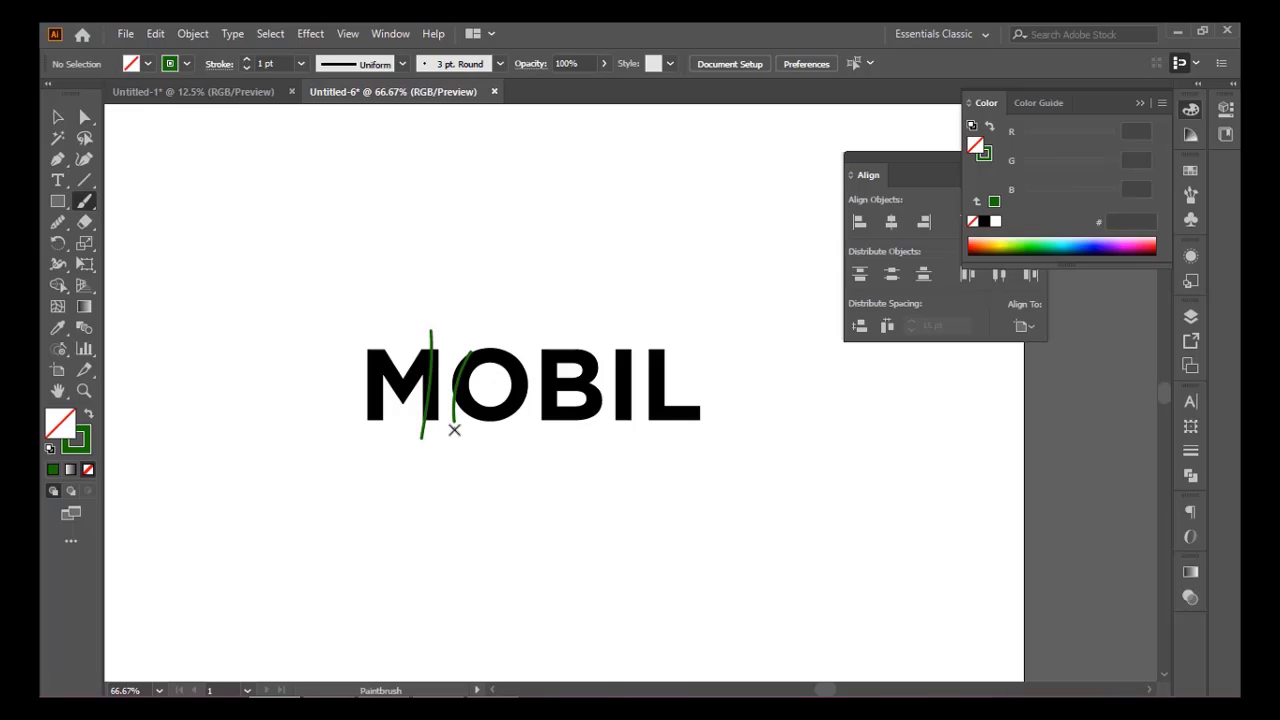
mouse_move(614, 342)
left_mouse_down()
mouse_move(654, 342)
mouse_move(625, 350)
mouse_move(611, 420)
left_mouse_up()
left_click_drag(661, 340, 651, 432)
key("ctrl+z")
key("ctrl+z")
key("ctrl+z")
key("ctrl+z")
key("ctrl+z")
key("ctrl+z")
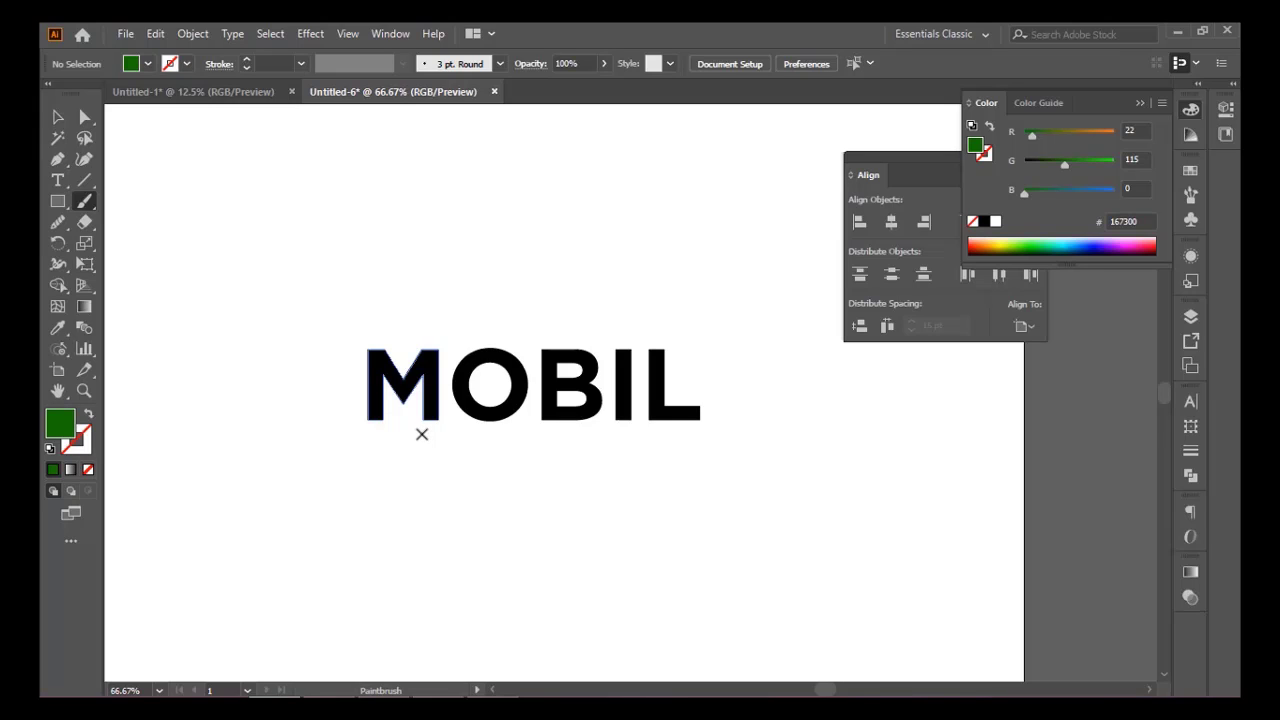
Step: Try distributing the horizontal spacing of all five letters at 15 pt, with the M as key object
left_click(57, 117)
left_click_drag(273, 292, 702, 490)
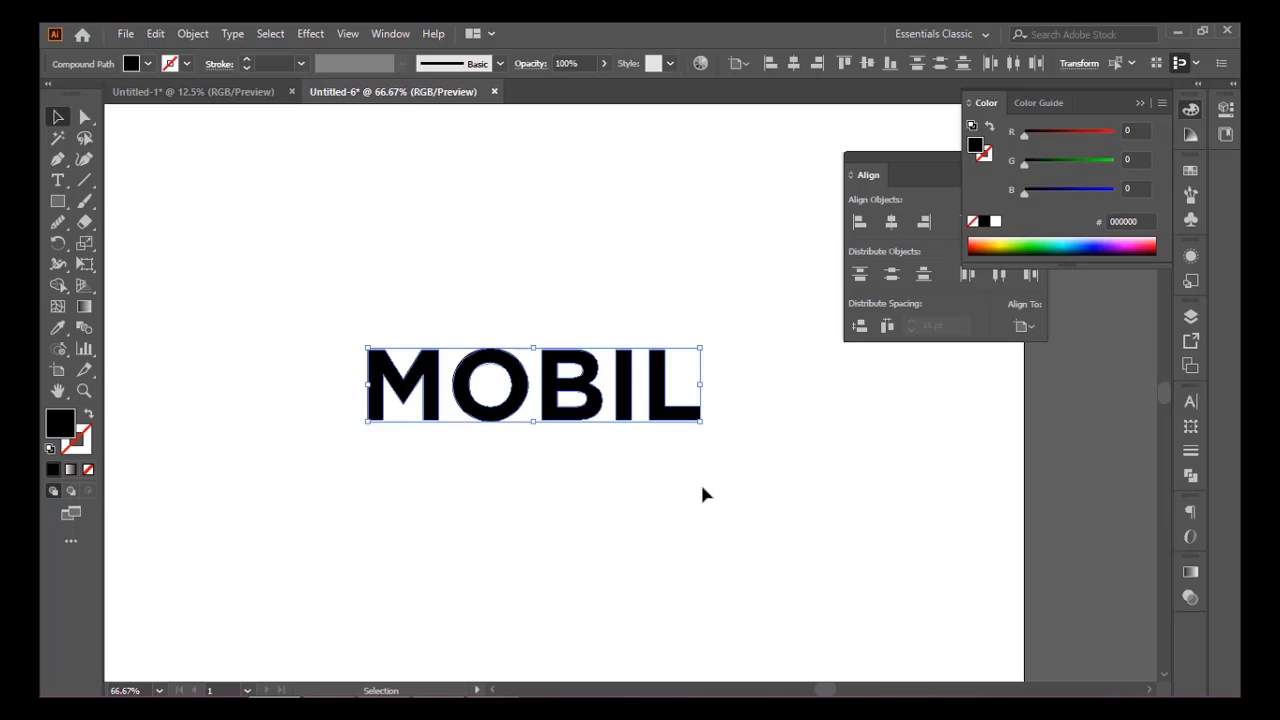
left_click(418, 369)
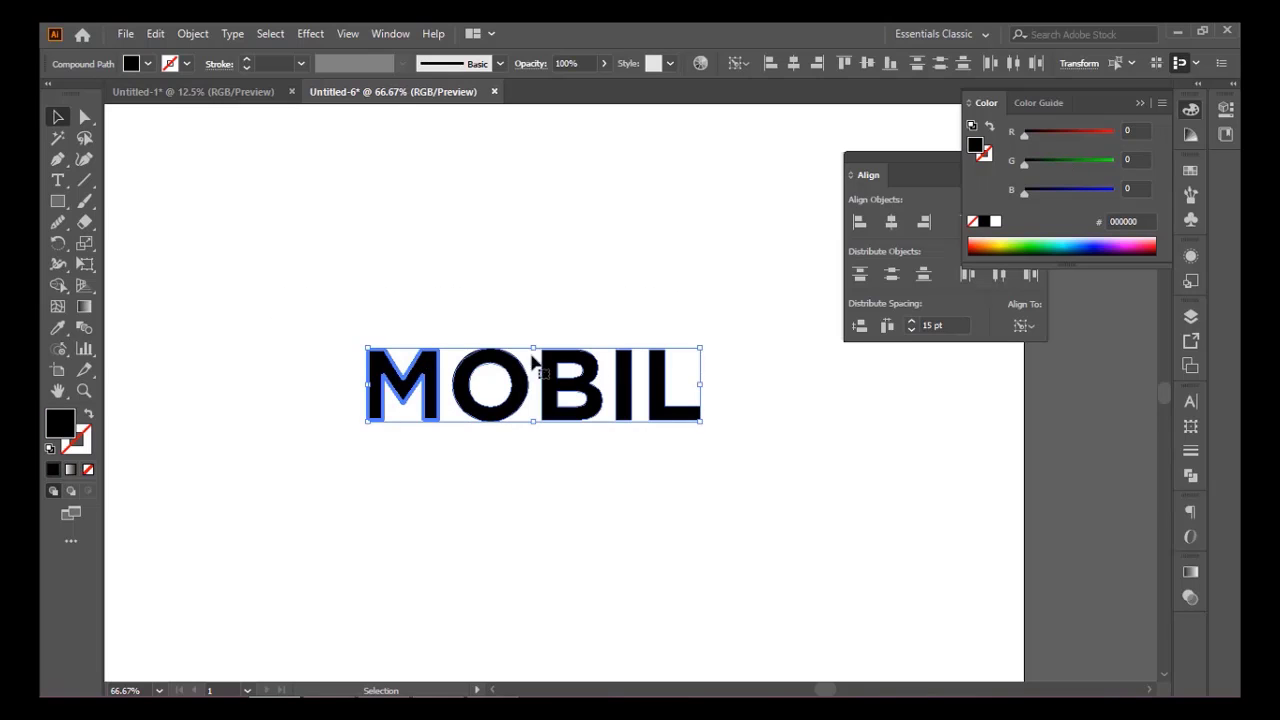
left_click(884, 330)
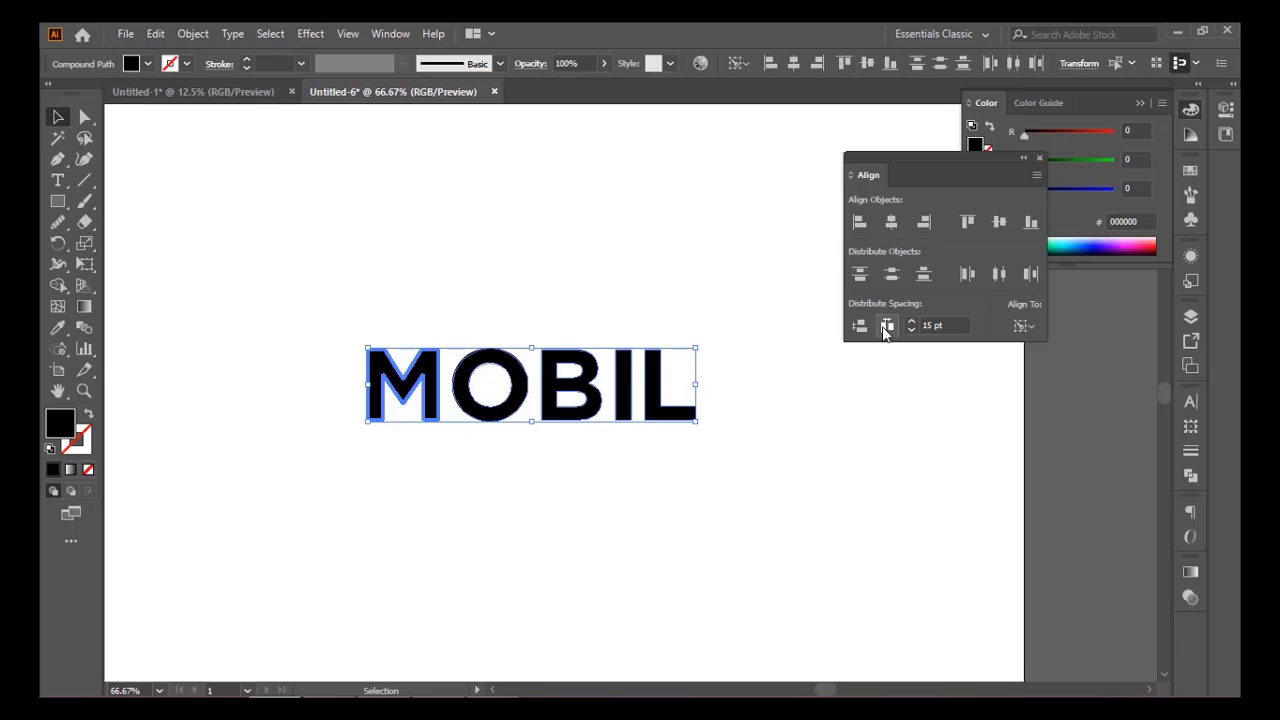
left_click(884, 330)
left_click(884, 330)
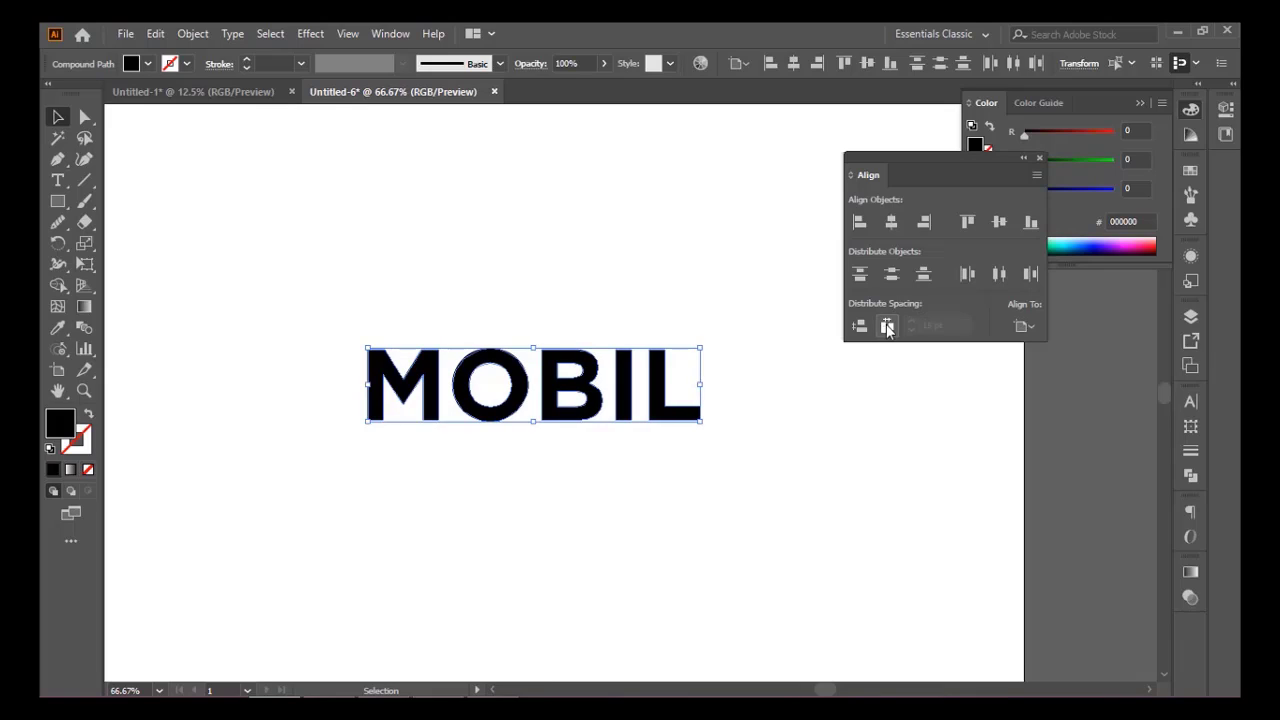
Step: Distribute the horizontal spacing of all five letters at 15 pt, with the M as key object
key("a")
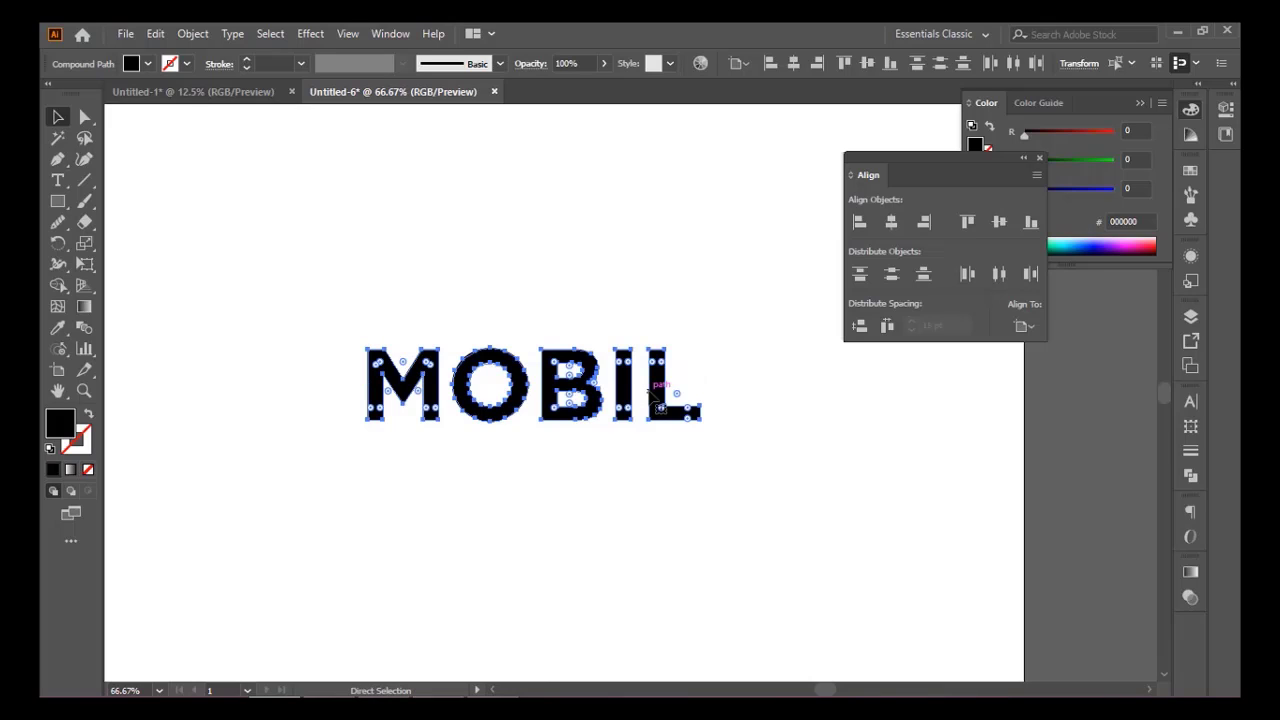
left_click(663, 374)
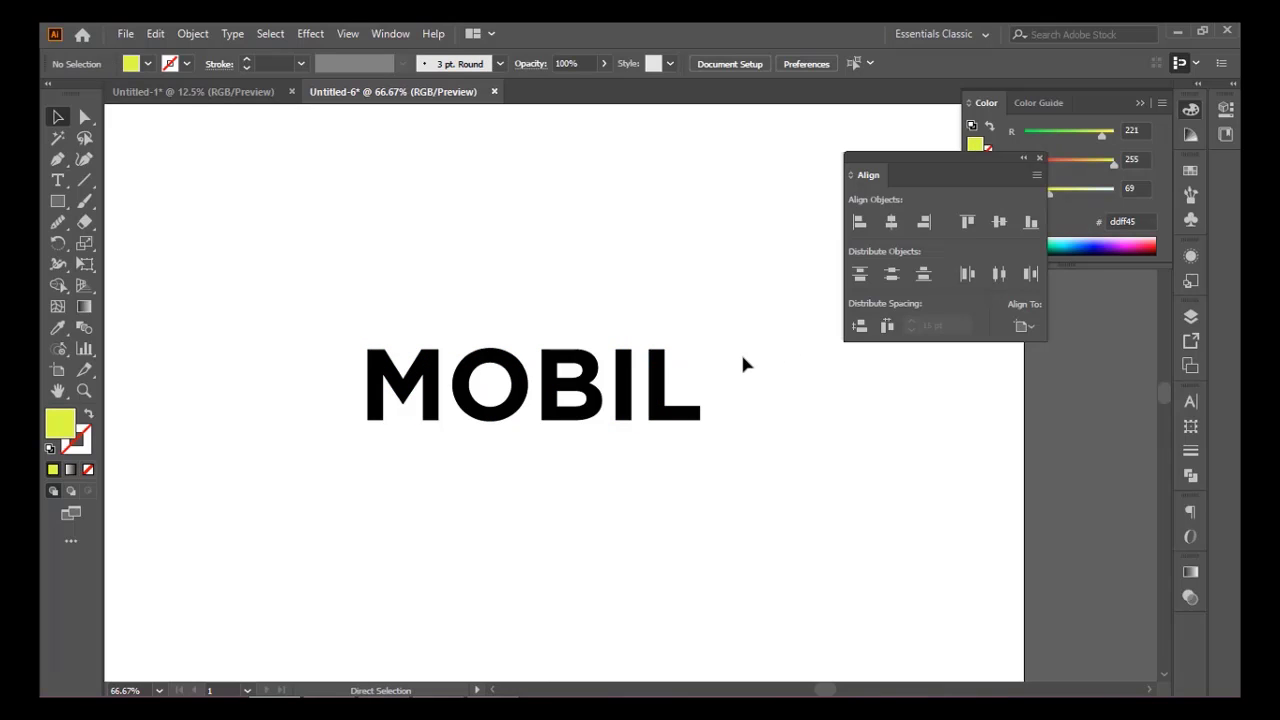
key("v")
left_click_drag(374, 297, 698, 496)
left_click(414, 398)
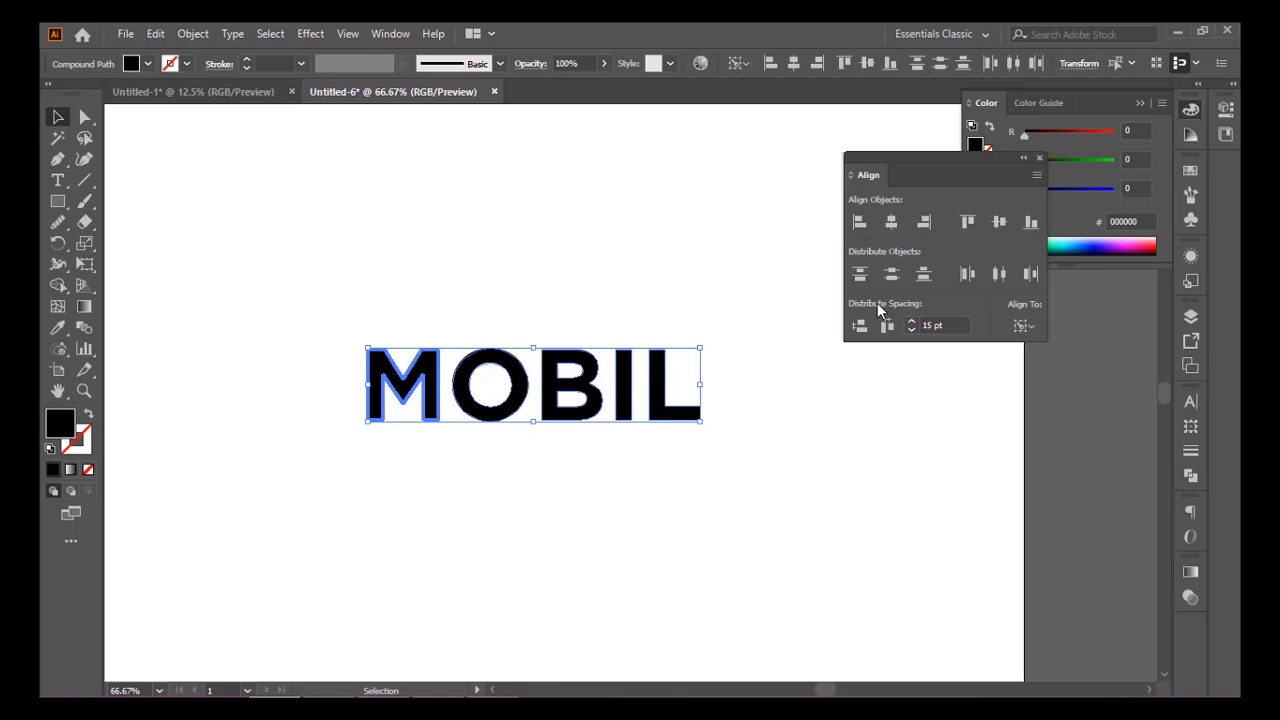
left_click(888, 327)
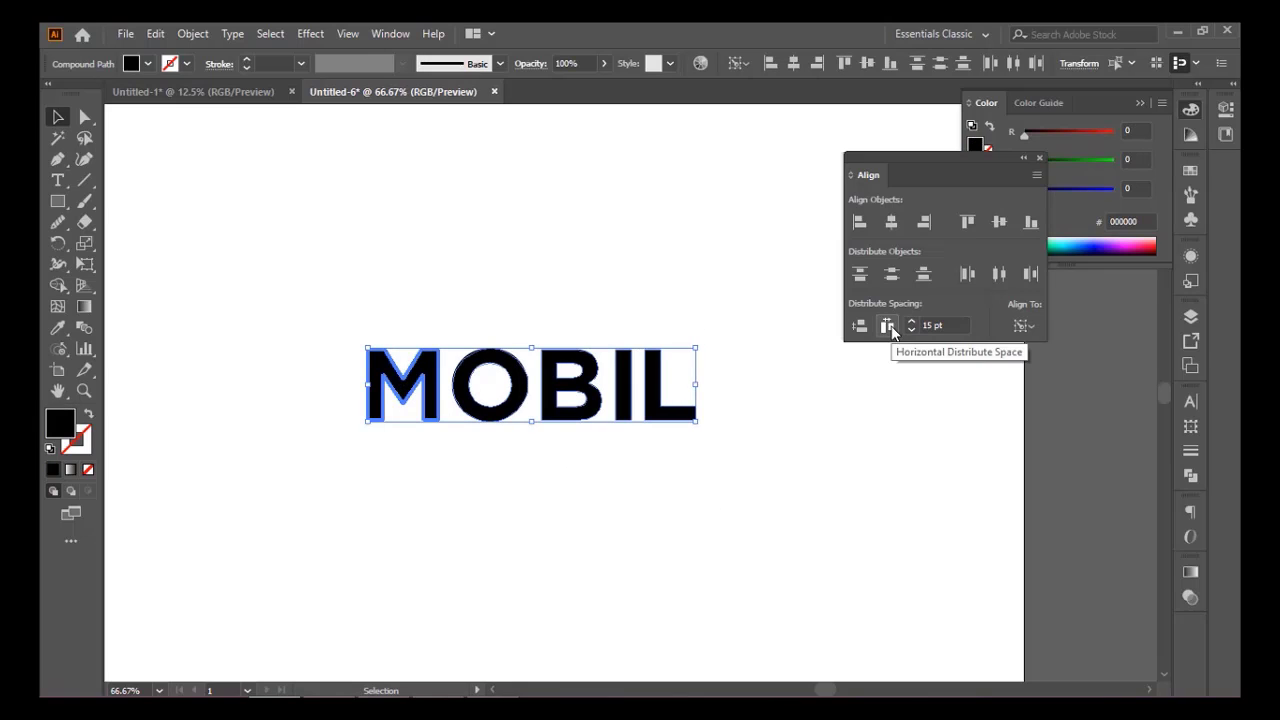
left_click(690, 330)
scroll(538, 386, "up", 1)
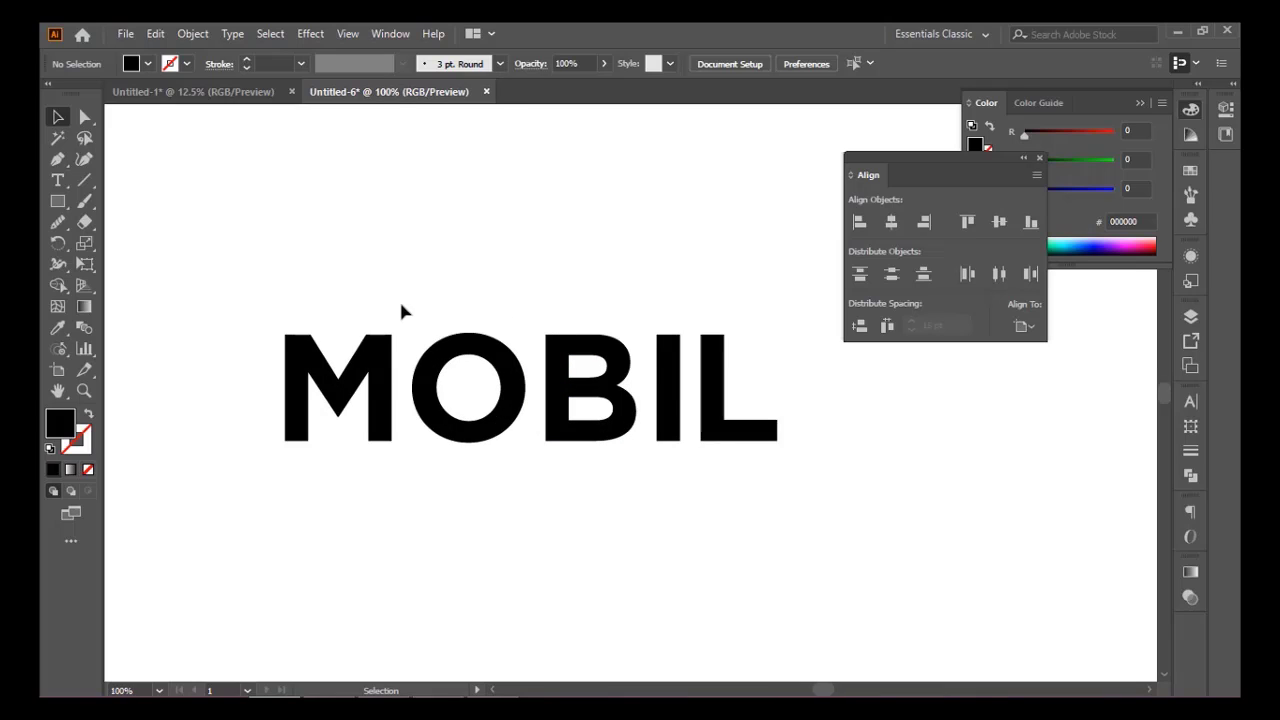
scroll(449, 320, "down", 1)
scroll(451, 322, "up", 1)
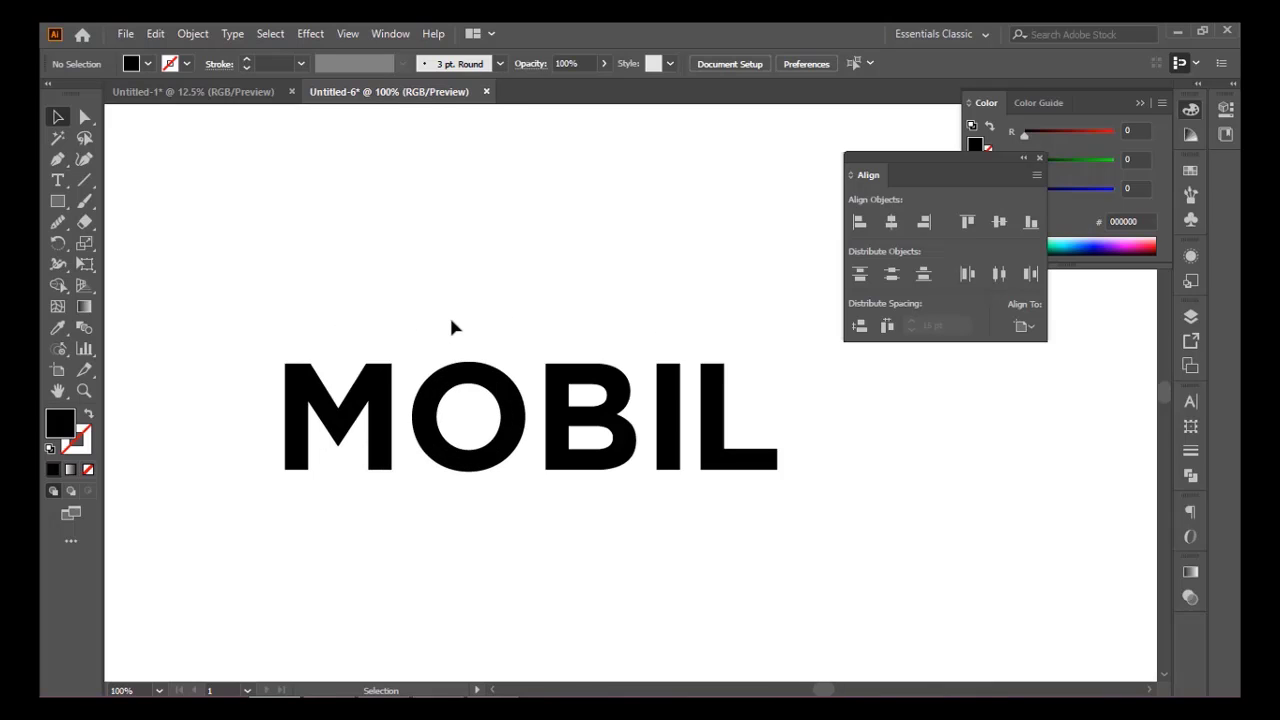
left_click_drag(251, 303, 781, 518)
left_click(644, 343)
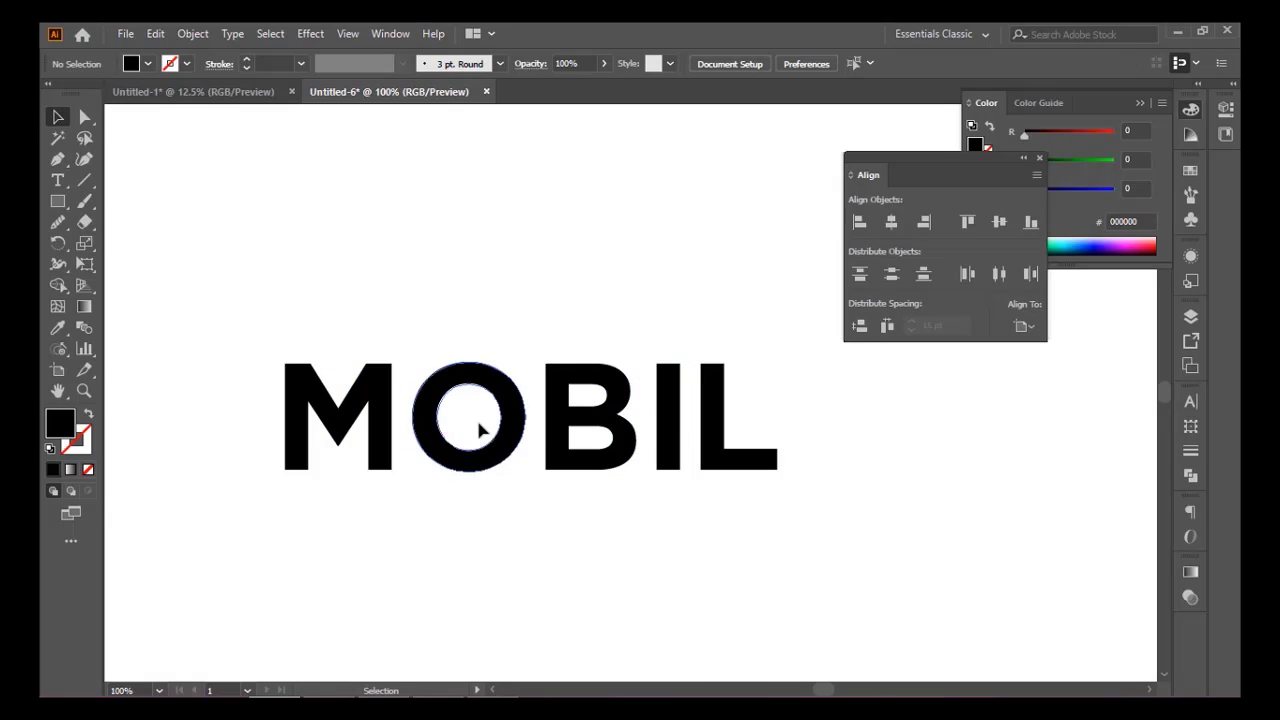
scroll(425, 410, "down", 1)
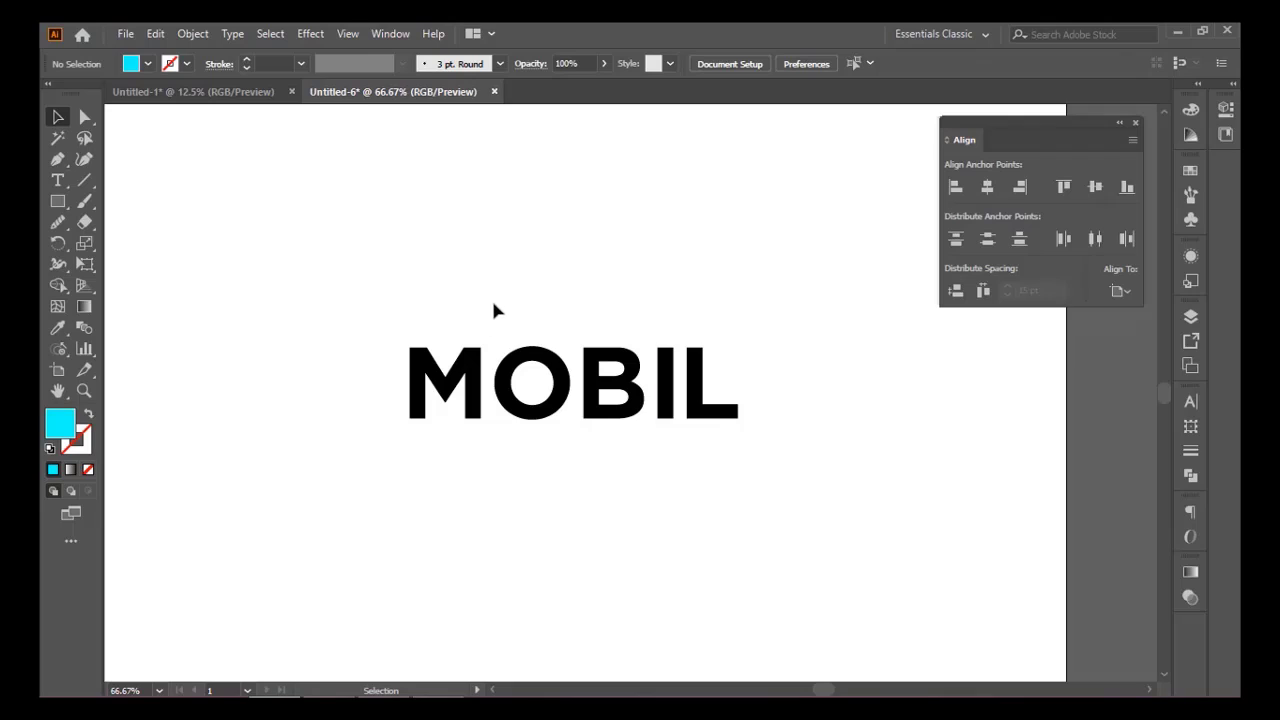
Step: Paint cyan brush strokes marking the negative space in the gaps between M and O, O and B, B and I, and I and L
left_click(84, 201)
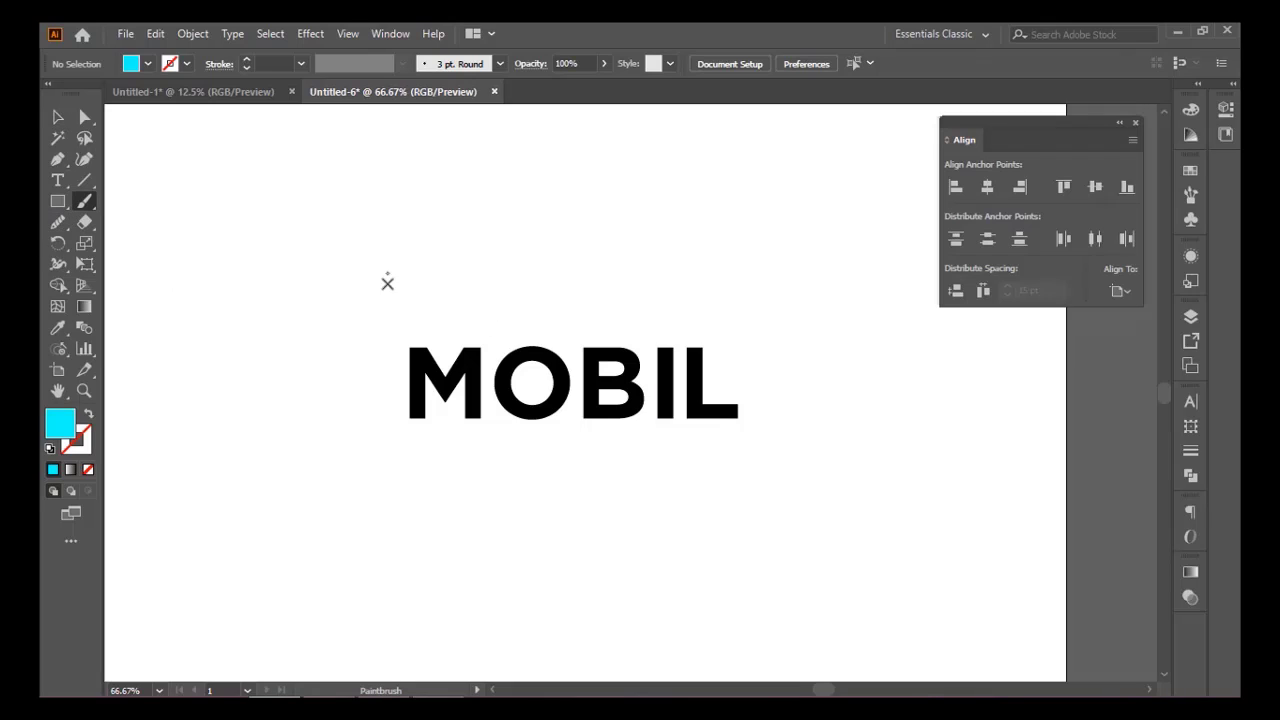
scroll(495, 385, "up", 1)
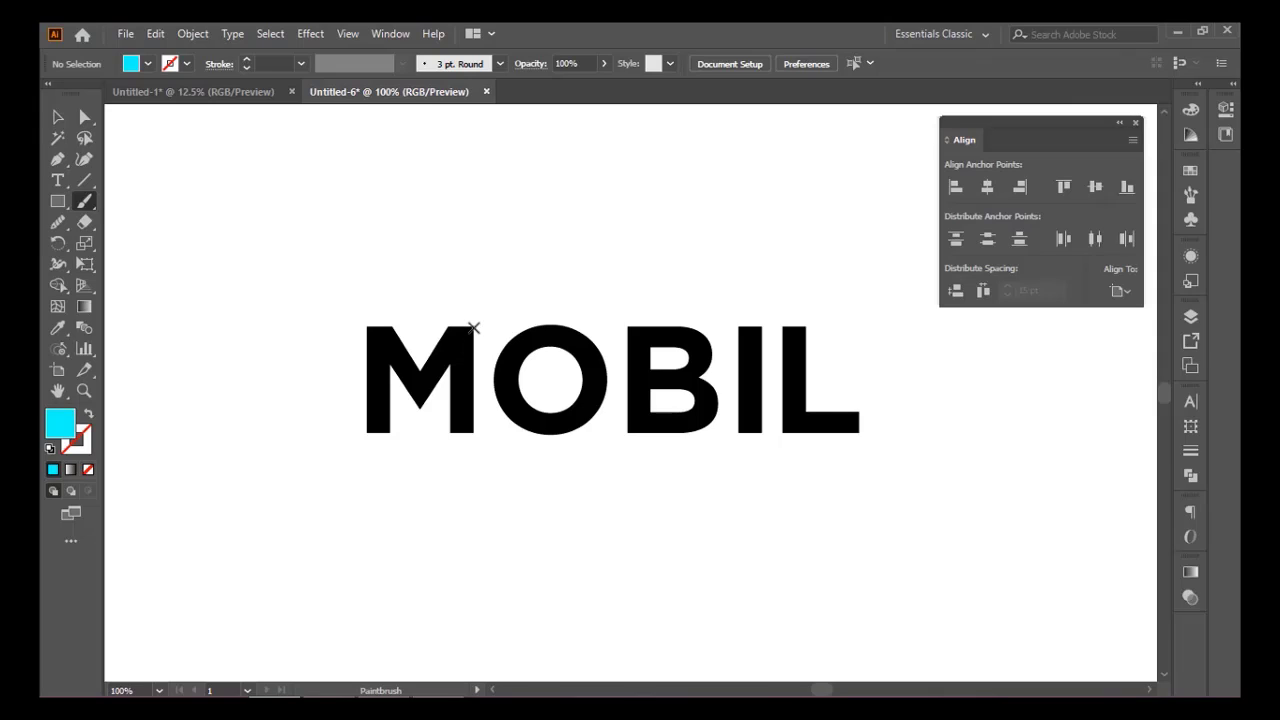
mouse_move(473, 328)
left_mouse_down()
mouse_move(526, 328)
mouse_move(499, 358)
mouse_move(503, 392)
mouse_move(546, 436)
mouse_move(489, 444)
mouse_move(470, 415)
mouse_move(473, 327)
mouse_move(600, 338)
mouse_move(605, 390)
mouse_move(577, 424)
mouse_move(588, 429)
mouse_move(621, 426)
mouse_move(628, 330)
mouse_move(566, 322)
mouse_move(491, 349)
mouse_move(483, 410)
mouse_move(490, 432)
mouse_move(505, 430)
left_mouse_up()
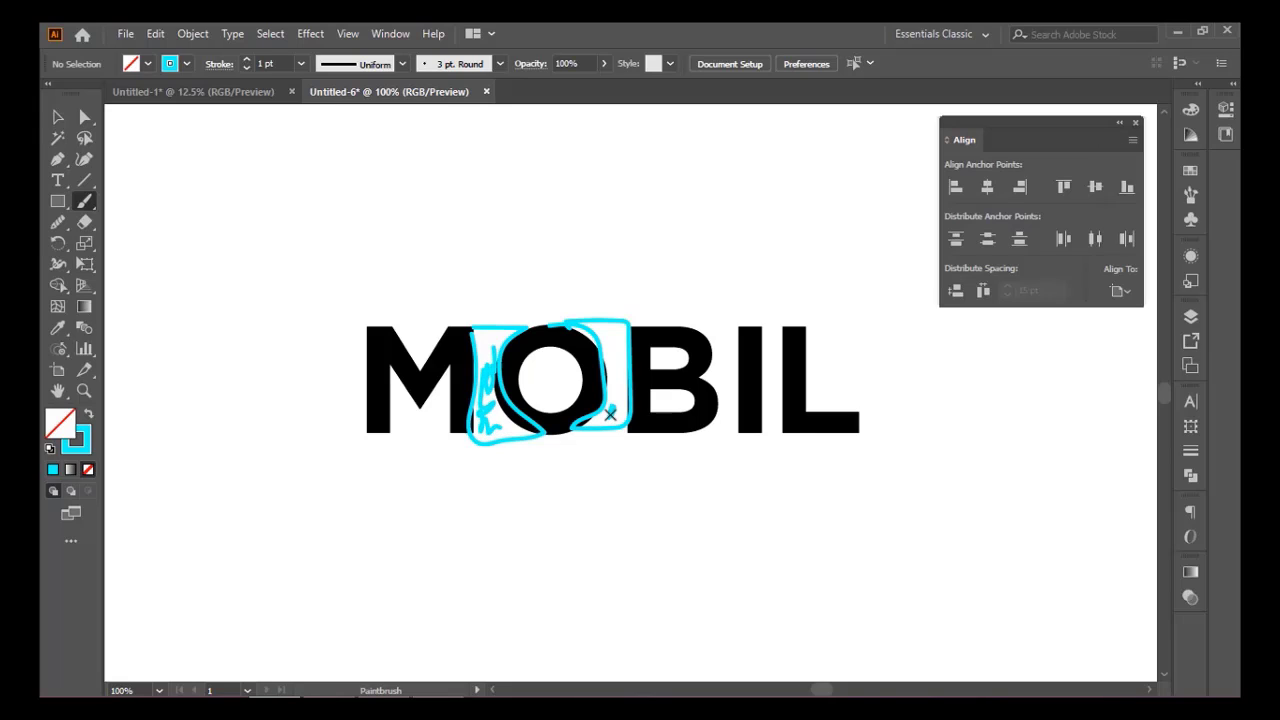
left_click_drag(610, 413, 624, 385)
mouse_move(694, 337)
left_mouse_down()
mouse_move(708, 332)
mouse_move(733, 425)
mouse_move(737, 368)
mouse_move(733, 418)
left_mouse_up()
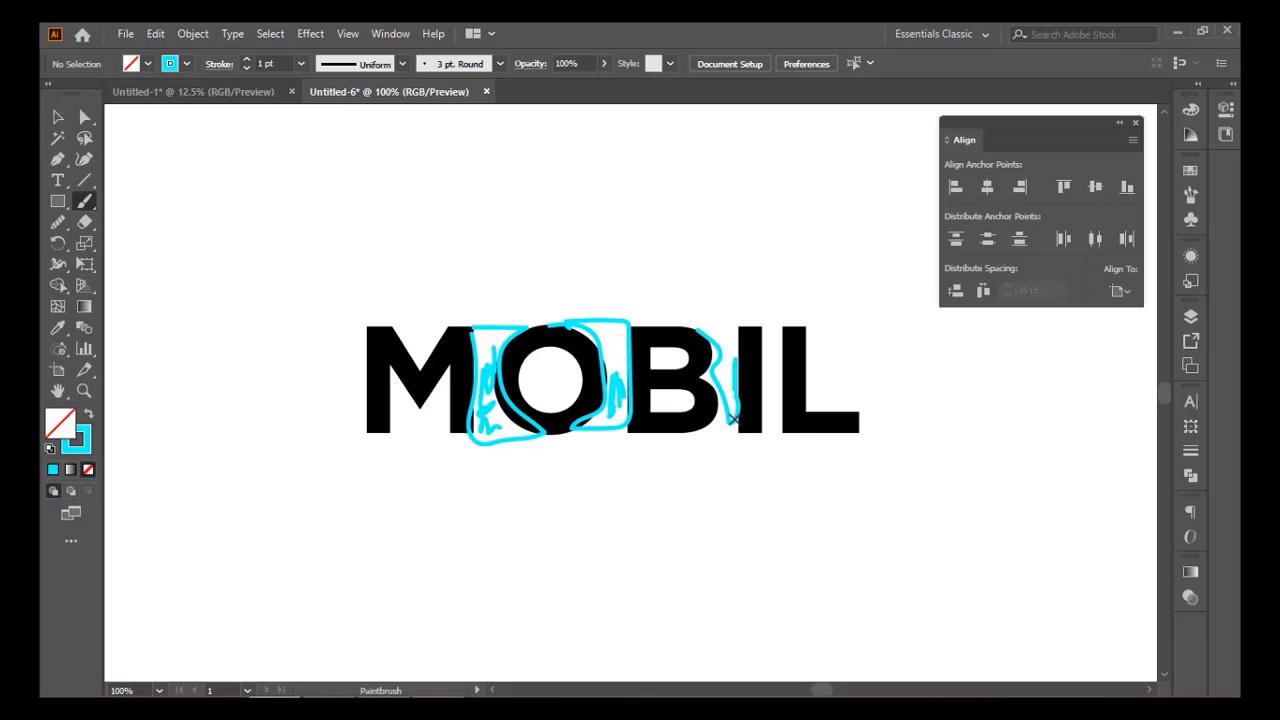
left_click_drag(769, 352, 776, 417)
Step: Undo all the cyan brush strokes over the wordmark
scroll(738, 400, "down", 1)
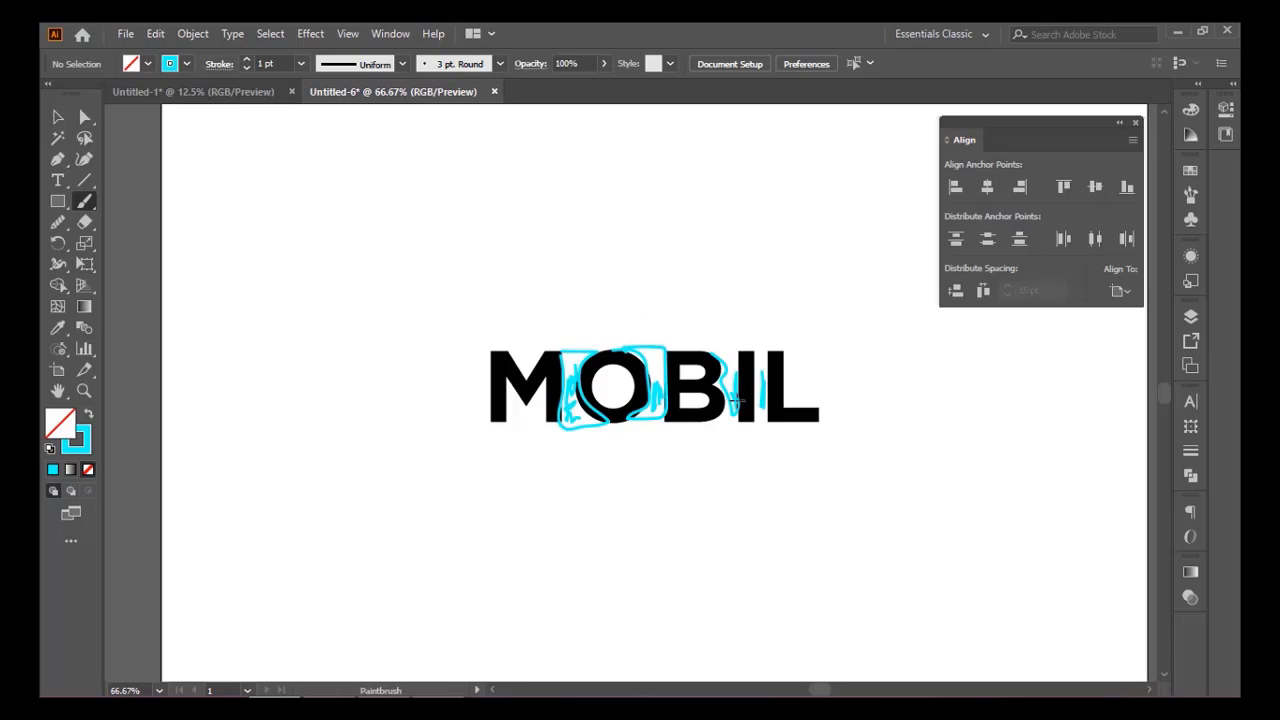
key("ctrl+z")
key("ctrl+z")
key("ctrl+z")
key("ctrl+z")
key("ctrl+z")
key("ctrl+z")
key("ctrl+z")
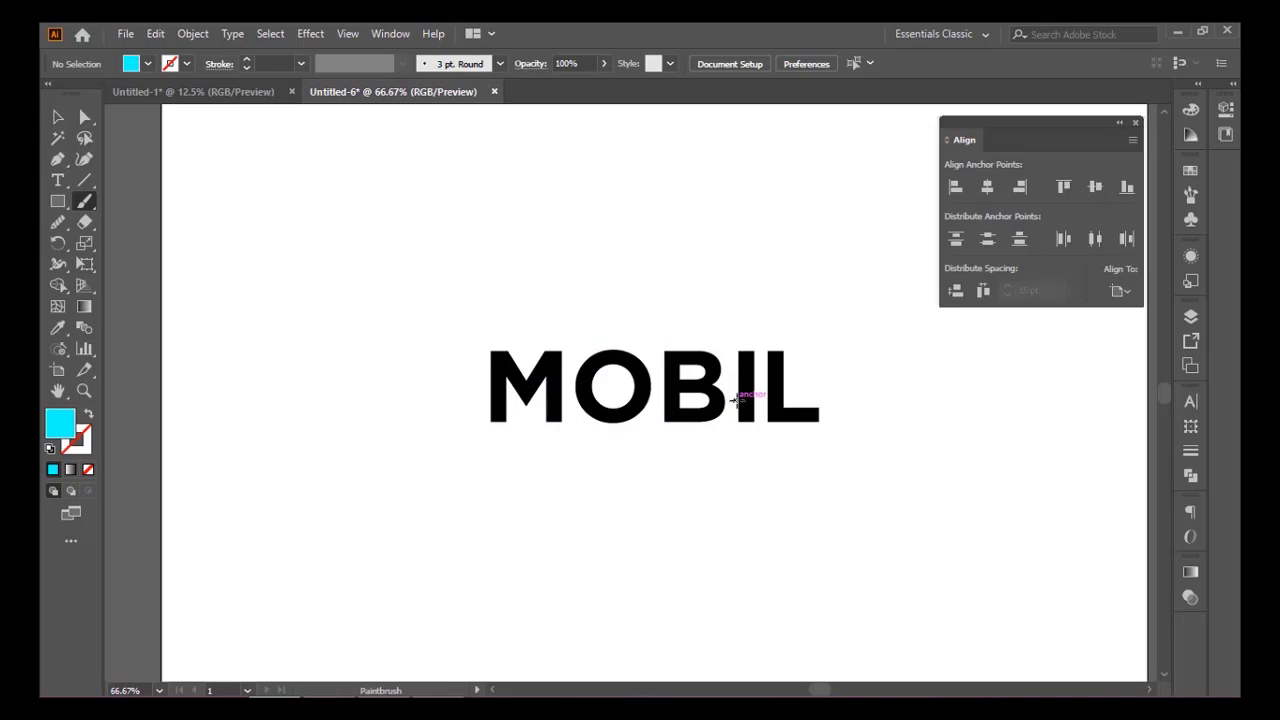
Step: Try starting a Pen path at the upper corner of the M facing the O, and undo it
scroll(678, 376, "up", 1)
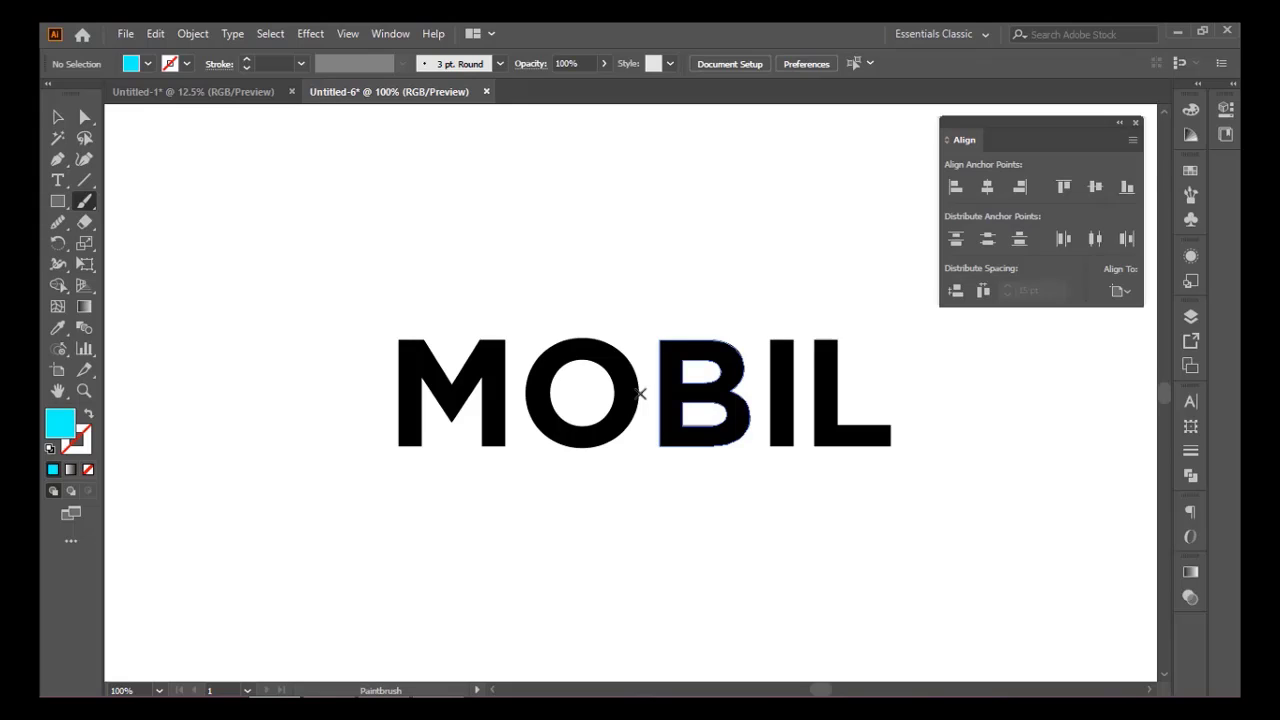
scroll(640, 400, "up", 1)
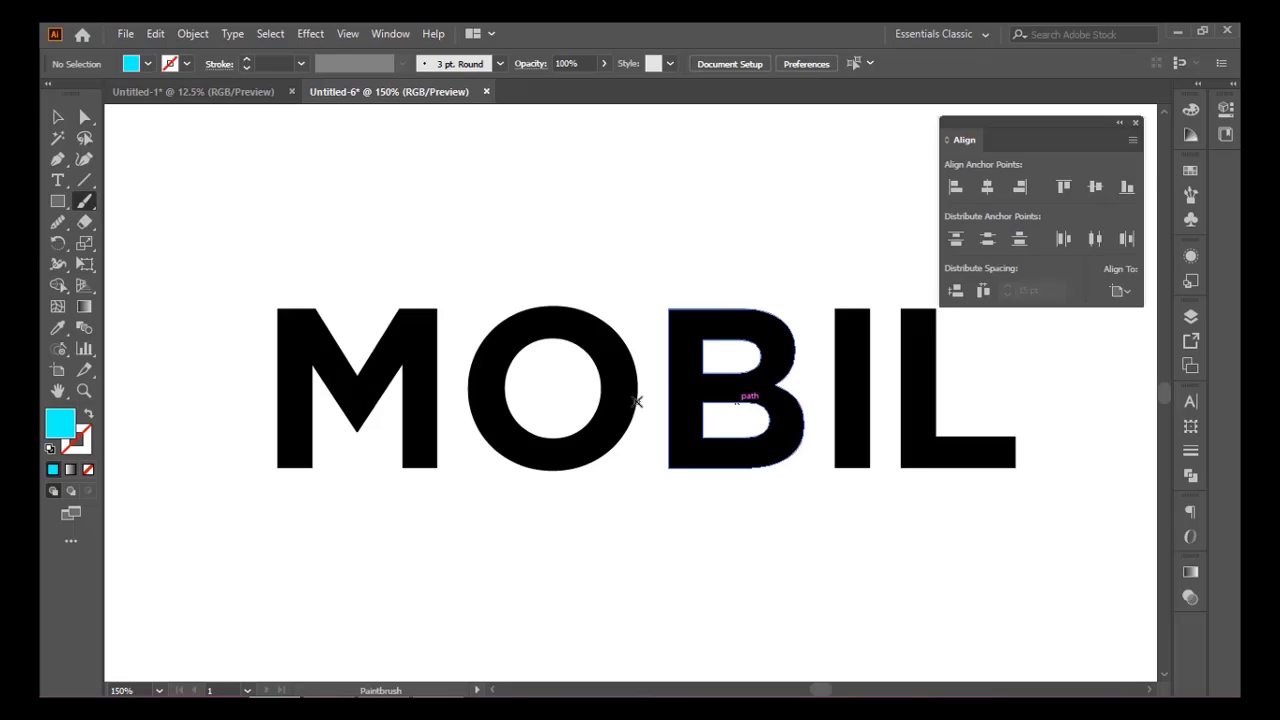
left_click(58, 159)
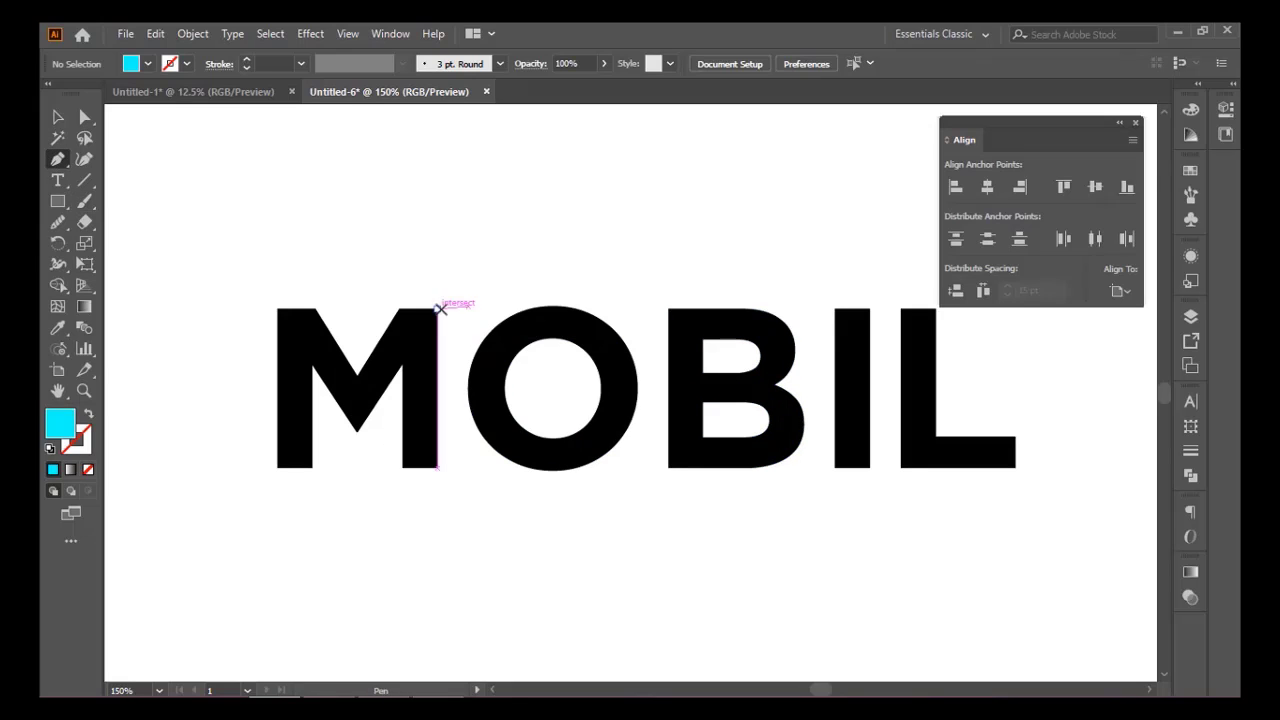
left_click(437, 309)
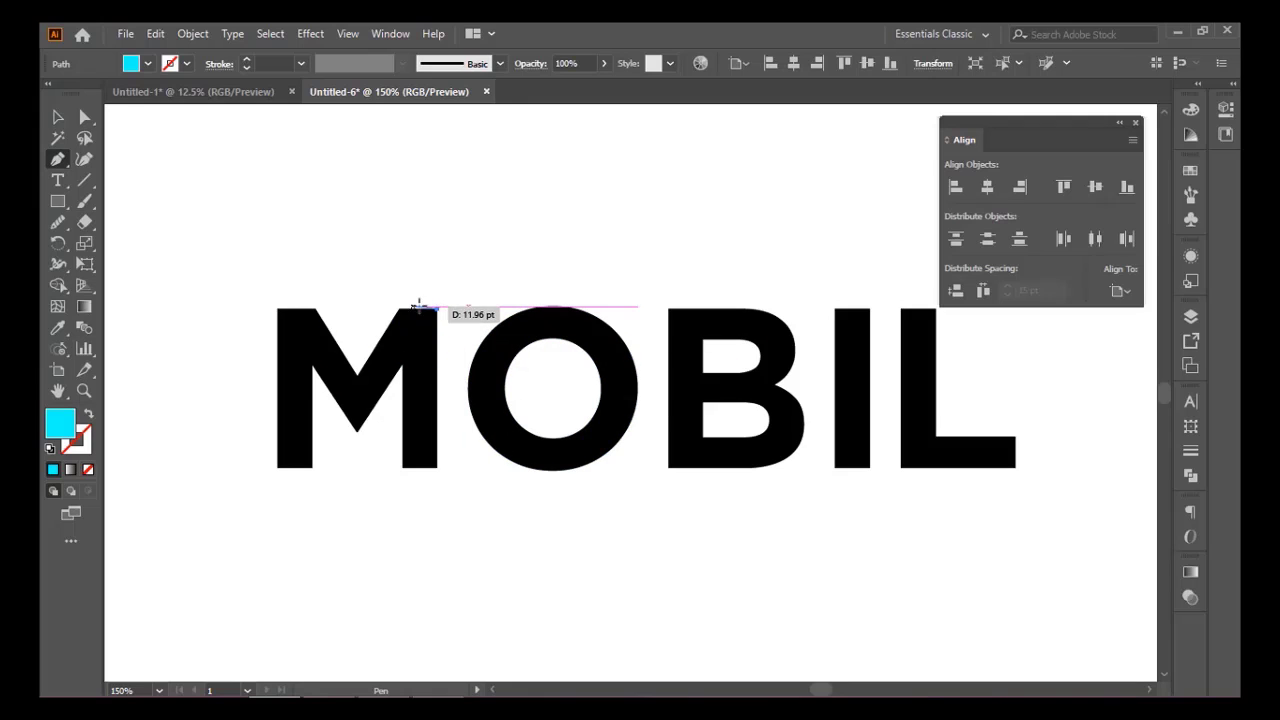
key("ctrl+z")
Step: Examine the gaps between the MOBIL letters both close up and from a distance
scroll(462, 330, "down", 1)
scroll(463, 333, "down", 1)
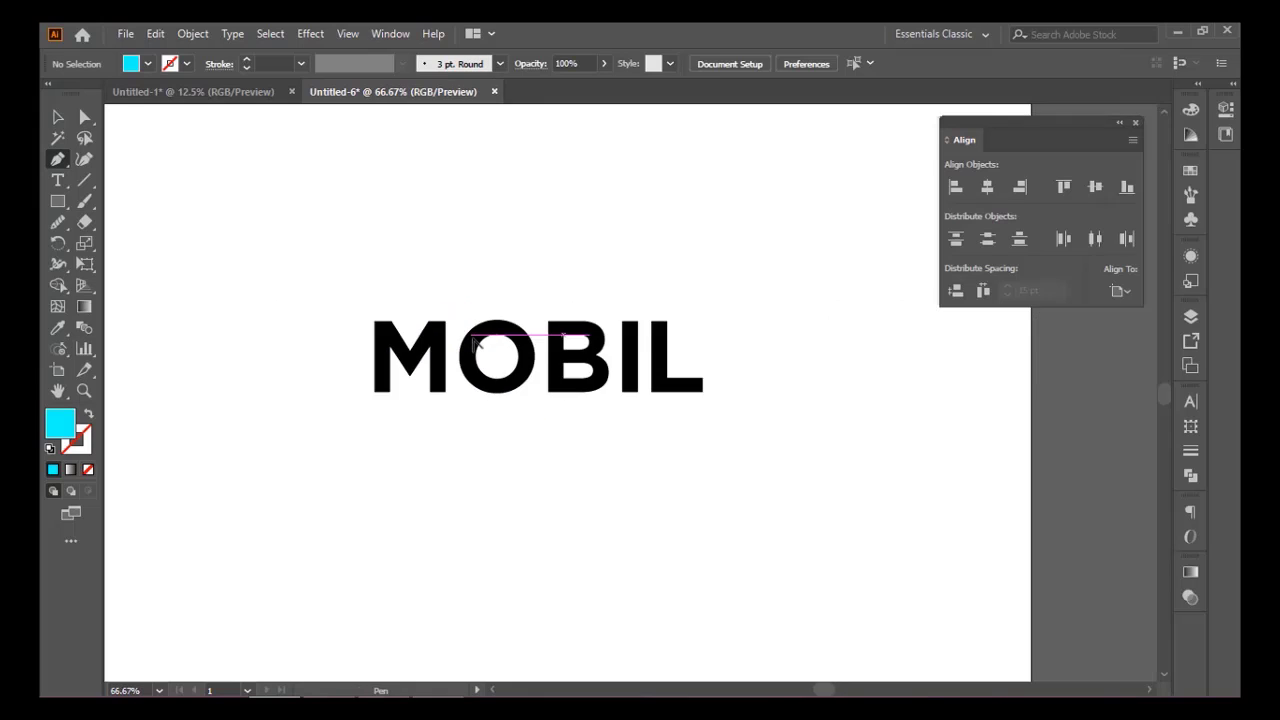
scroll(463, 333, "up", 1)
scroll(489, 340, "up", 1)
scroll(572, 358, "down", 1)
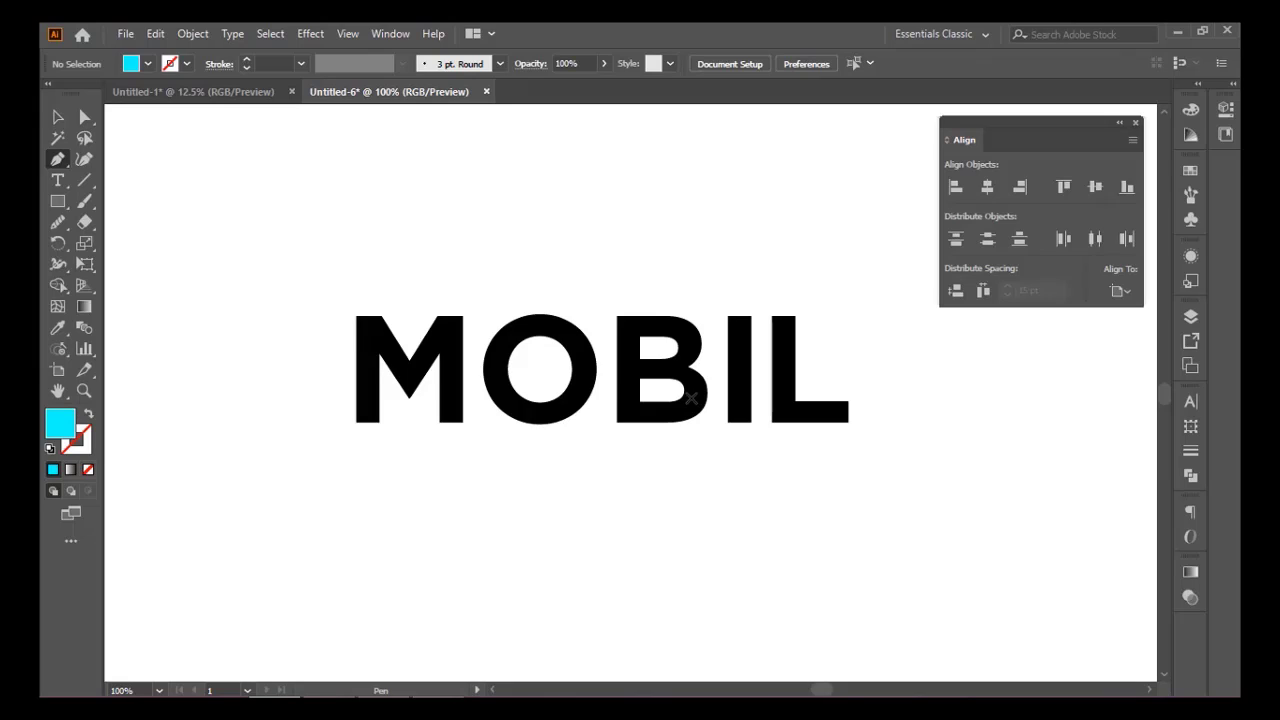
scroll(690, 400, "down", 2)
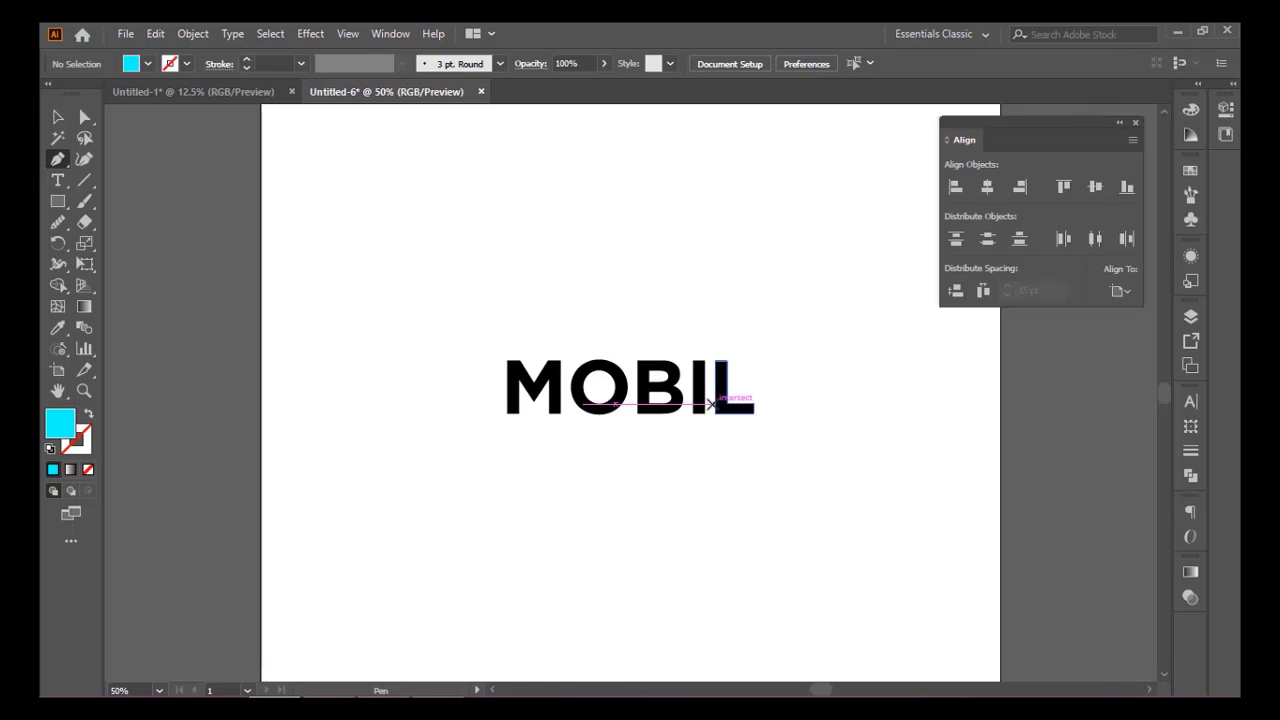
scroll(700, 400, "up", 1)
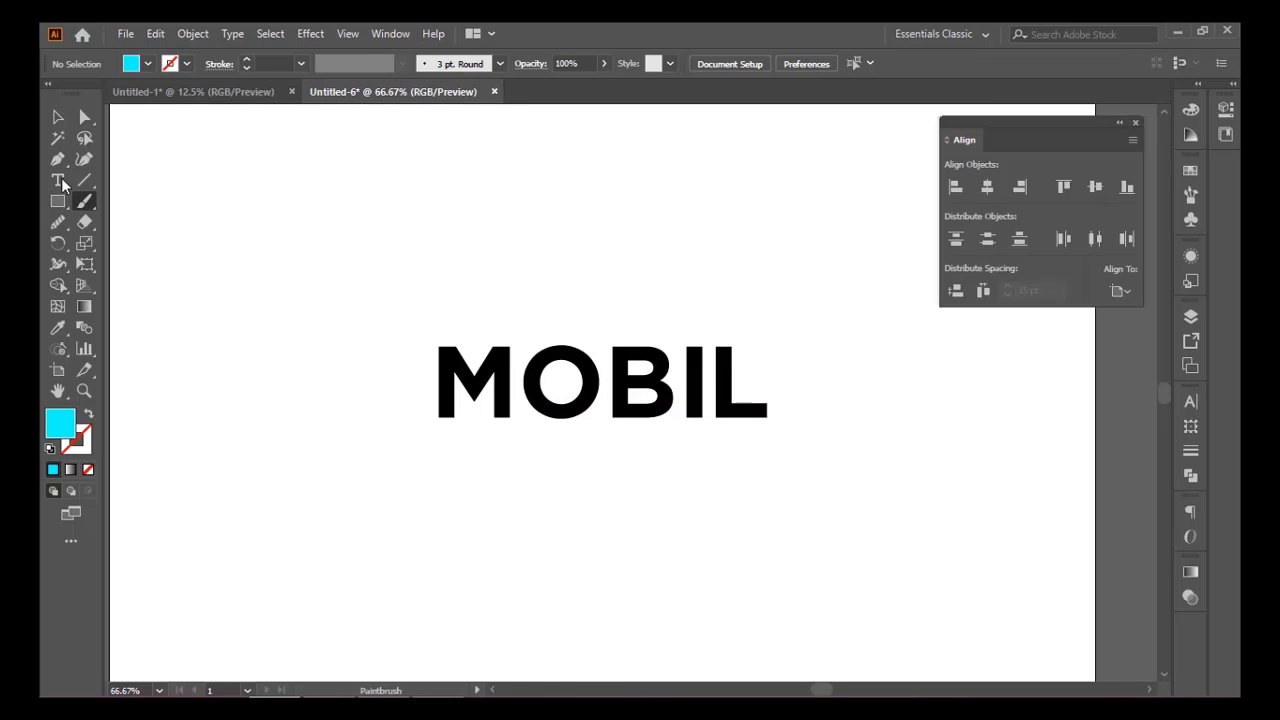
left_click(57, 117)
left_click_drag(291, 251, 780, 488)
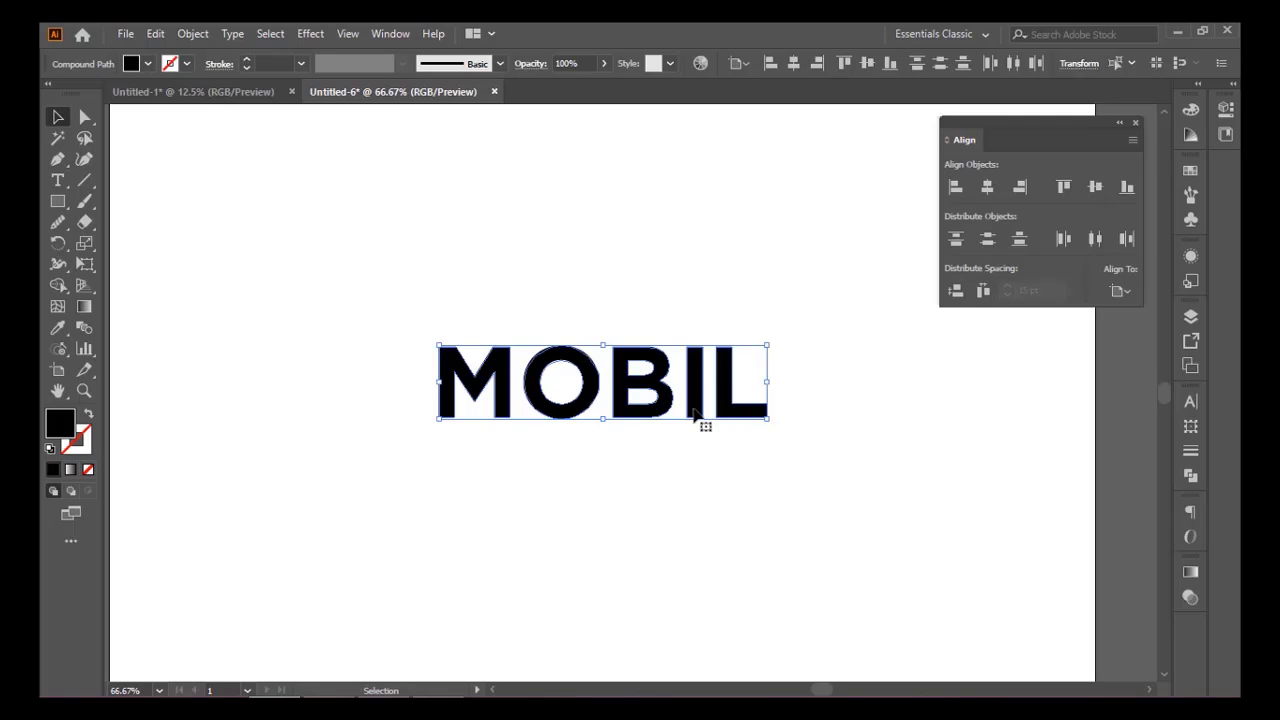
left_click(200, 290)
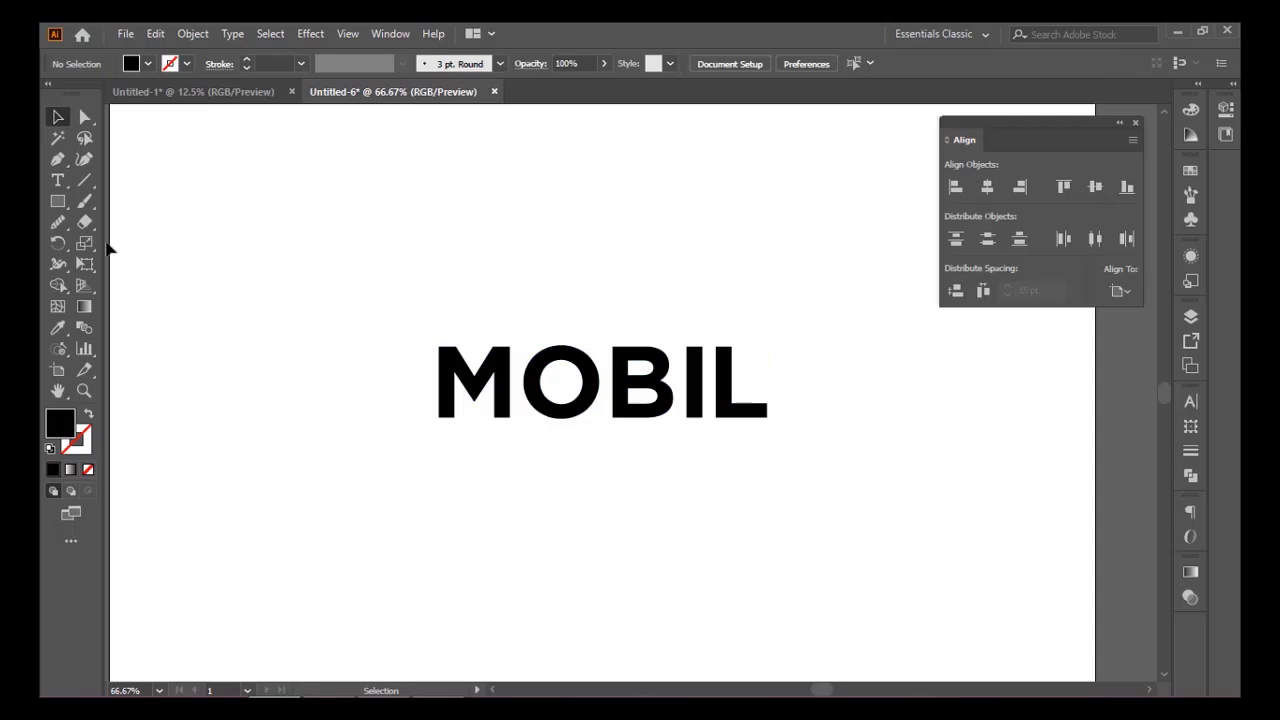
Step: Paint black brush marks in, above and below the letter gaps, including a handwritten "15 pt" above M and O
left_click(83, 203)
left_click_drag(513, 350, 519, 394)
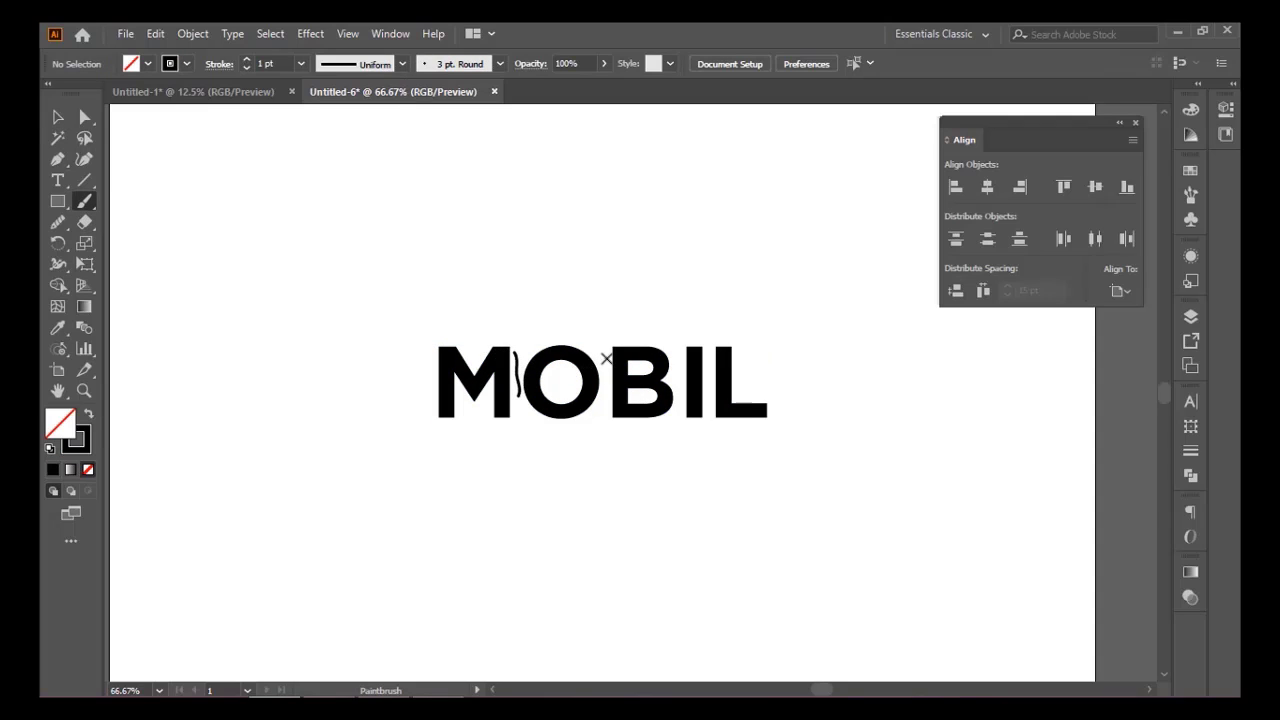
left_click_drag(606, 356, 606, 412)
mouse_move(670, 347)
left_mouse_down()
mouse_move(689, 329)
mouse_move(714, 341)
left_mouse_up()
mouse_move(498, 338)
left_mouse_down()
mouse_move(532, 312)
mouse_move(566, 321)
mouse_move(545, 298)
mouse_move(569, 310)
left_mouse_up()
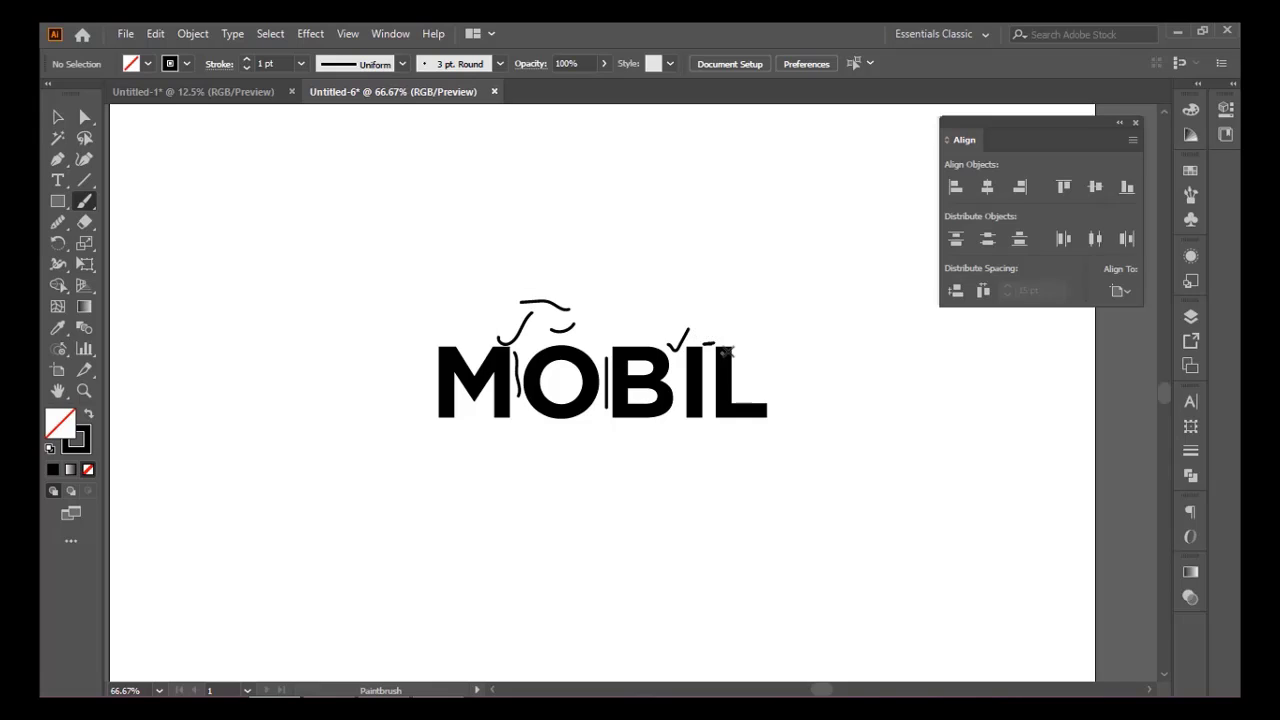
mouse_move(693, 333)
left_mouse_down()
mouse_move(726, 327)
mouse_move(731, 344)
left_mouse_up()
mouse_move(700, 445)
left_mouse_down()
mouse_move(702, 460)
mouse_move(732, 449)
left_mouse_up()
left_click_drag(509, 431, 612, 427)
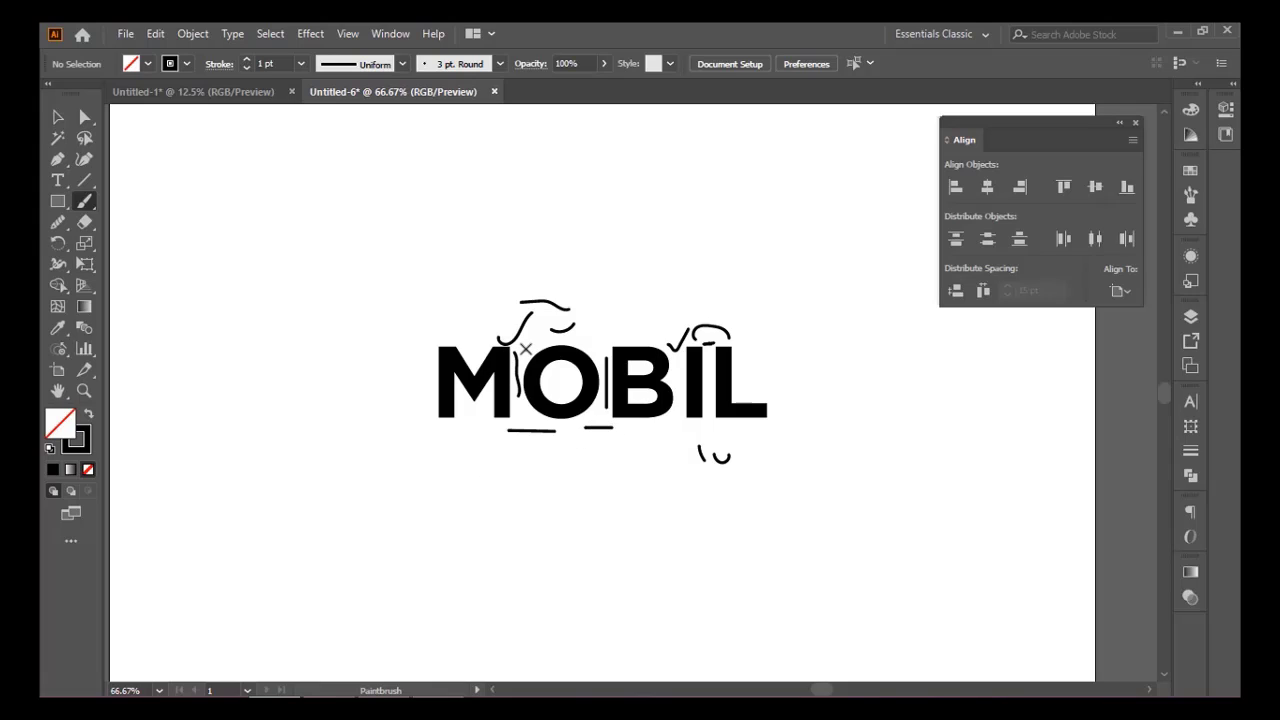
mouse_move(483, 277)
left_mouse_down()
mouse_move(490, 293)
mouse_move(510, 271)
mouse_move(520, 293)
mouse_move(545, 278)
left_mouse_up()
left_click_drag(697, 333, 731, 309)
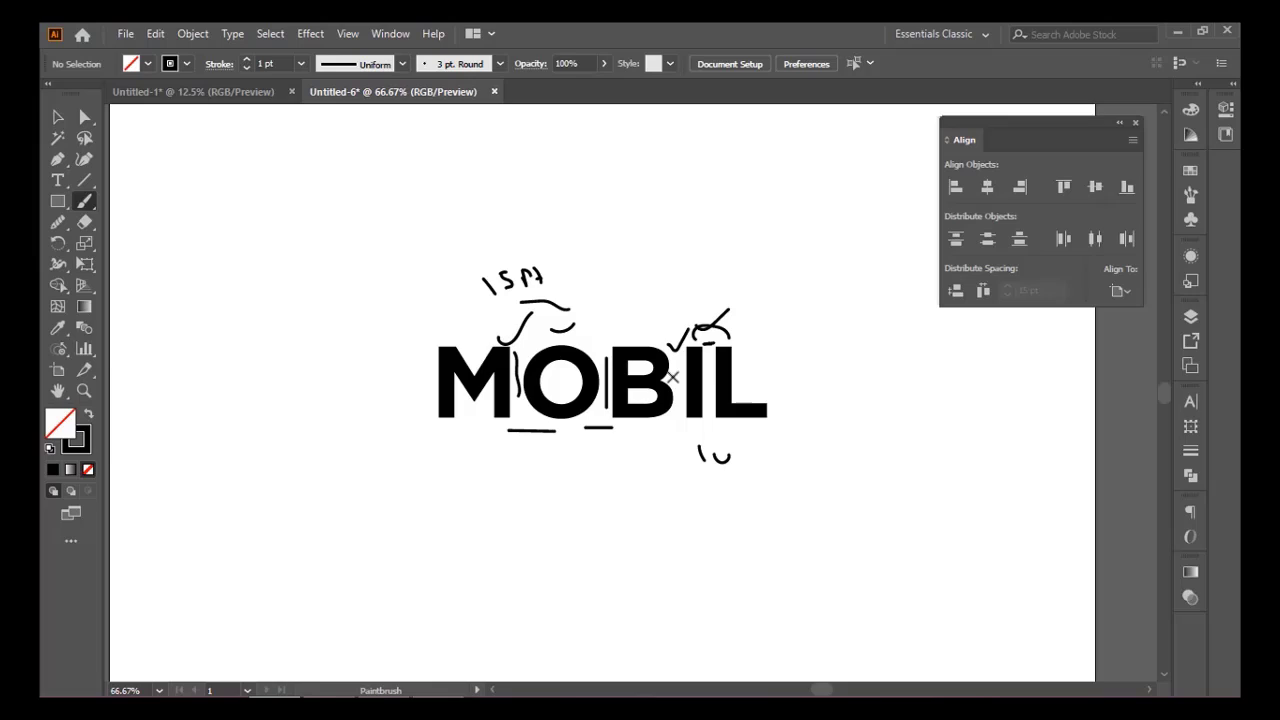
left_click_drag(730, 310, 730, 340)
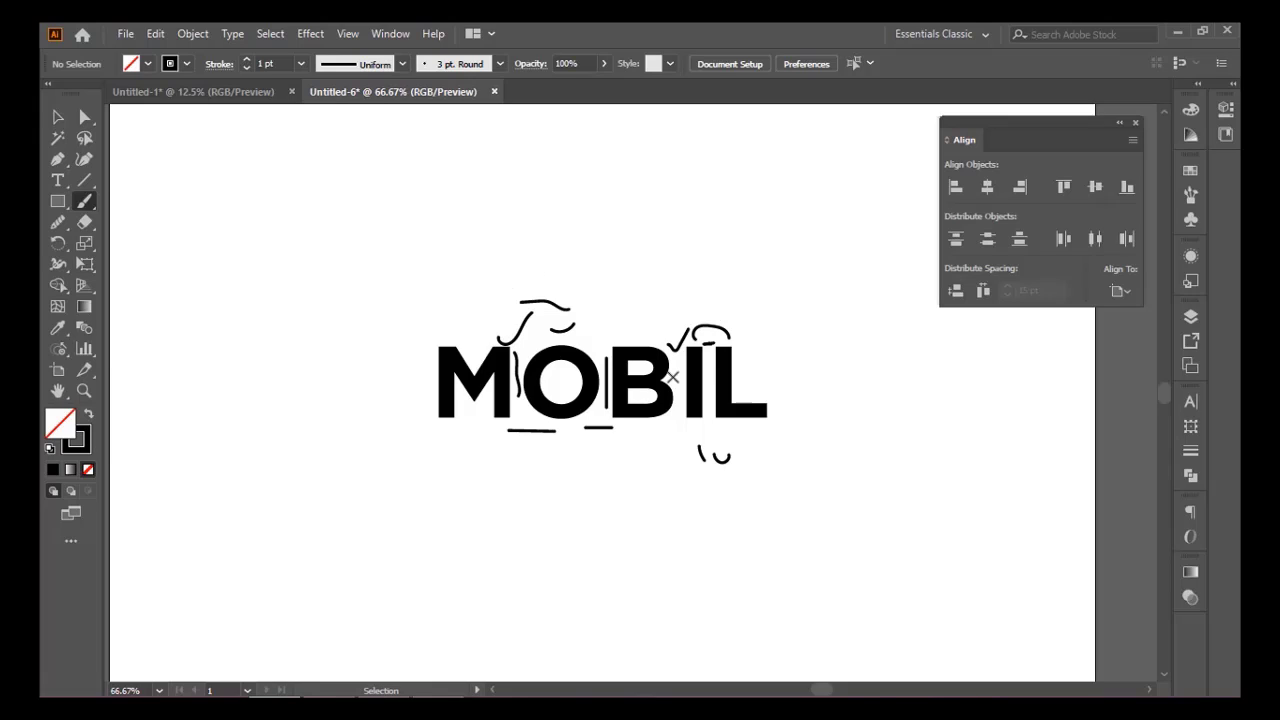
Step: Undo all the black brush marks around the wordmark
key("ctrl+z")
key("ctrl+z")
key("ctrl+z")
key("ctrl+z")
key("ctrl+z")
key("ctrl+z")
key("ctrl+z")
key("ctrl+z")
key("ctrl+z")
key("ctrl+z")
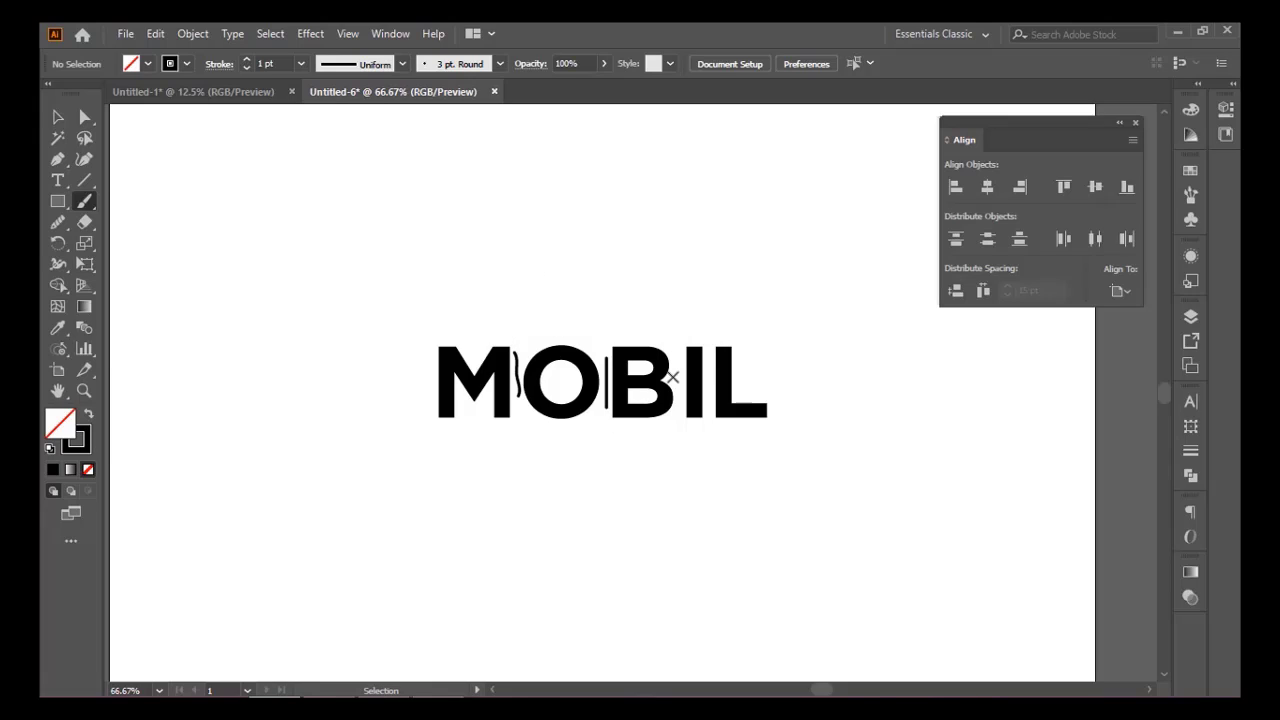
key("ctrl+z")
key("ctrl+z")
key("ctrl+z")
key("ctrl+z")
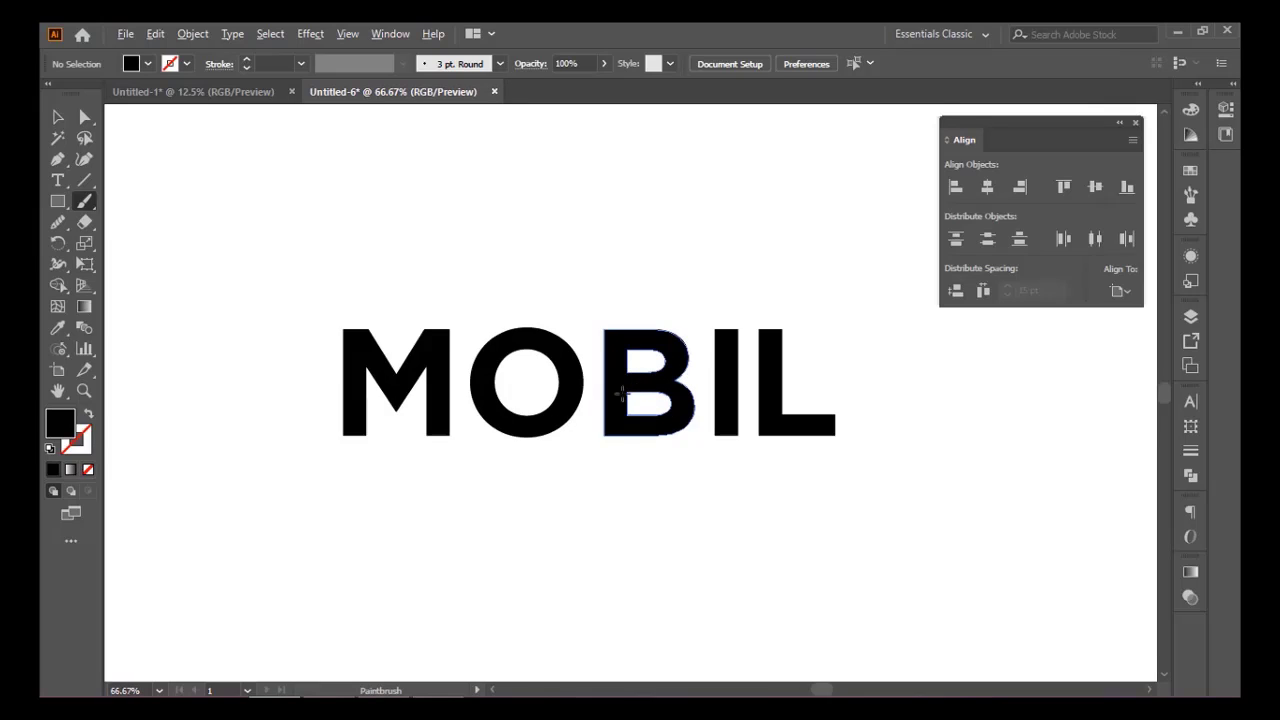
key("ctrl+z")
Step: Make the STEP 2 layer visible and view the wordmark at 100%
left_click(57, 117)
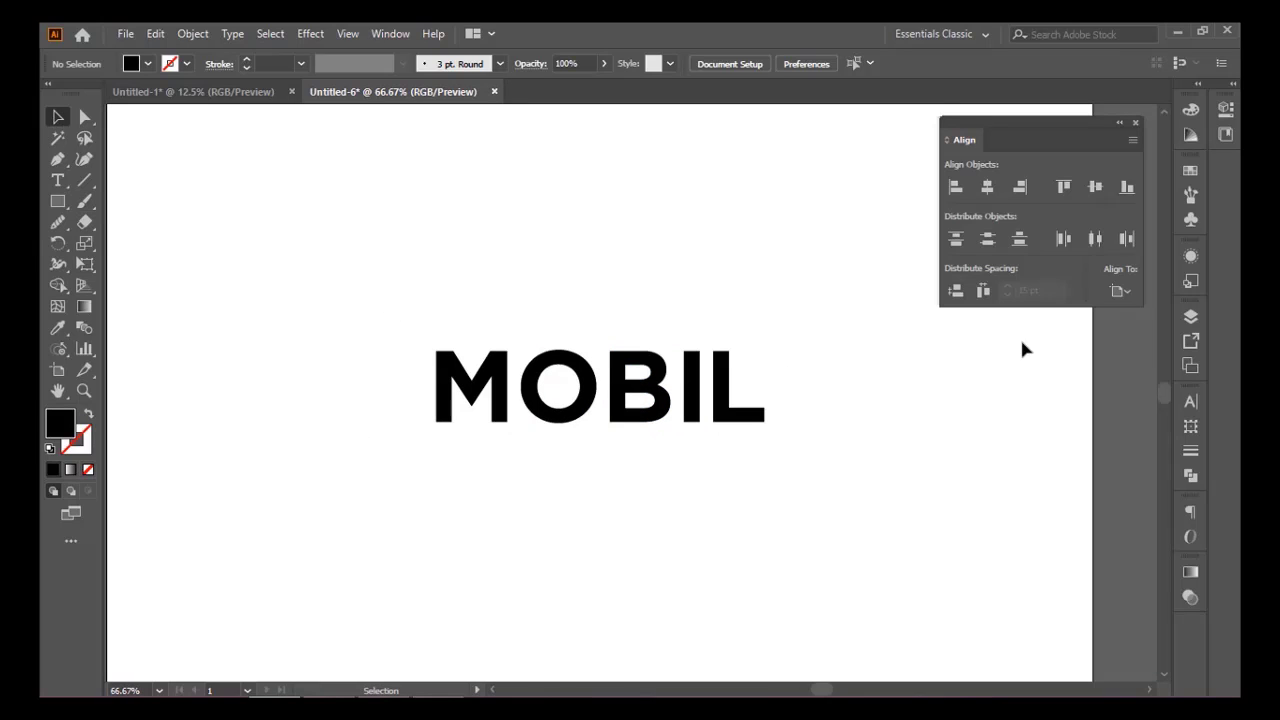
left_click(1189, 318)
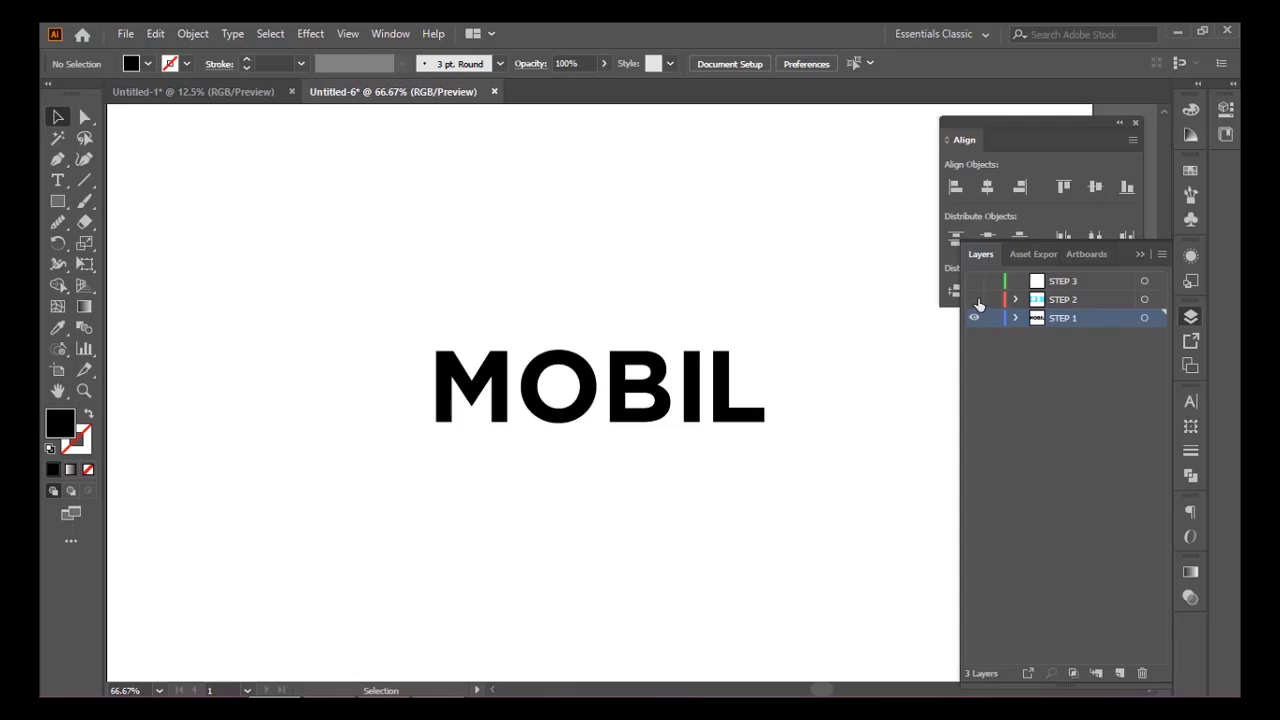
left_click(974, 299)
key("ctrl+1")
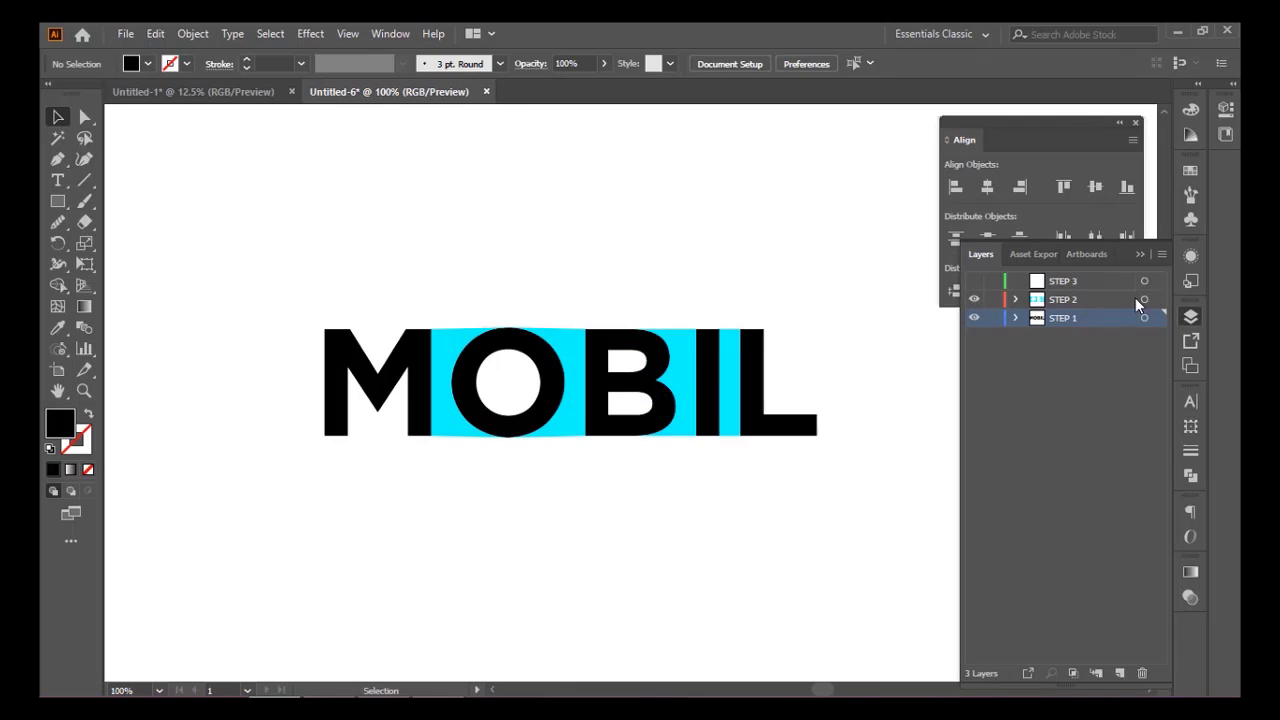
left_click(1143, 254)
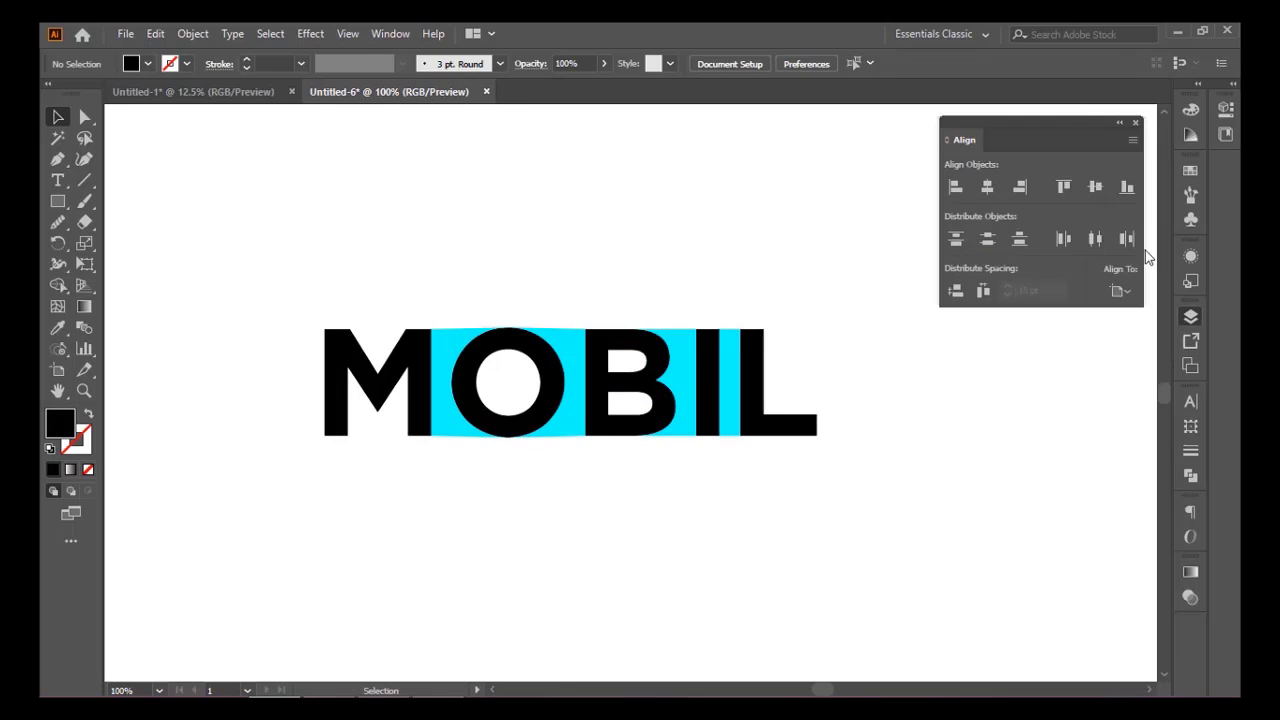
Step: Select all the cyan gap shapes and move them straight down below the MOBIL wordmark
left_click(728, 371, "shift")
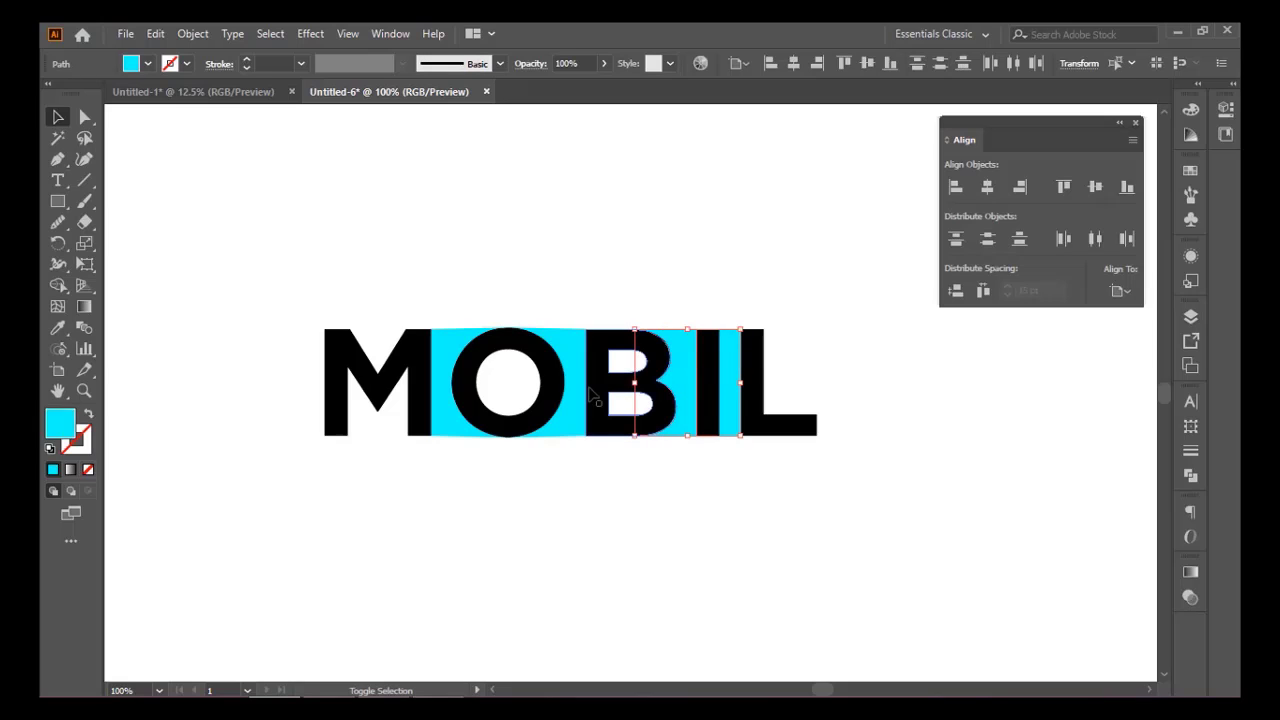
left_click(462, 396, "shift")
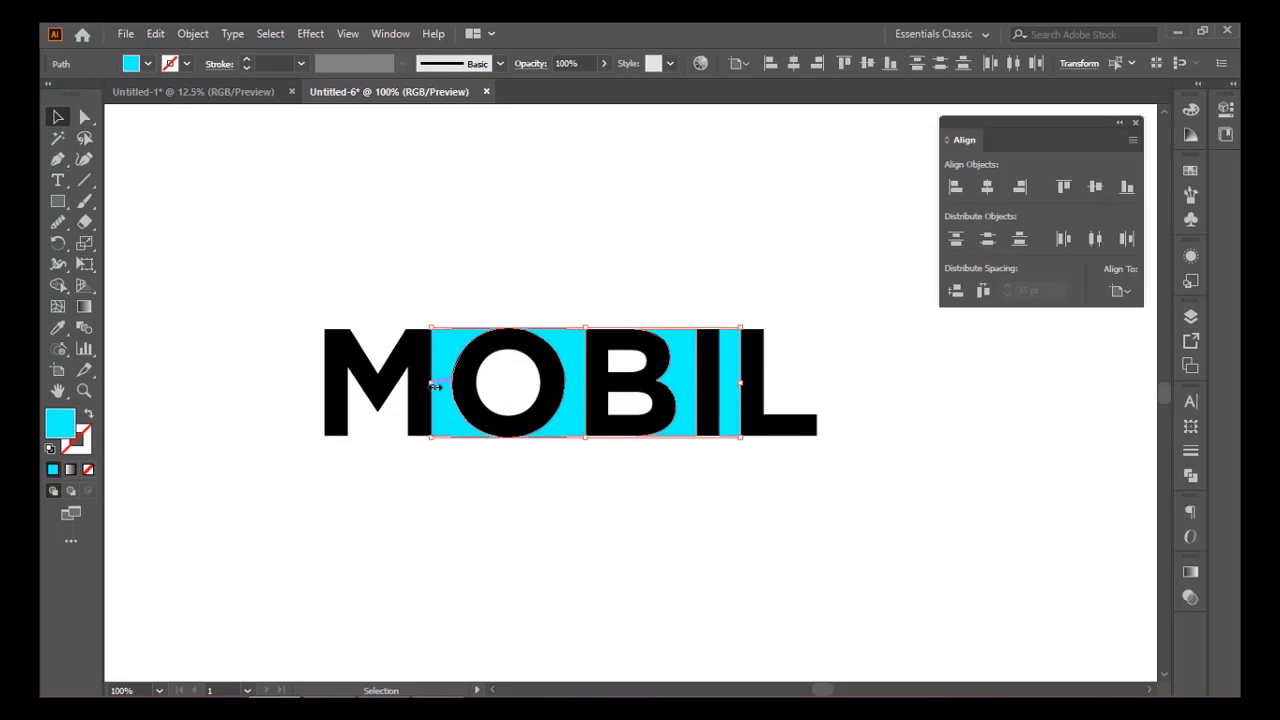
left_click_drag(437, 356, 426, 480)
Step: Nudge only the leftmost cyan shape, from the gap between M and O, further left in ten small increments
left_click(414, 508)
left_click(432, 515)
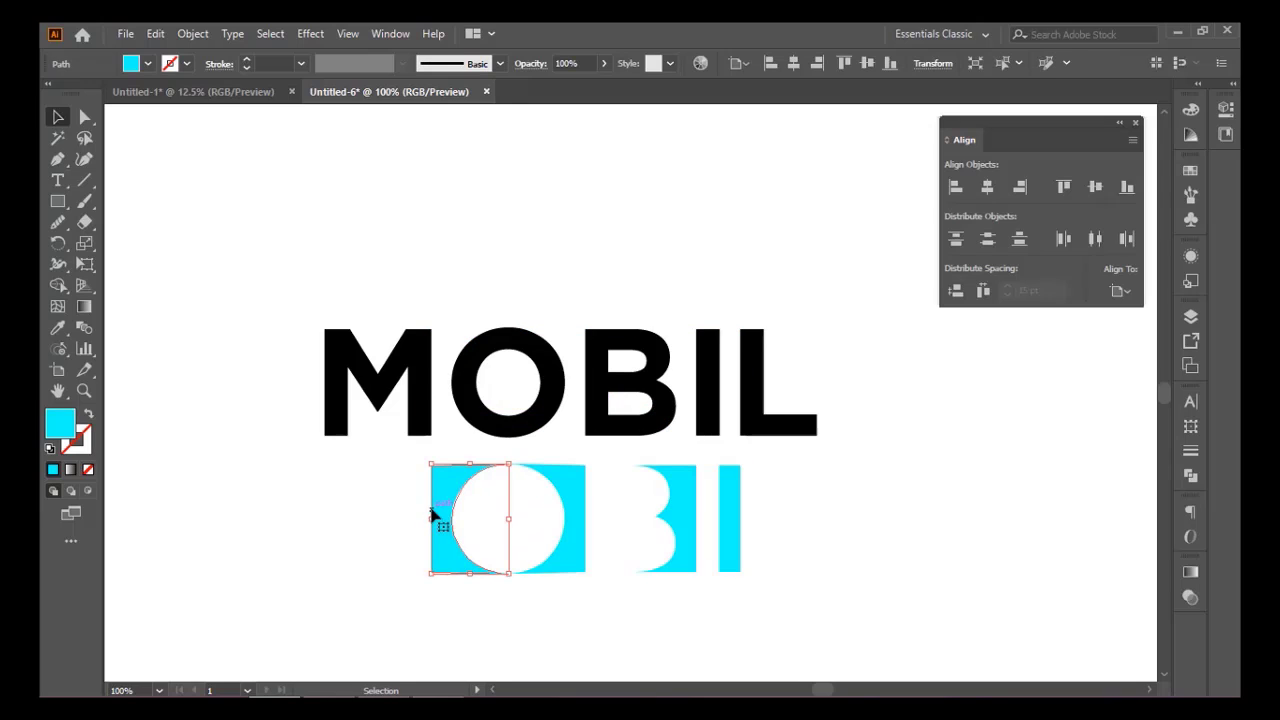
key("Left")
key("Left")
key("Left")
key("Left")
key("Left")
key("Left")
key("Left")
key("Left")
key("Left")
key("Left")
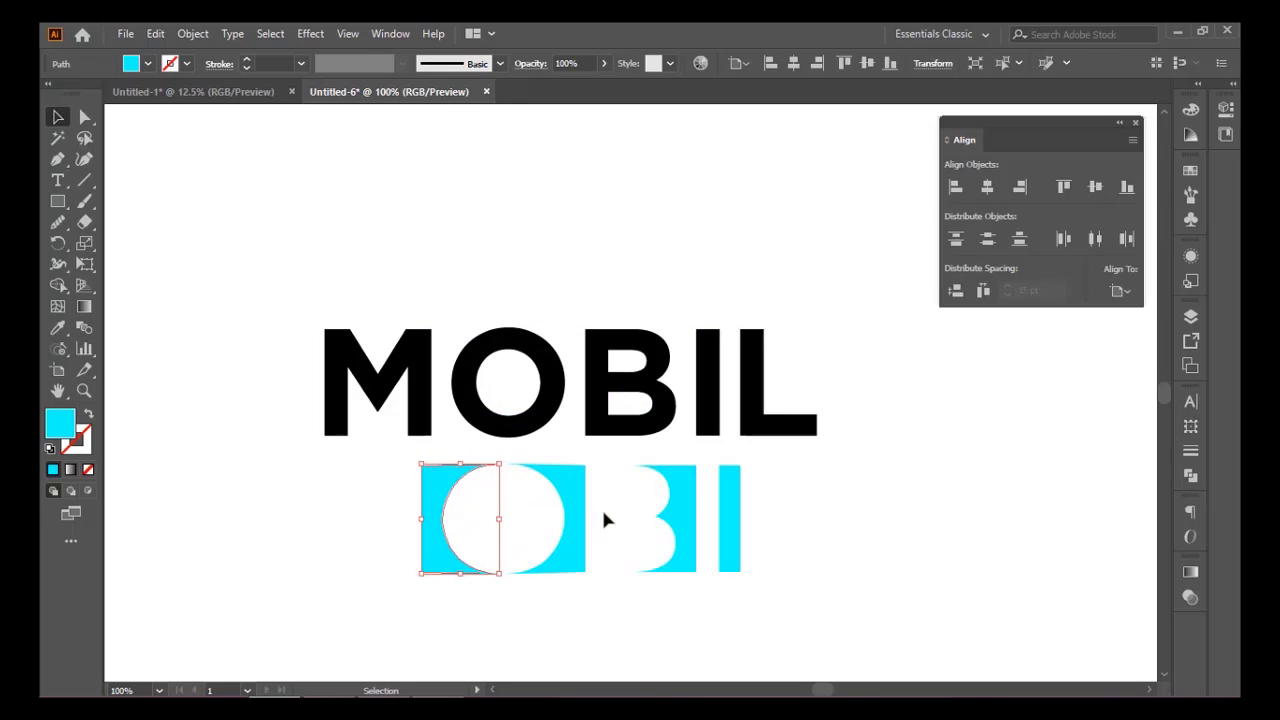
left_click(603, 515)
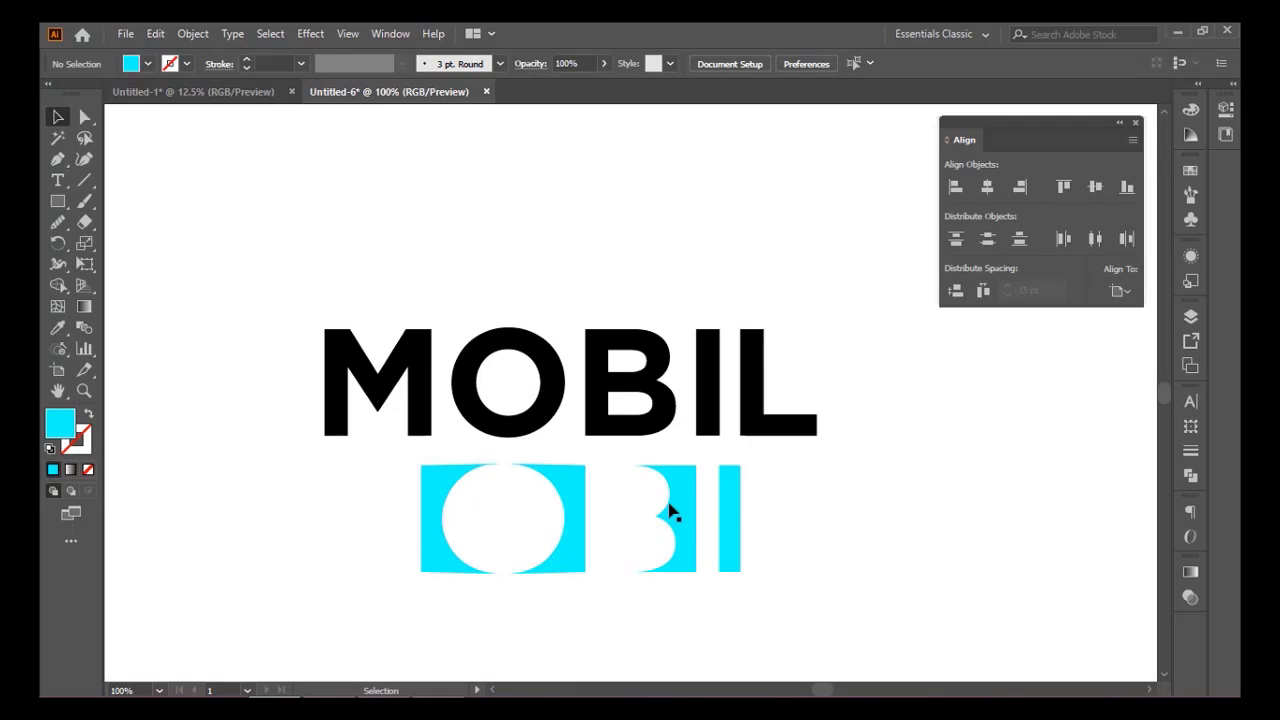
Step: Recolour the cyan shape from the gap between I and L with the black of the wordmark
left_click(731, 518)
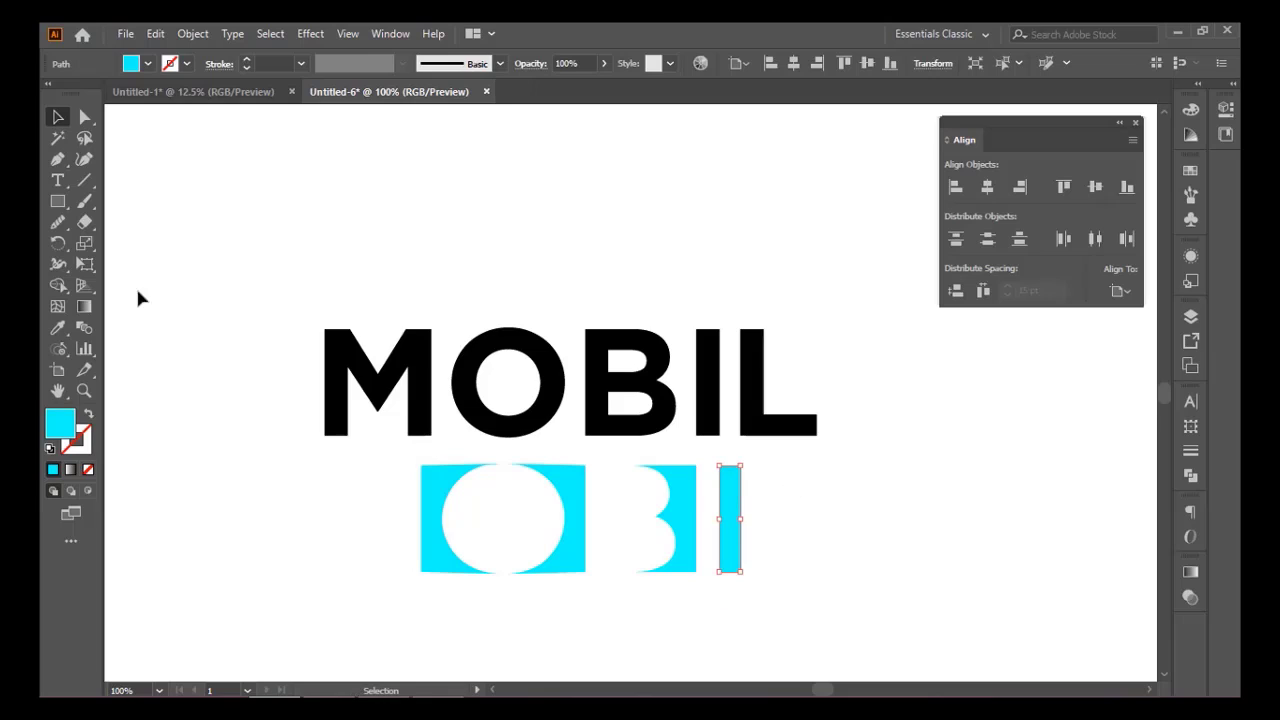
left_click(85, 202)
left_click_drag(417, 514, 460, 511)
key("ctrl+z")
left_click(57, 328)
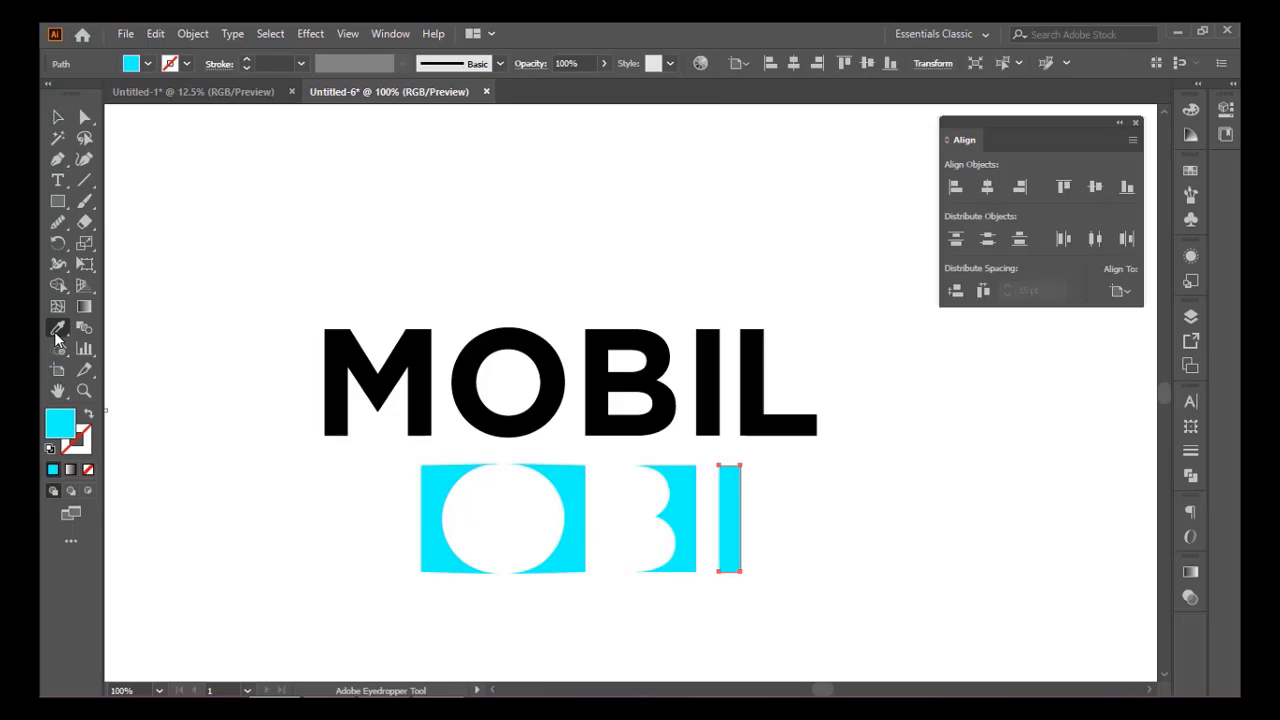
left_click(395, 380)
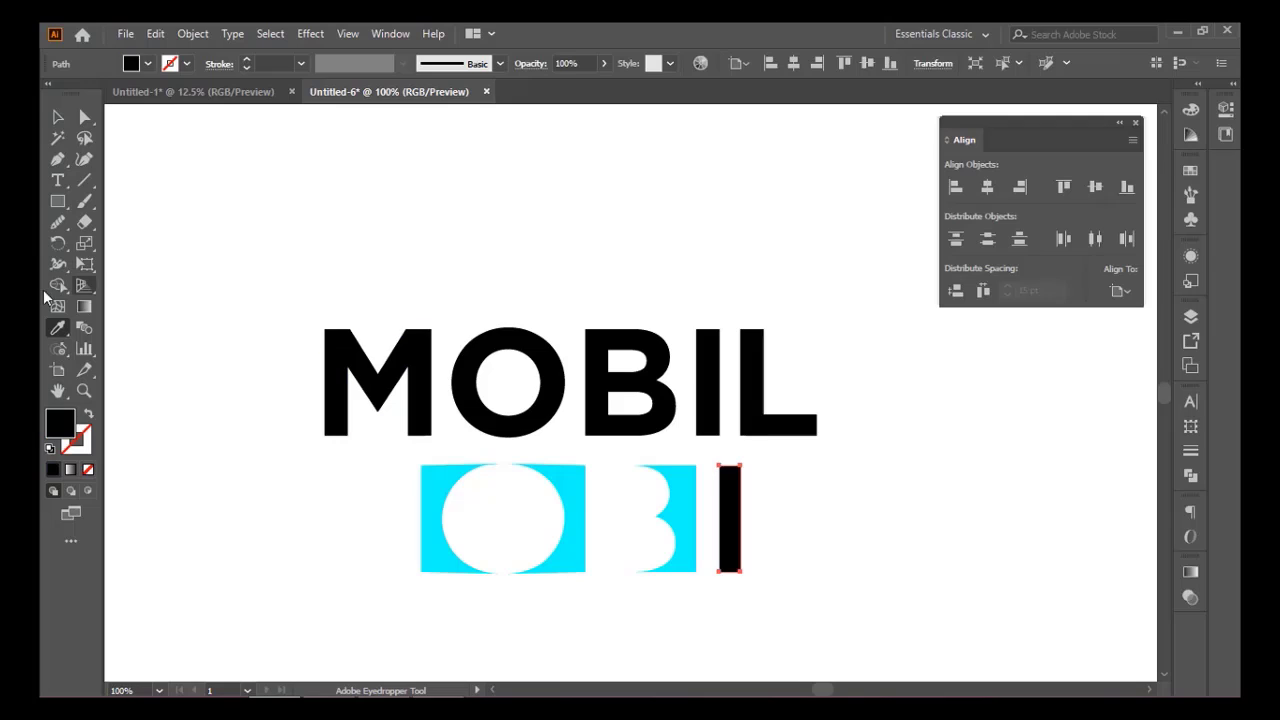
Step: Paint small black brush ticks beneath the first, second and last gap shapes
left_click(85, 202)
left_click_drag(427, 586, 462, 582)
left_click_drag(558, 590, 591, 594)
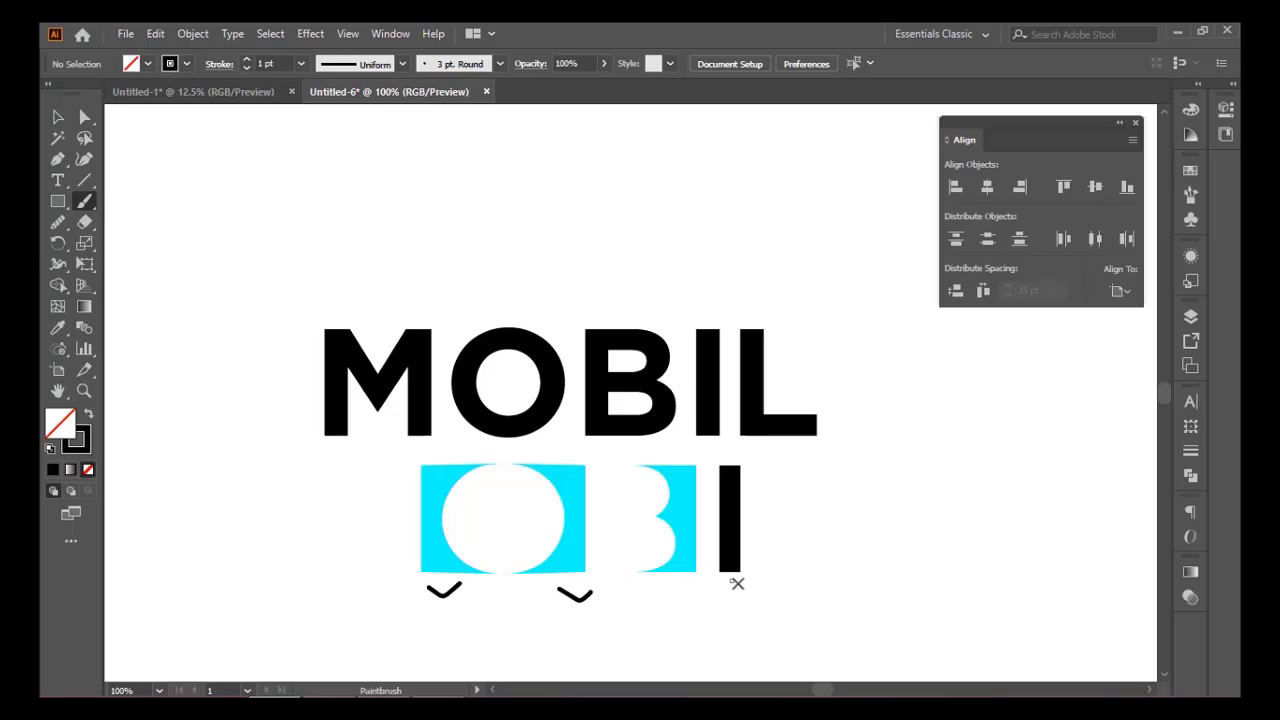
left_click_drag(731, 582, 773, 581)
Step: Undo the brush ticks and the black recolouring of the last gap shape
key("ctrl+z")
key("ctrl+z")
key("ctrl+z")
key("ctrl+z")
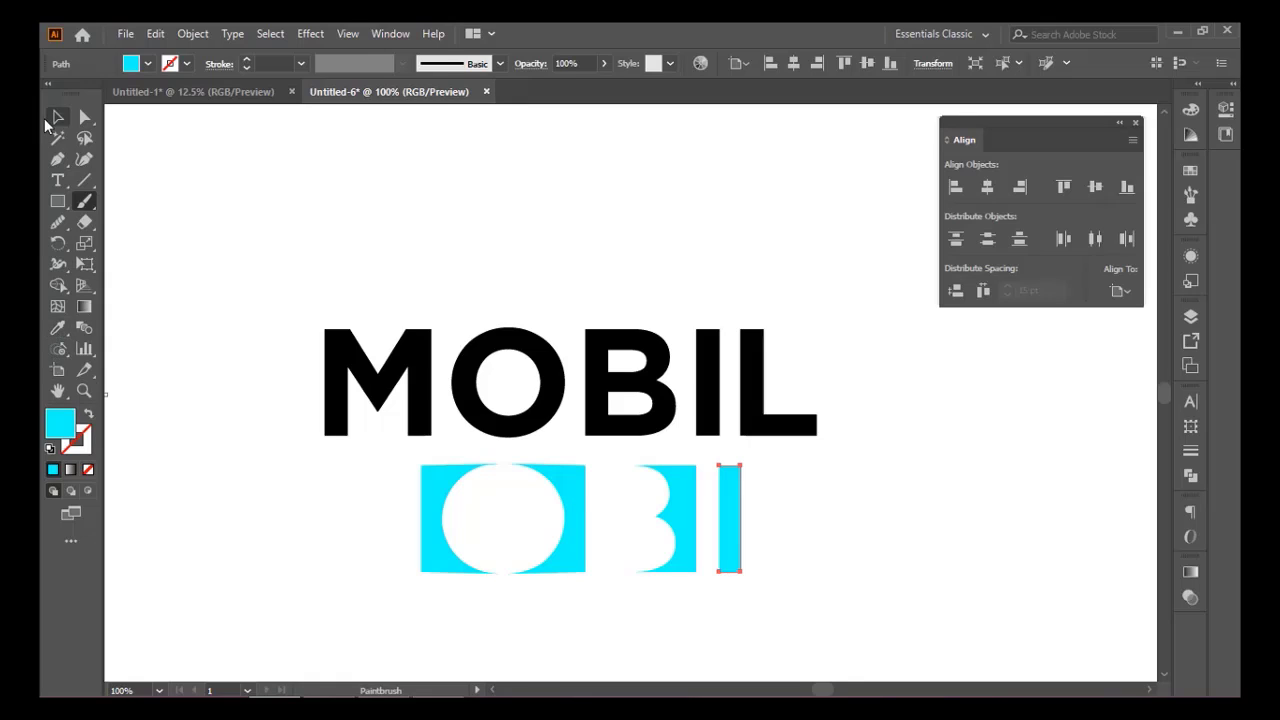
Step: Sample black from the wordmark, then paint a tick on the B–I gap shape and a dash above the I–L gap shape
left_click(57, 117)
left_click(200, 249)
left_click(57, 327)
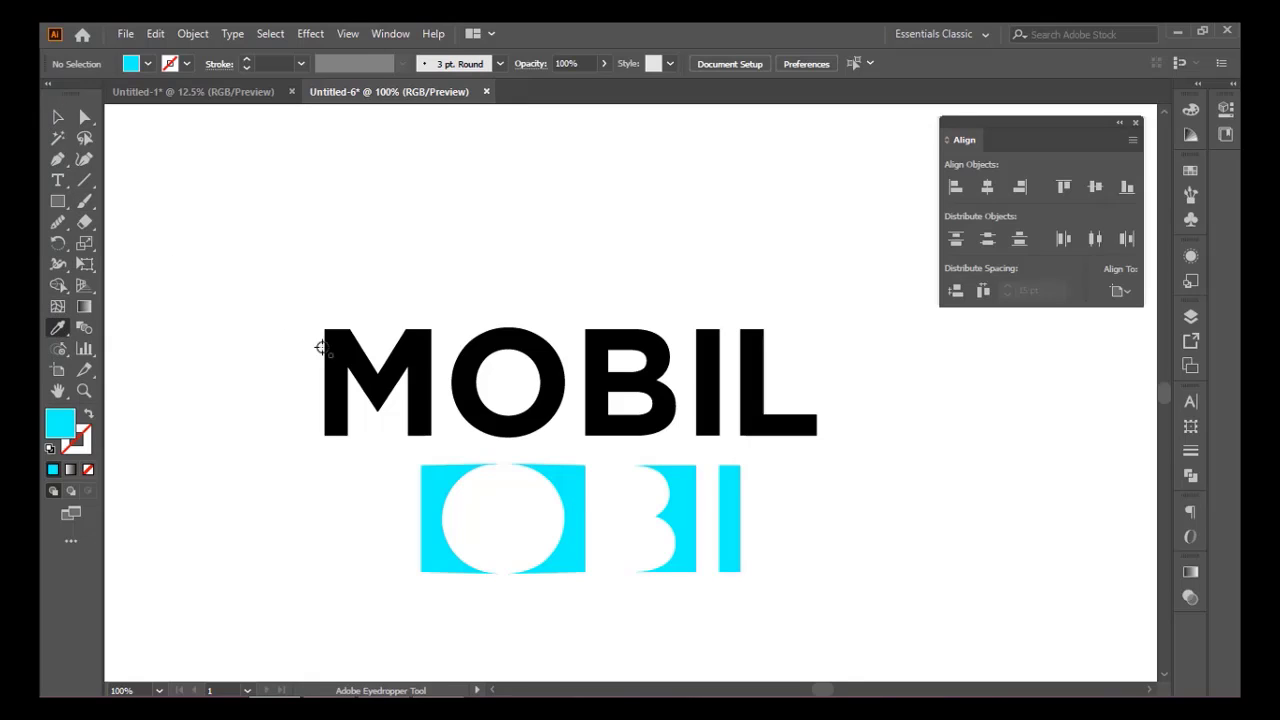
left_click(395, 395)
left_click(84, 201)
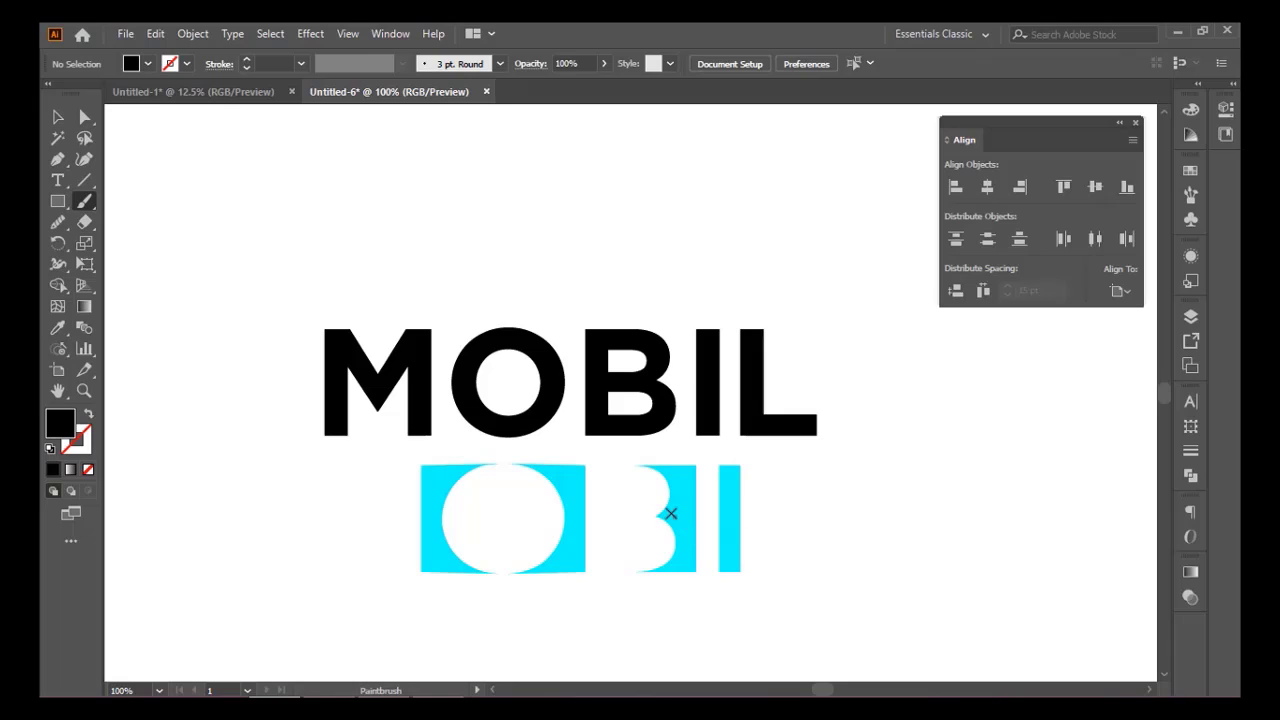
left_click_drag(671, 513, 738, 459)
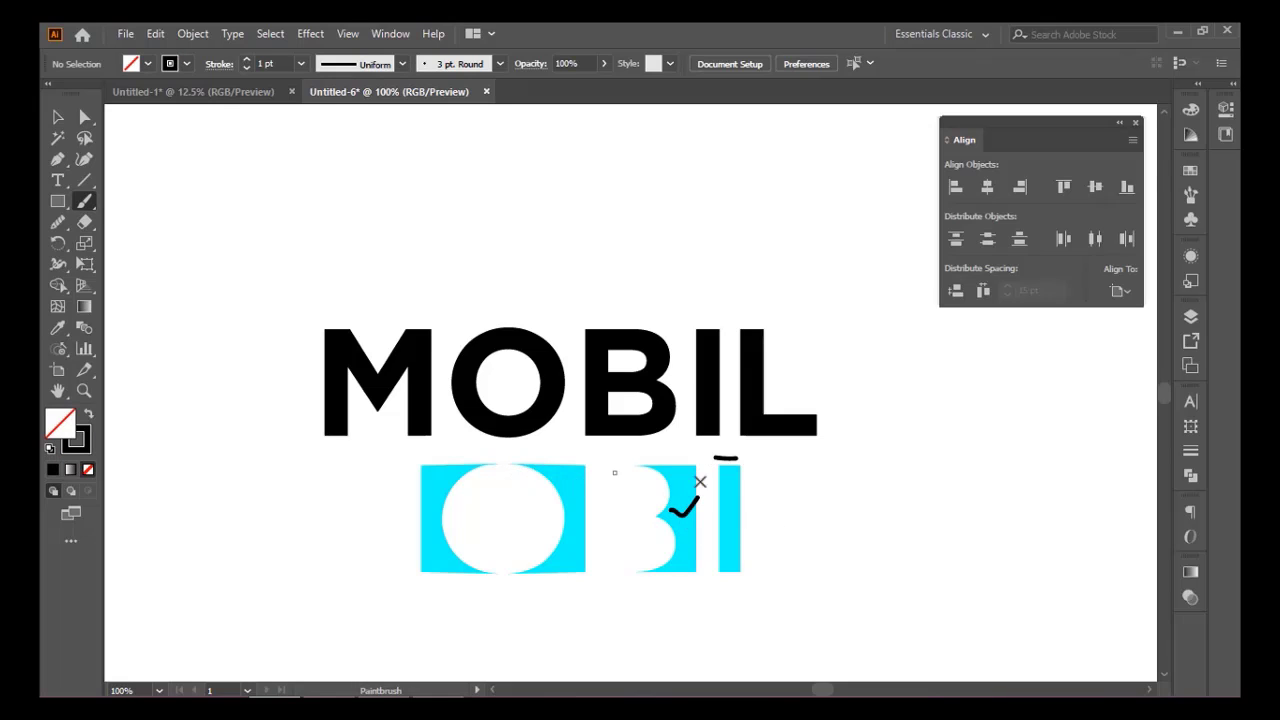
Step: Undo the brush marks and the moves of the cyan shapes, returning them to the gaps within the wordmark
key("ctrl+z")
key("ctrl+z")
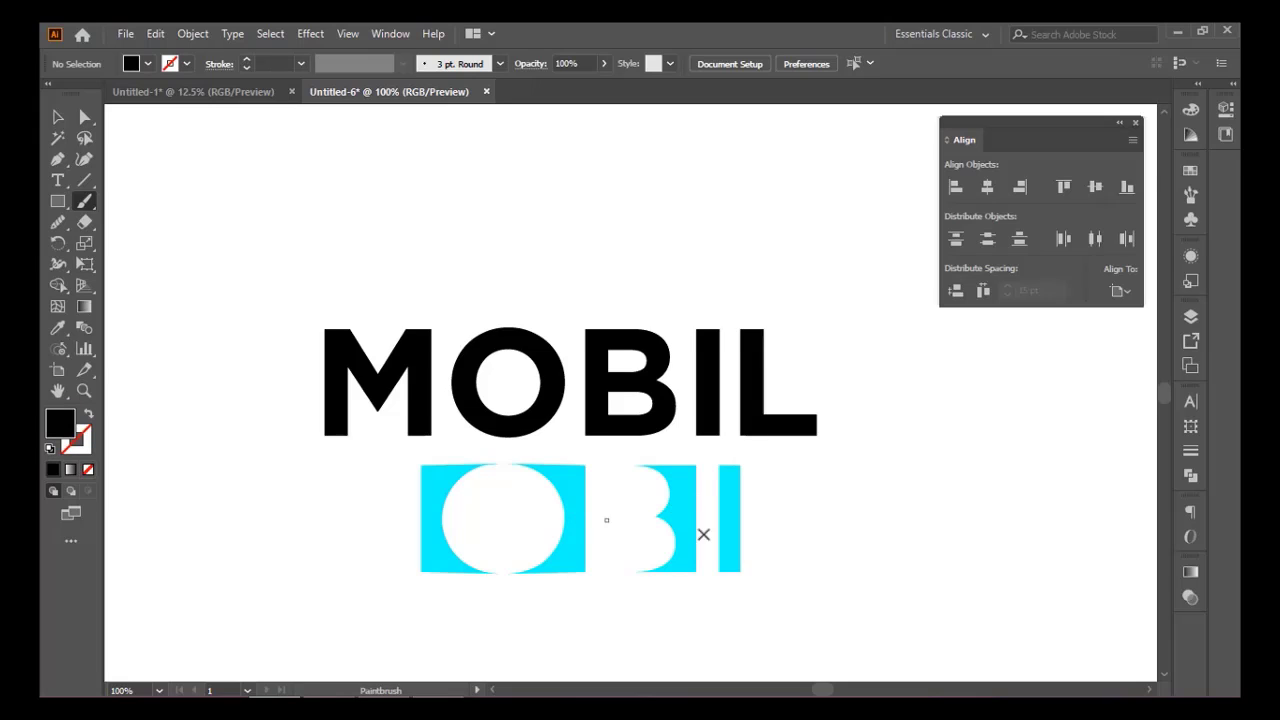
scroll(702, 534, "down", 1)
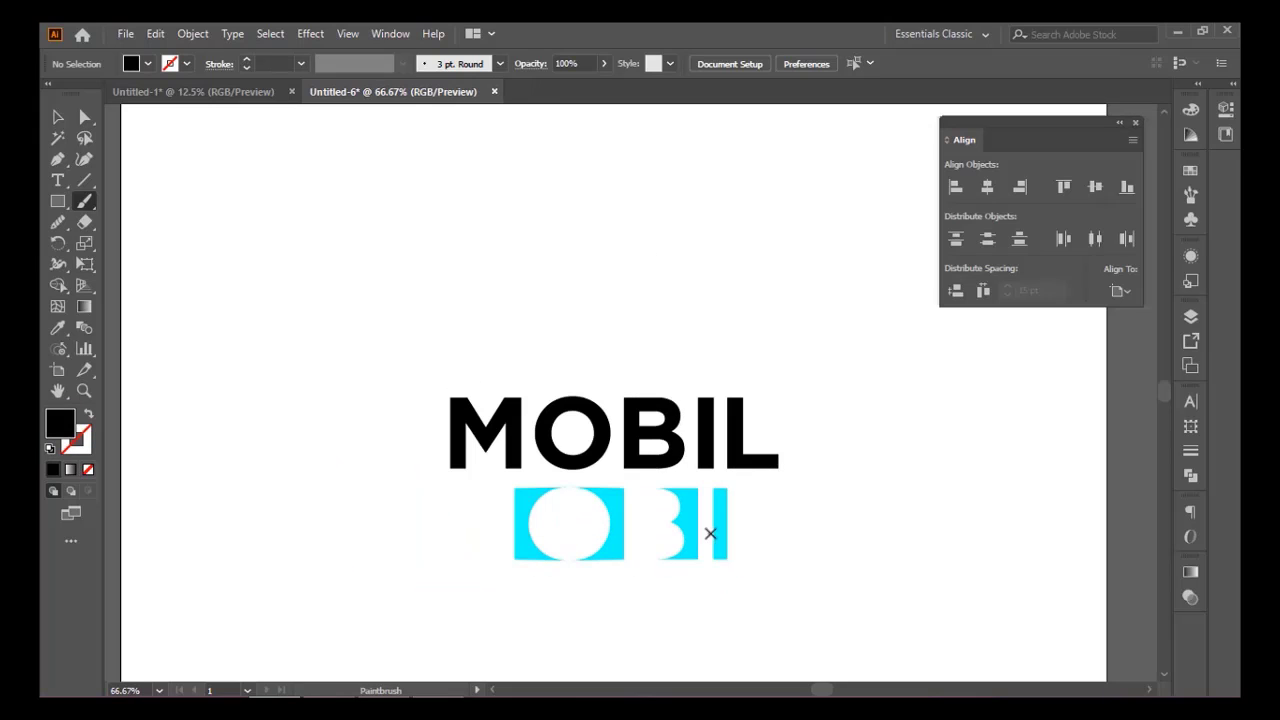
left_click(57, 117)
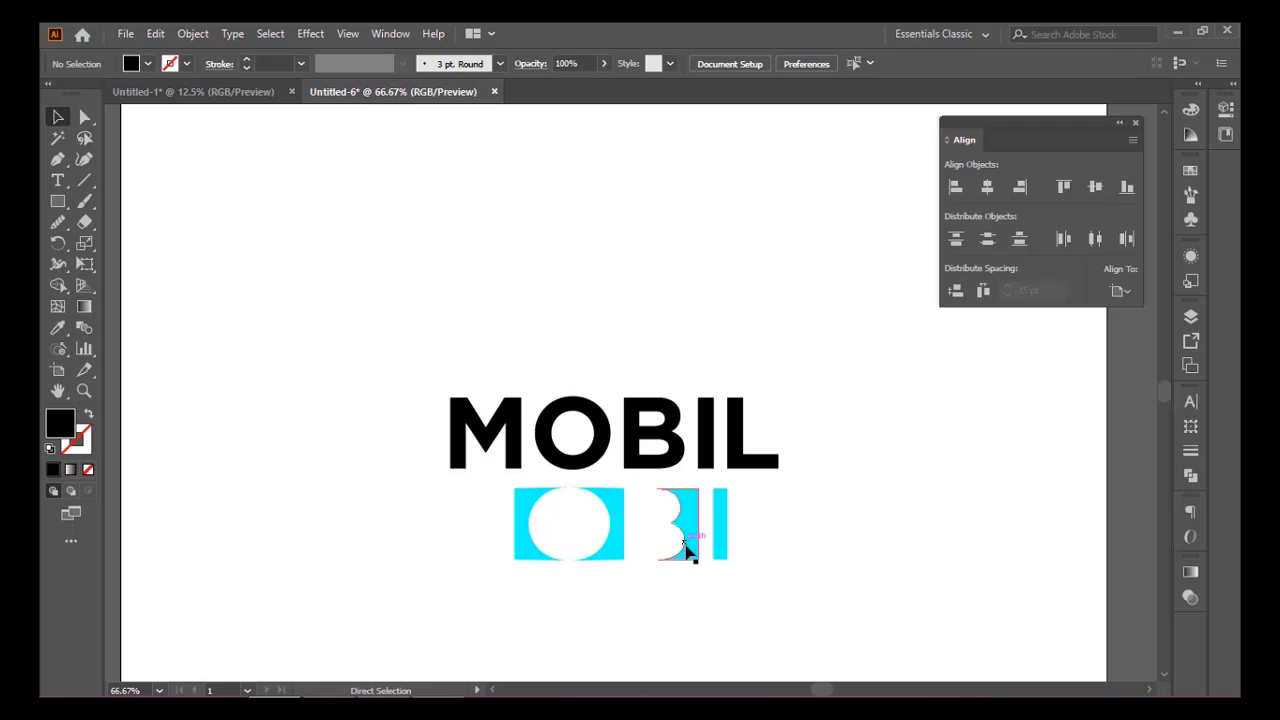
key("ctrl+z")
key("ctrl+z")
key("ctrl+z")
key("ctrl+z")
key("ctrl+z")
key("ctrl+z")
key("ctrl+z")
key("ctrl+z")
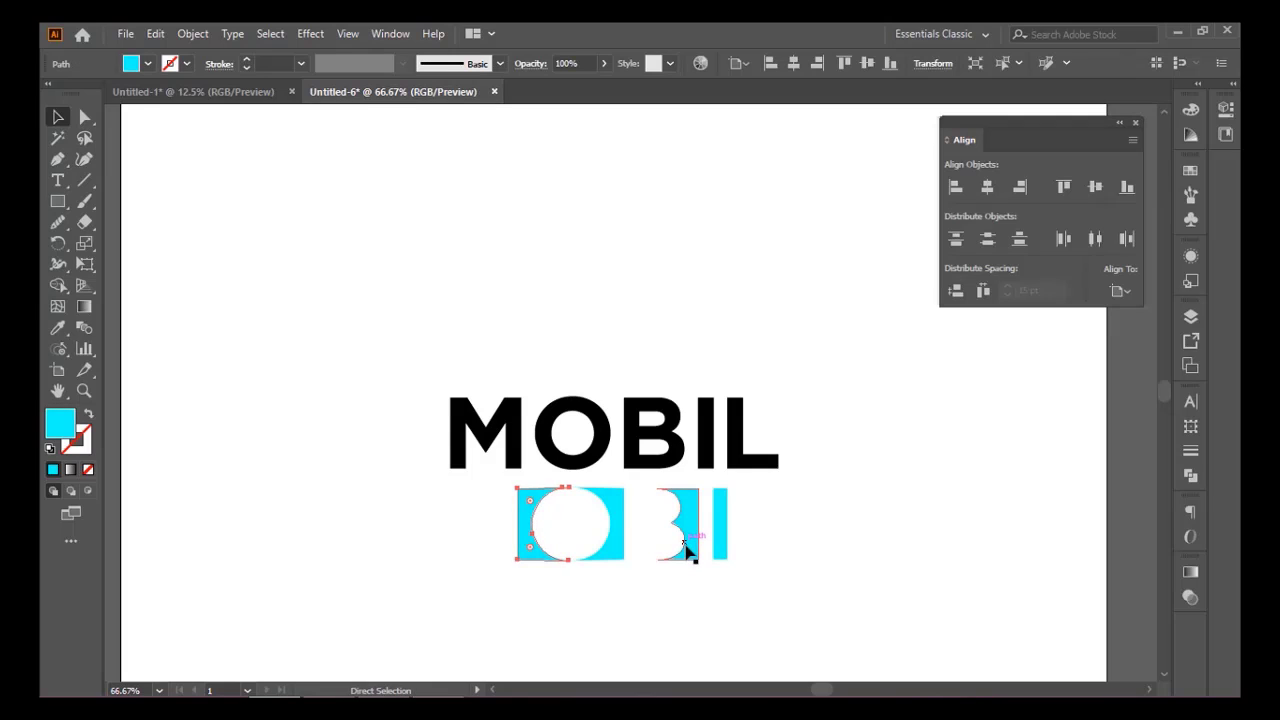
key("v")
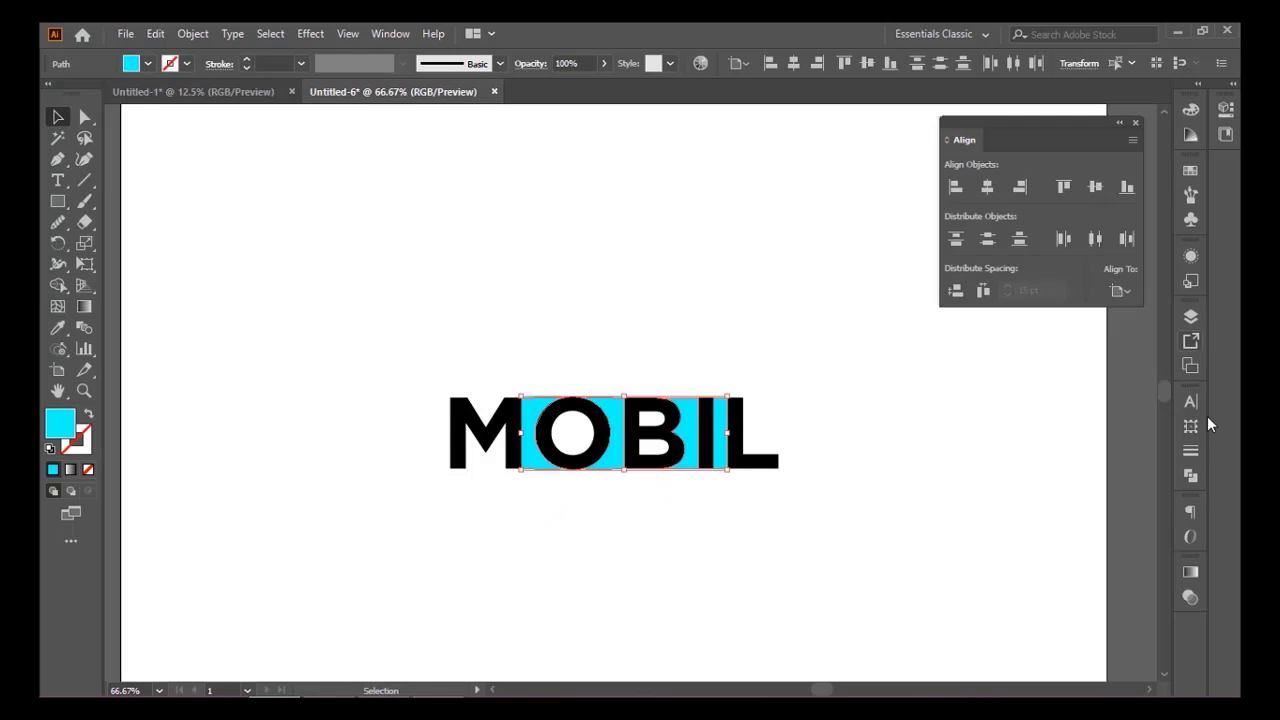
Step: Hide the STEP 2 layer, then make the STEP 3 layer visible and active
left_click(1190, 316)
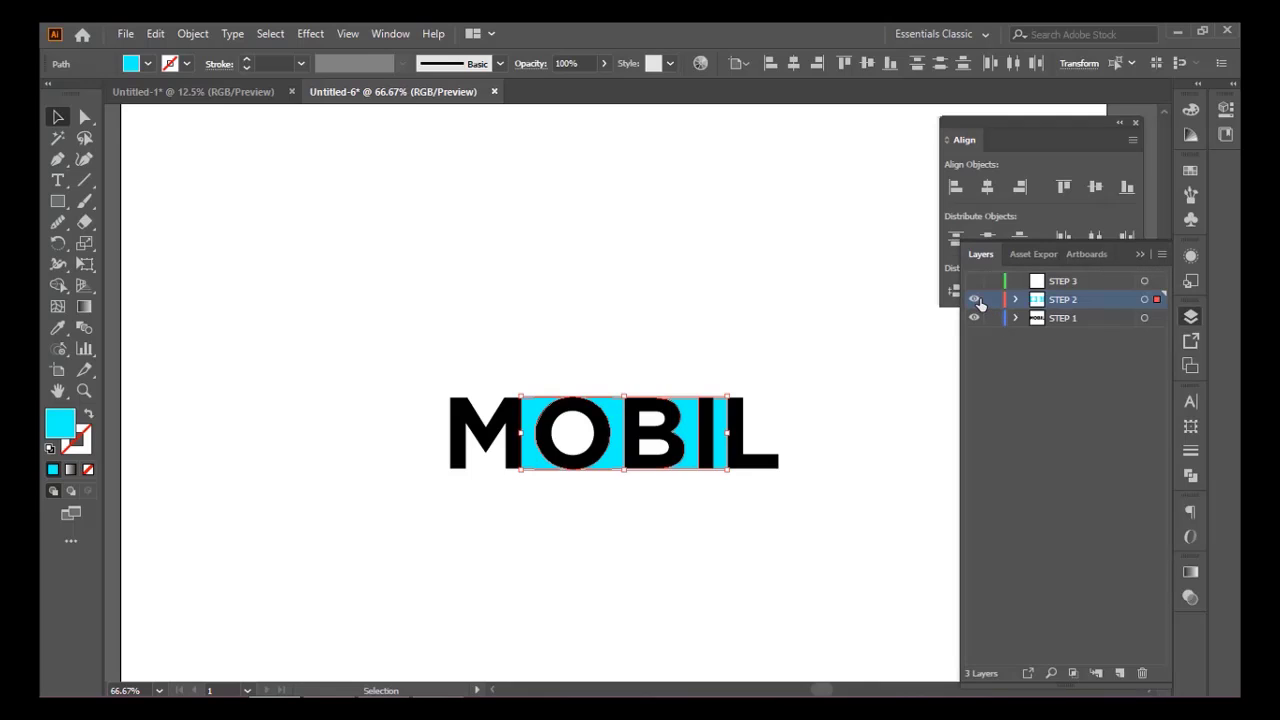
left_click(974, 299)
left_click(1078, 284)
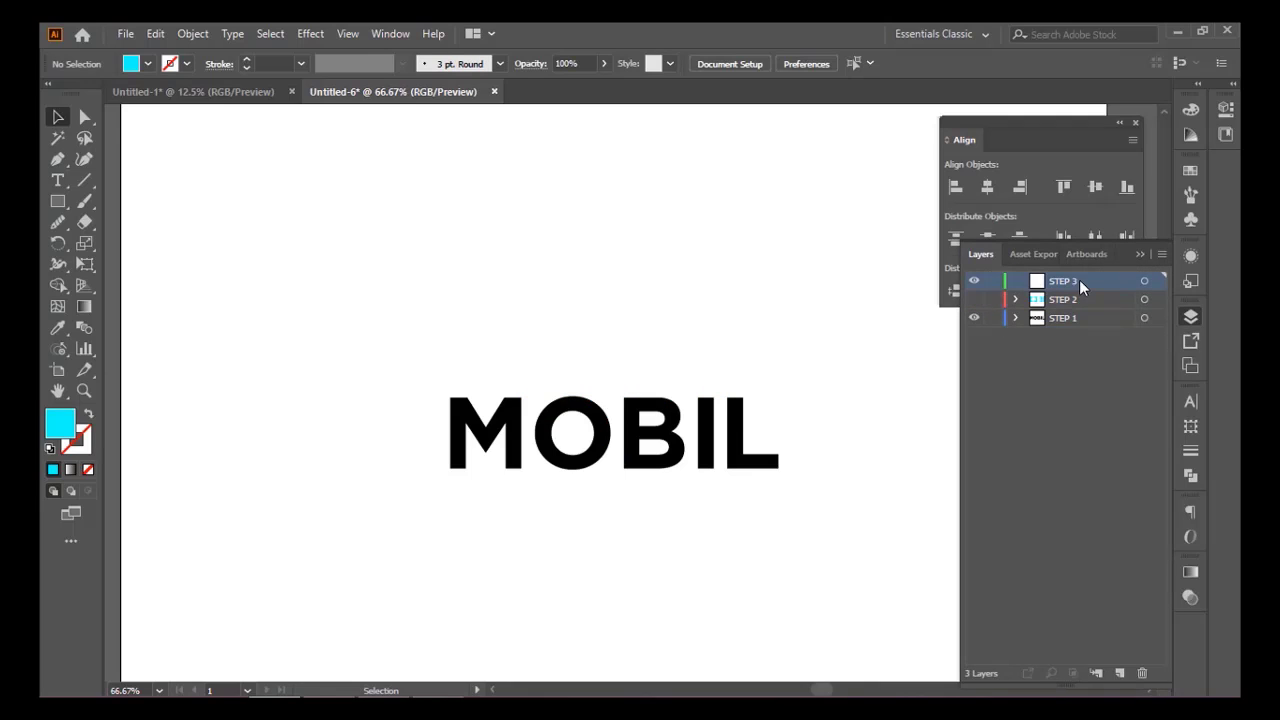
Step: Select the letter I in the wordmark and nudge it slightly left, closer to the B
scroll(758, 398, "up", 1)
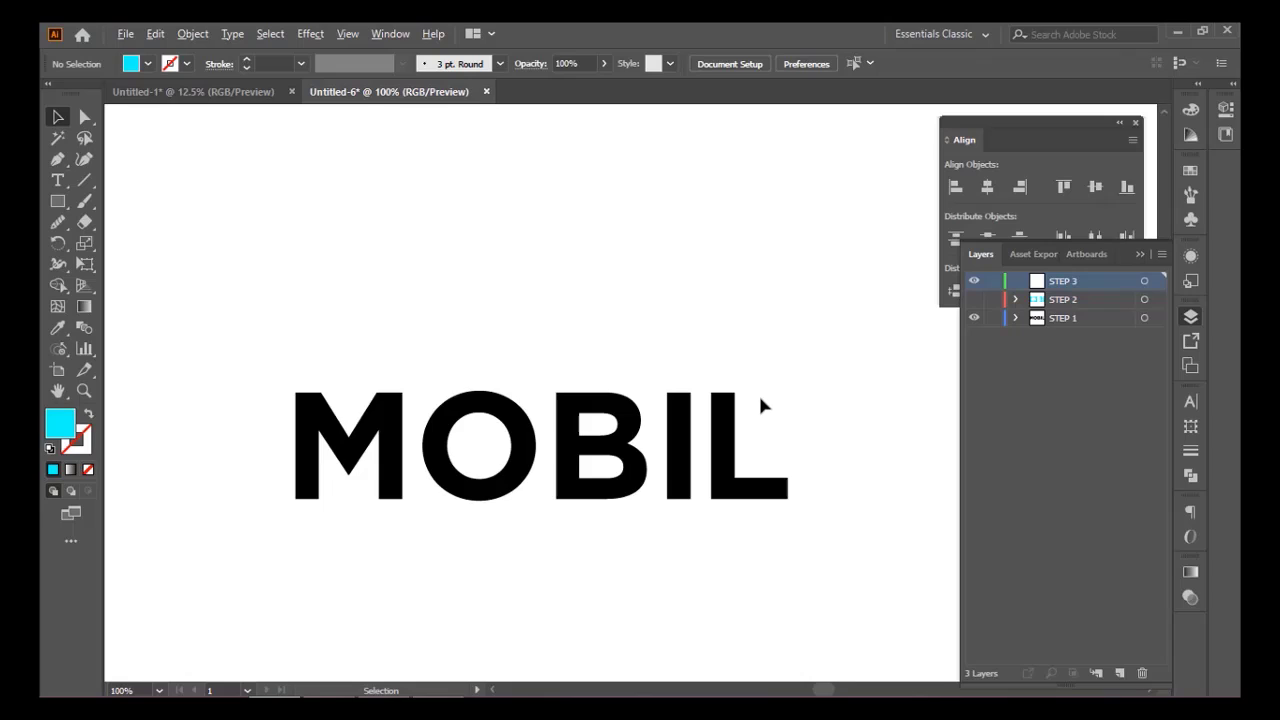
scroll(743, 393, "down", 1)
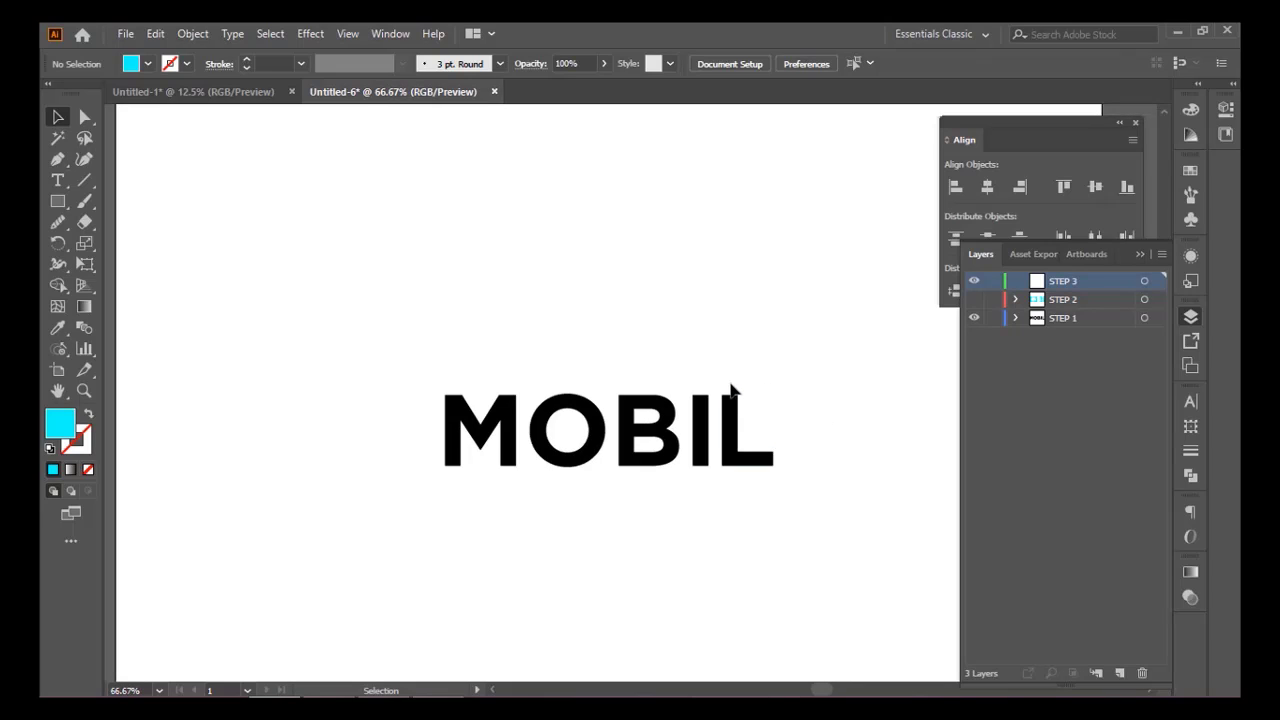
left_click_drag(752, 385, 691, 391)
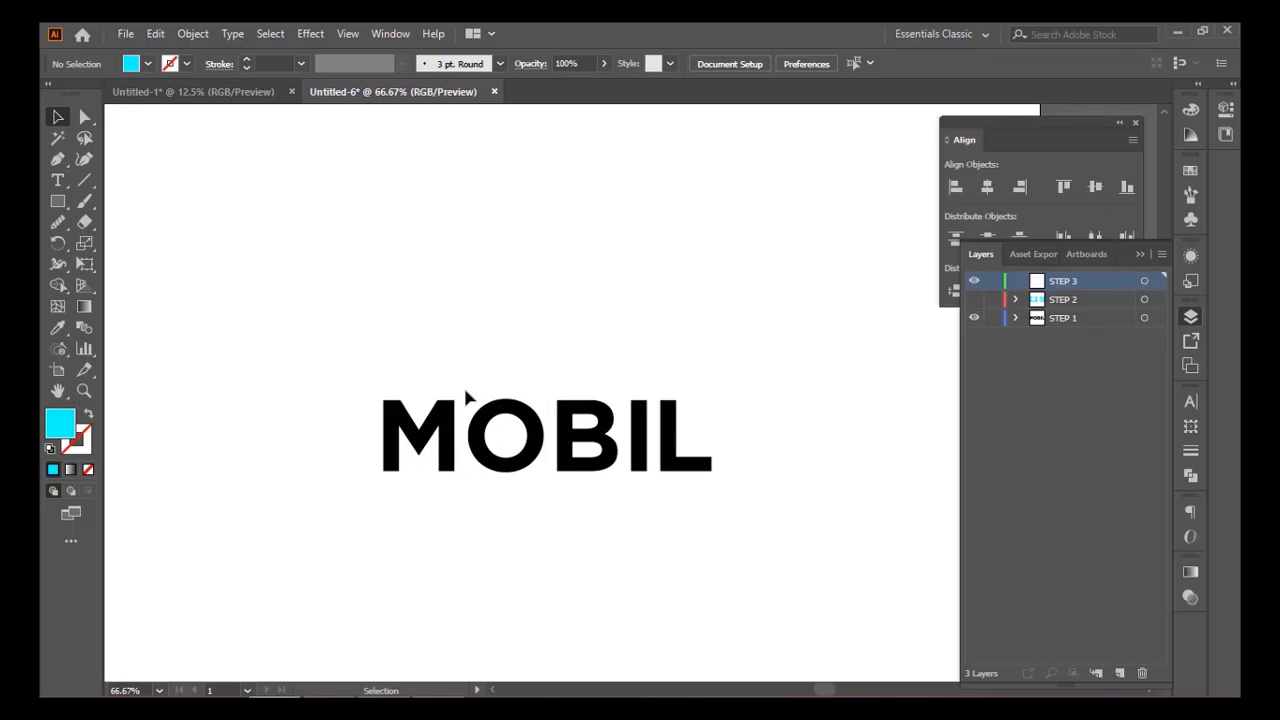
left_click_drag(546, 402, 556, 460)
left_click_drag(611, 523, 592, 528)
left_click(618, 430)
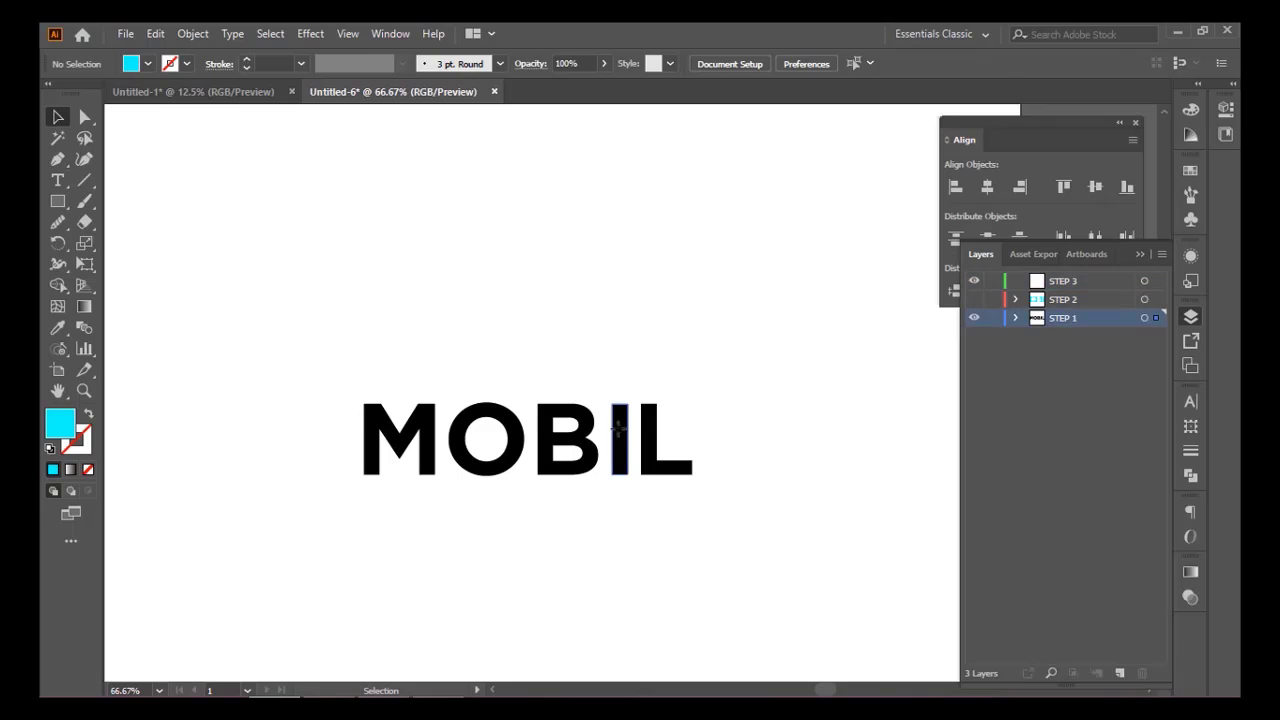
left_click(618, 428)
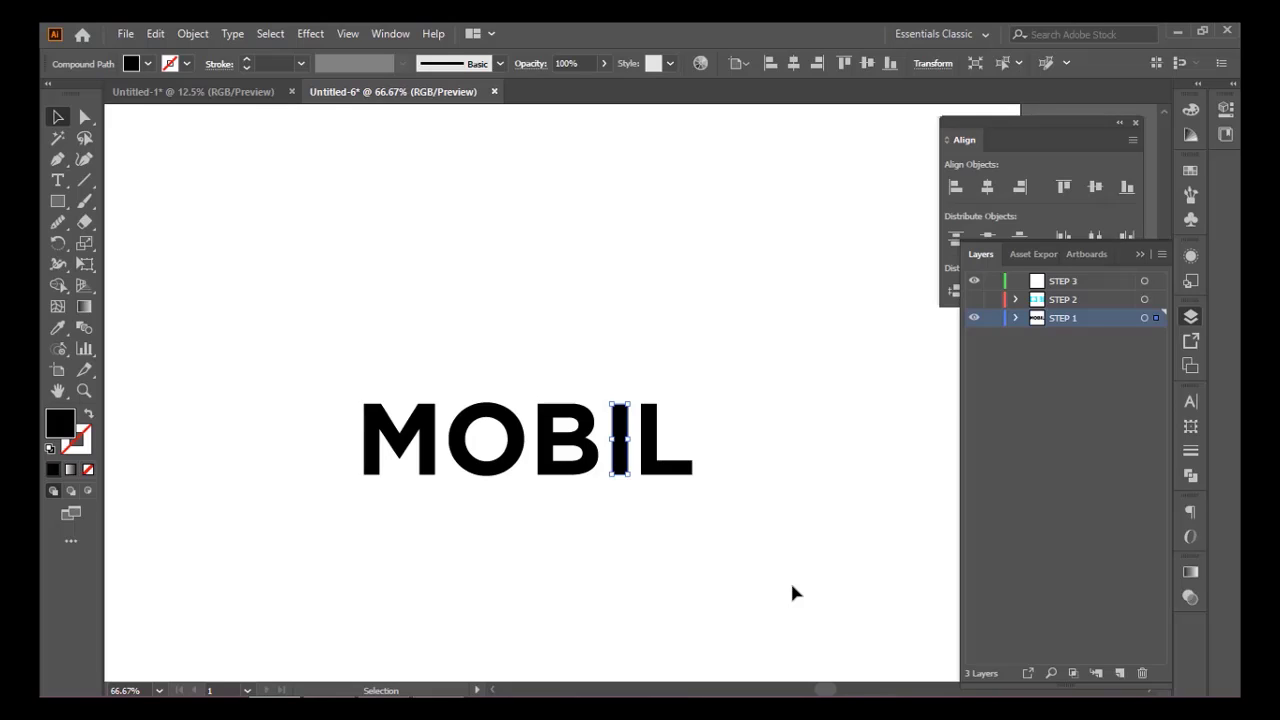
key("Left")
key("Right")
key("Left")
key("Left")
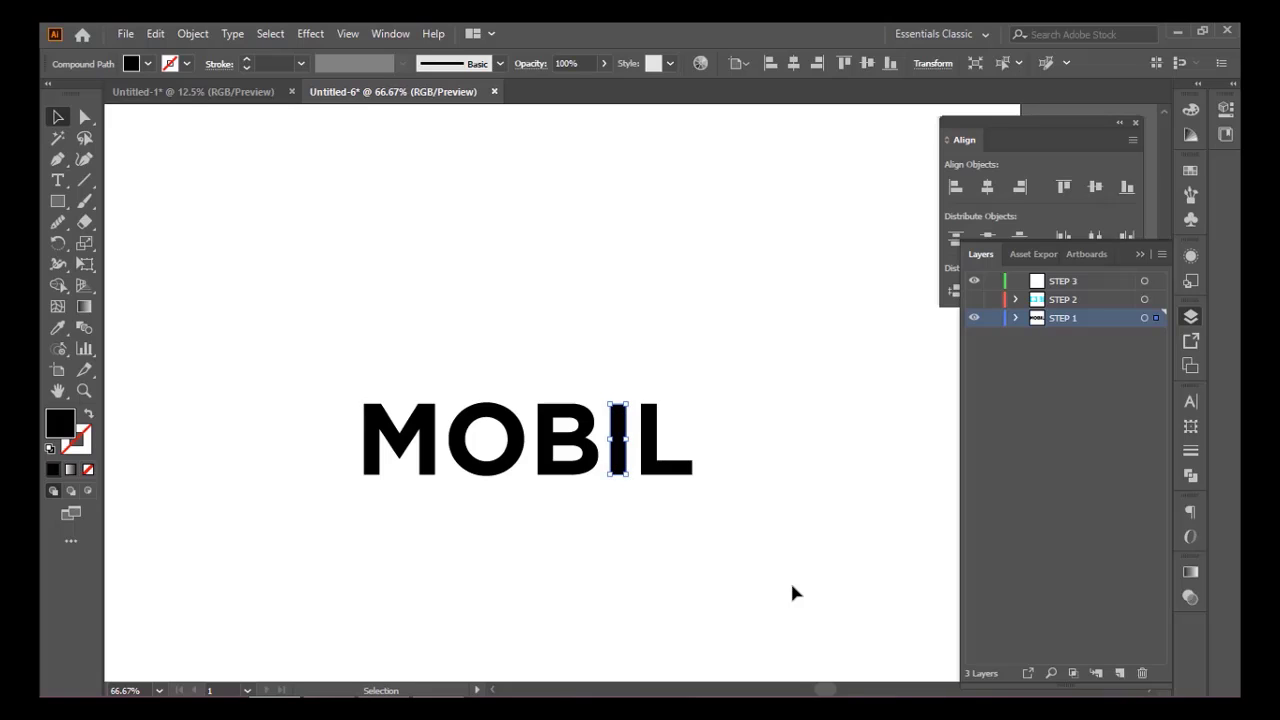
Step: Paint black brush ticks above each of the four letter gaps and a short handwritten note above the L
left_click(204, 322)
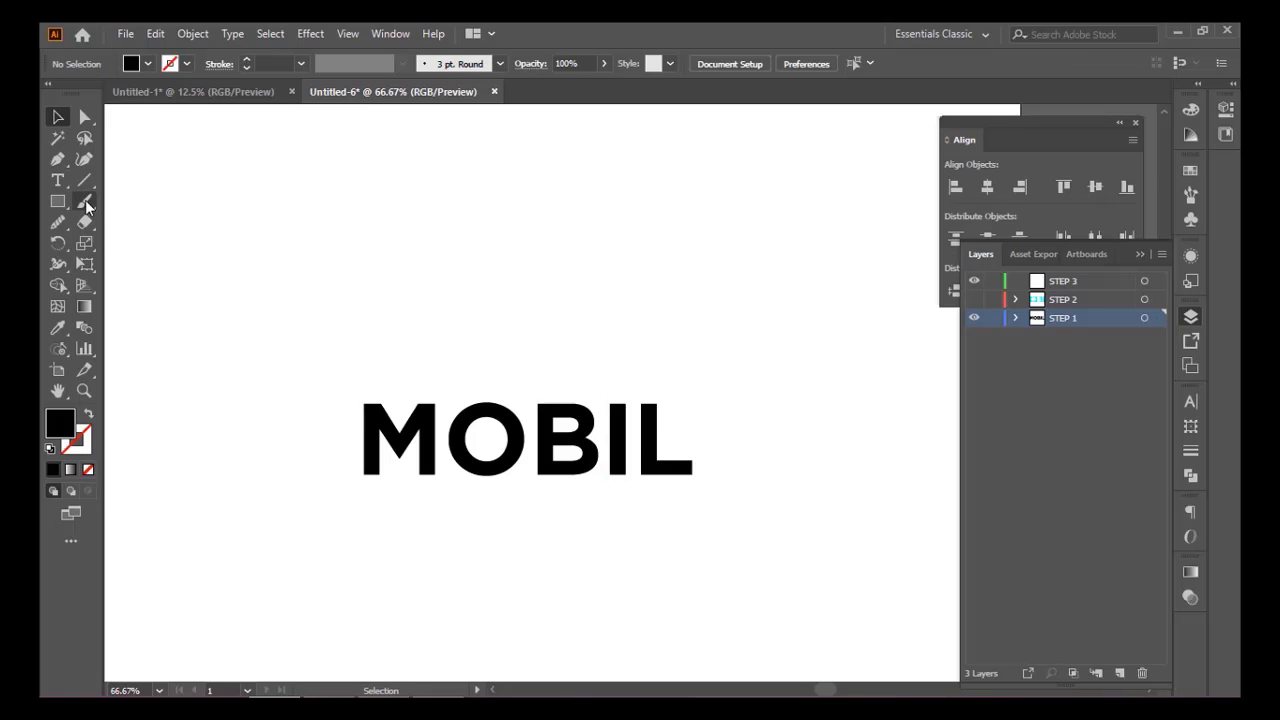
left_click(84, 201)
left_click_drag(577, 391, 622, 384)
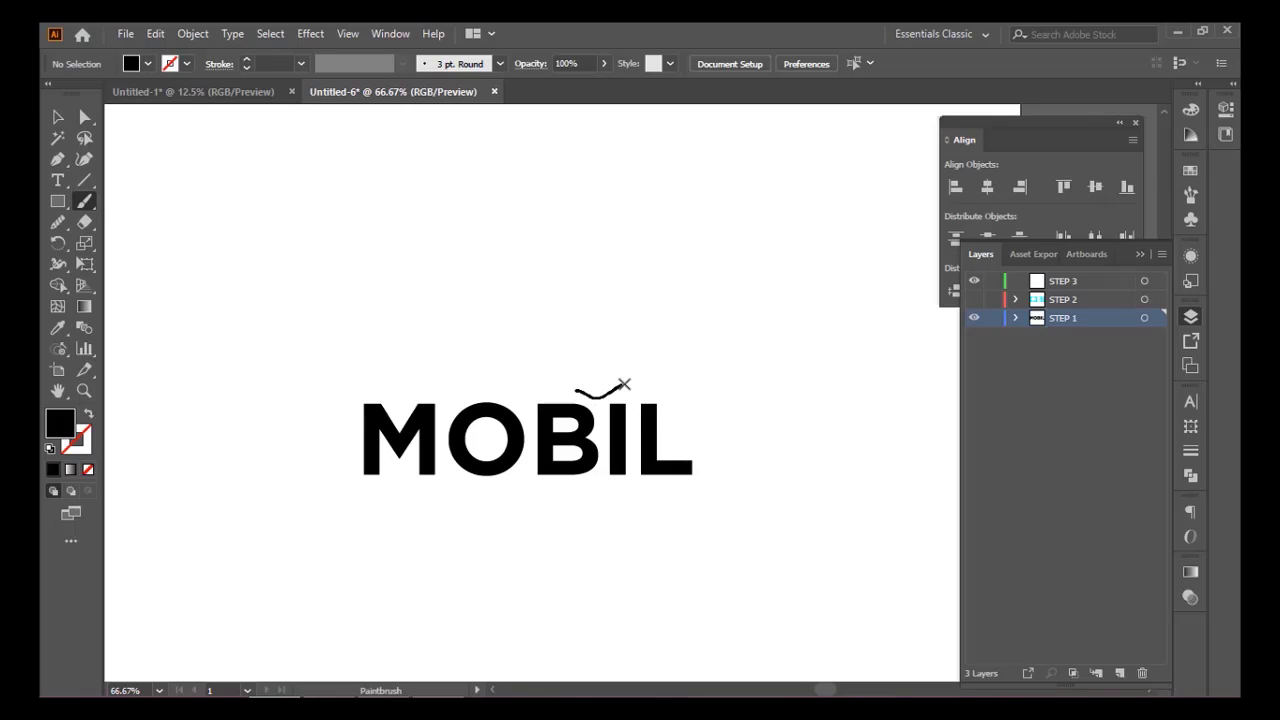
mouse_move(441, 393)
left_mouse_down()
mouse_move(477, 372)
mouse_move(524, 384)
mouse_move(550, 367)
left_mouse_up()
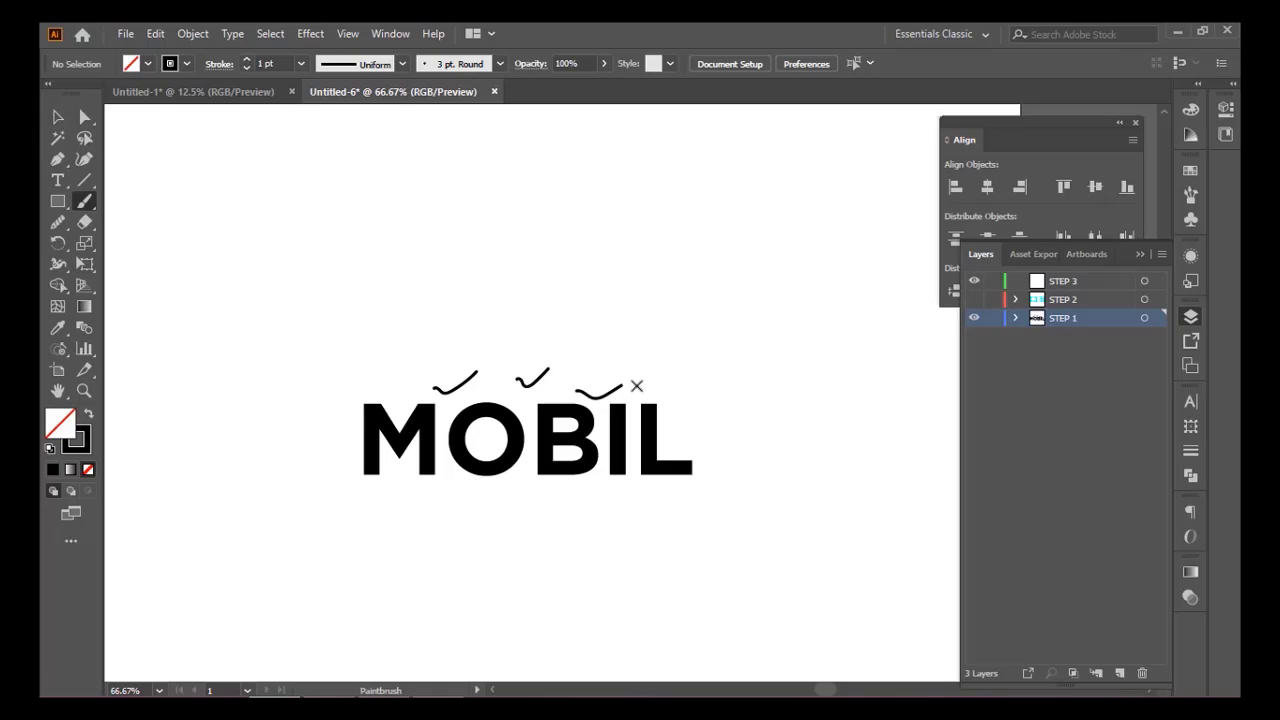
left_click_drag(636, 388, 703, 348)
mouse_move(631, 325)
left_mouse_down()
mouse_move(661, 353)
mouse_move(671, 340)
mouse_move(657, 340)
mouse_move(693, 340)
left_mouse_up()
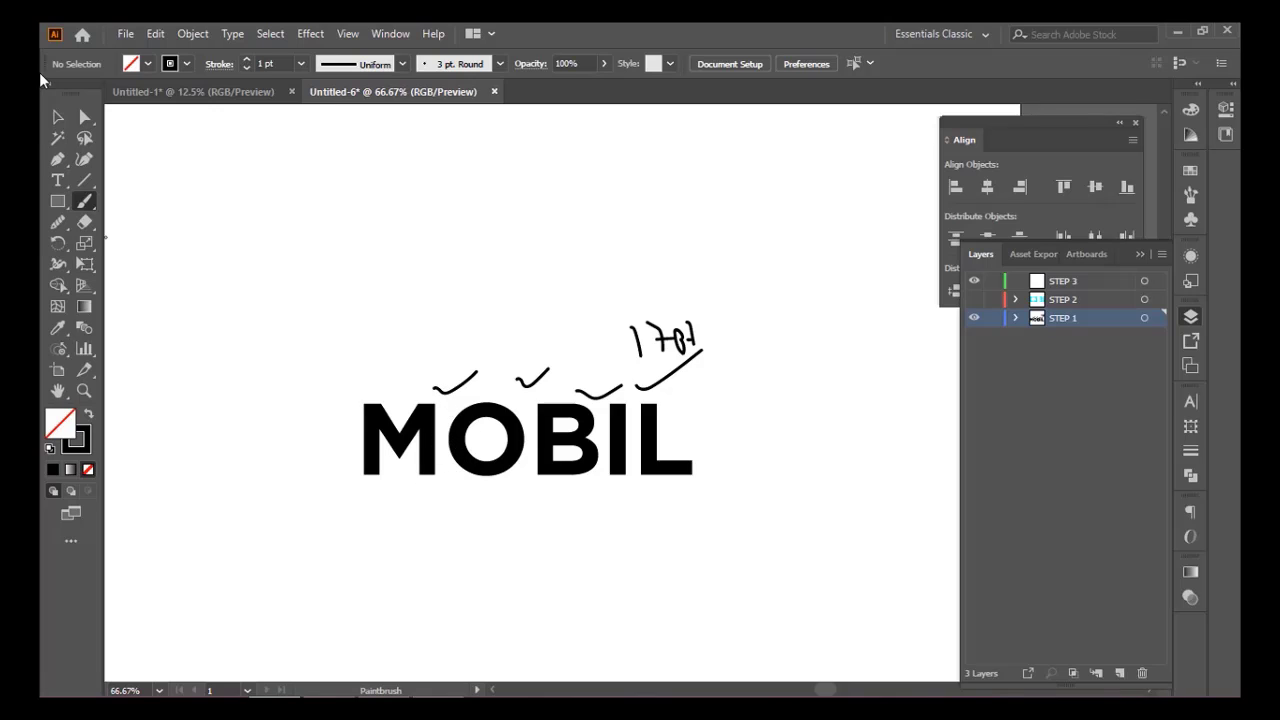
Step: Select all the brush marks above the wordmark and delete them
left_click(58, 117)
left_click_drag(365, 261, 706, 384)
key("Delete")
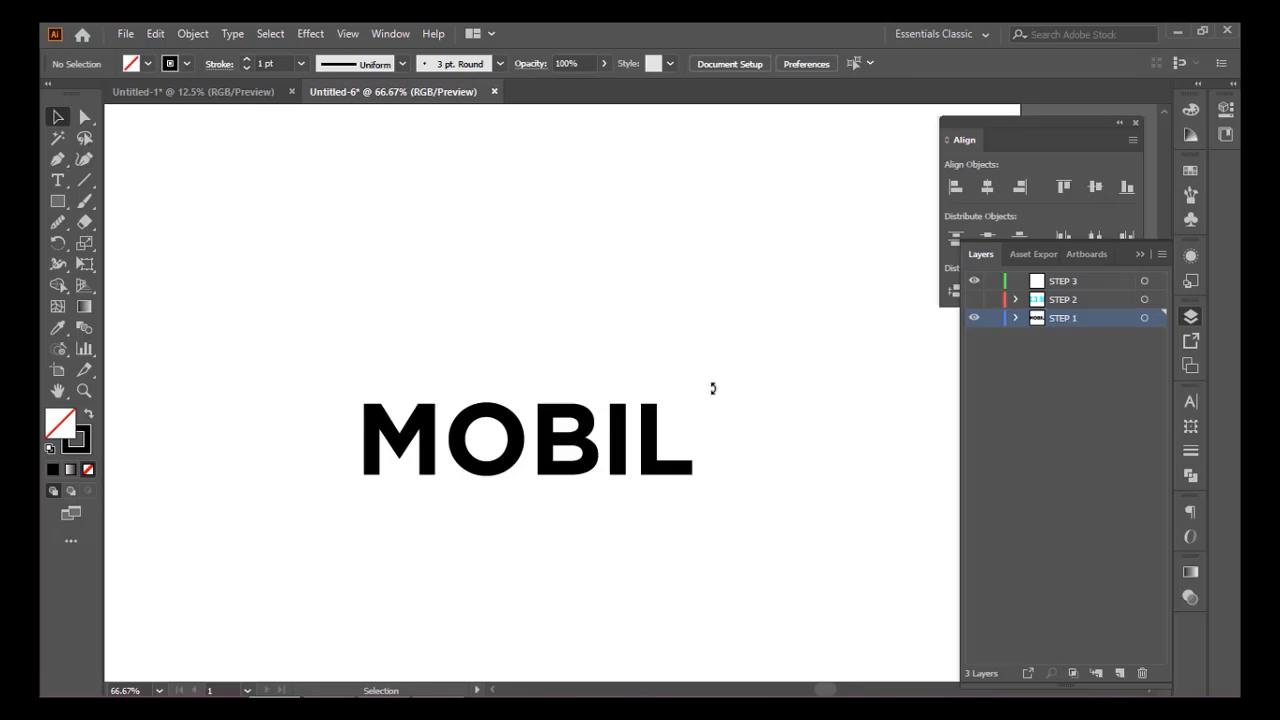
Step: Paint a black wavy line with a downstroke above the wordmark and handwrite the letters Y, V, T and L beside it
scroll(698, 380, "down", 2)
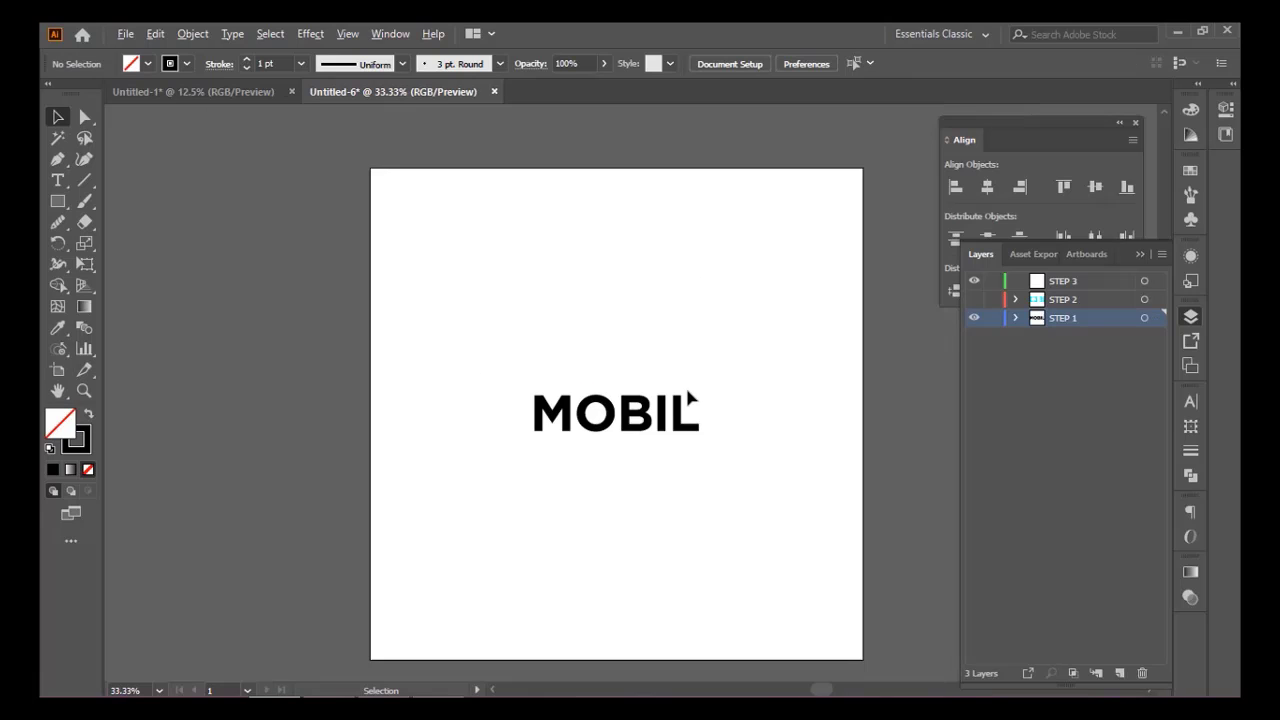
scroll(686, 390, "up", 1)
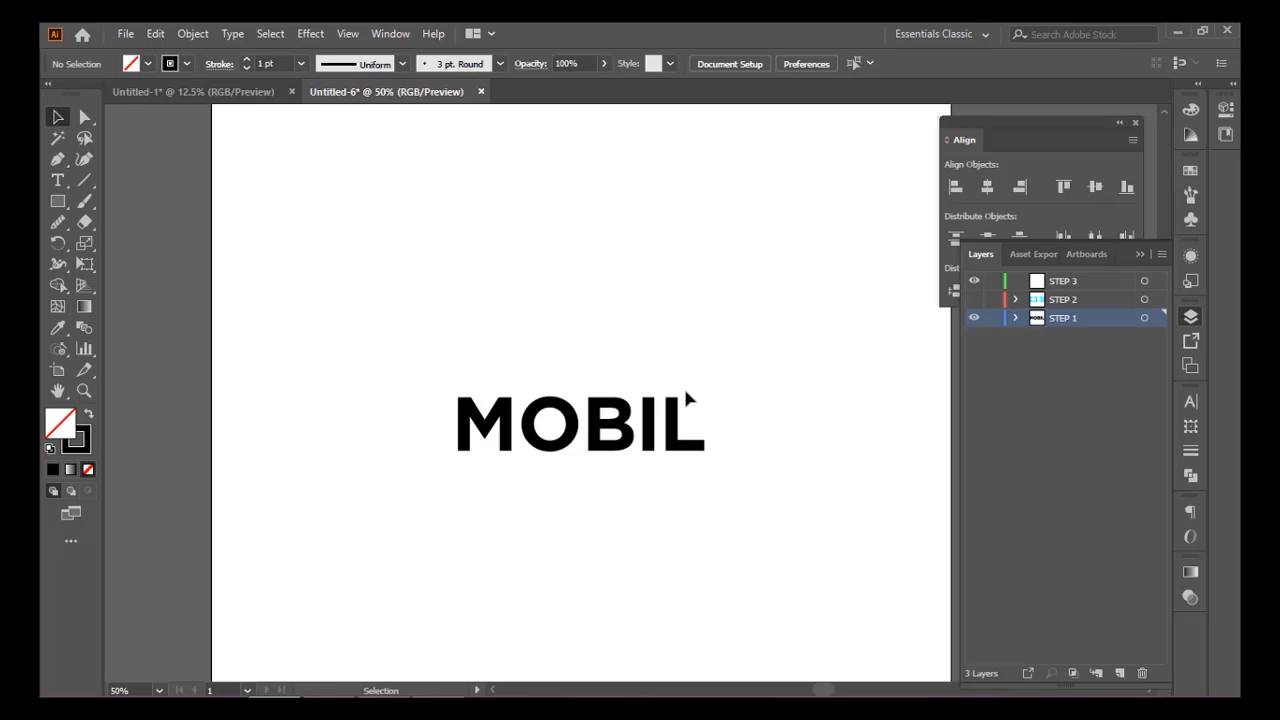
left_click(84, 201)
mouse_move(380, 256)
left_mouse_down()
mouse_move(408, 271)
mouse_move(429, 256)
mouse_move(471, 249)
left_mouse_up()
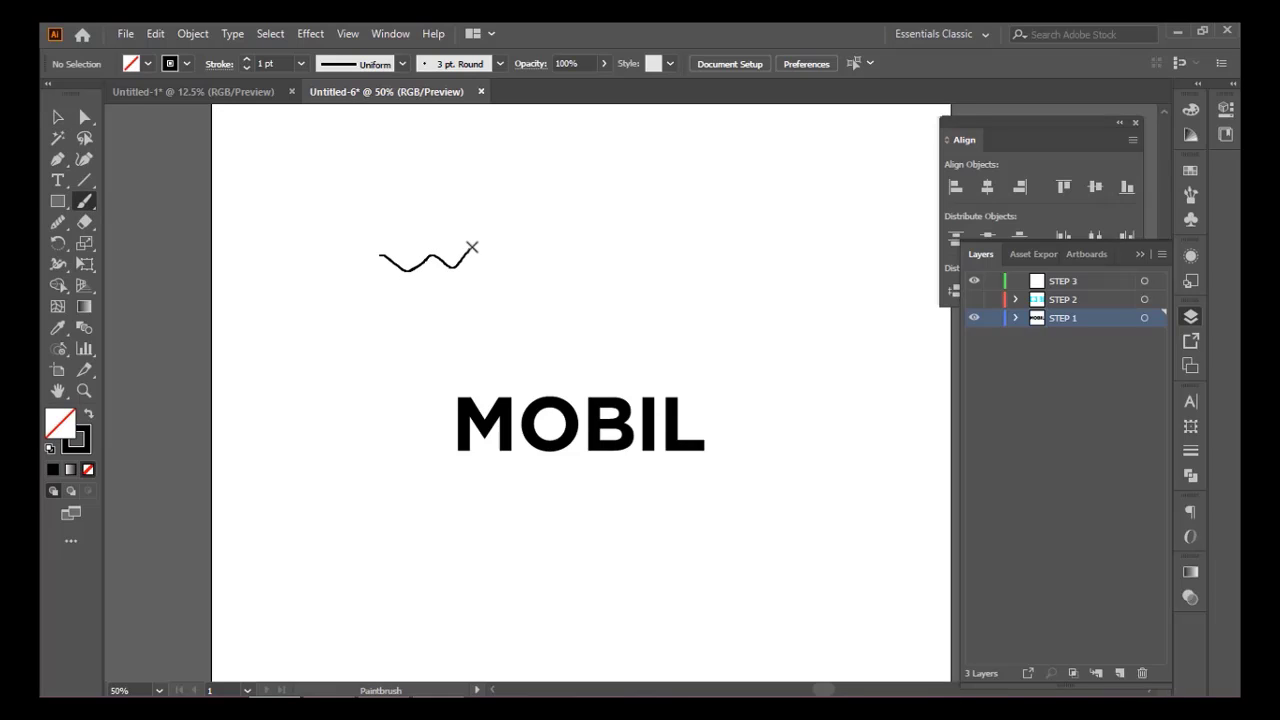
left_click_drag(378, 254, 389, 292)
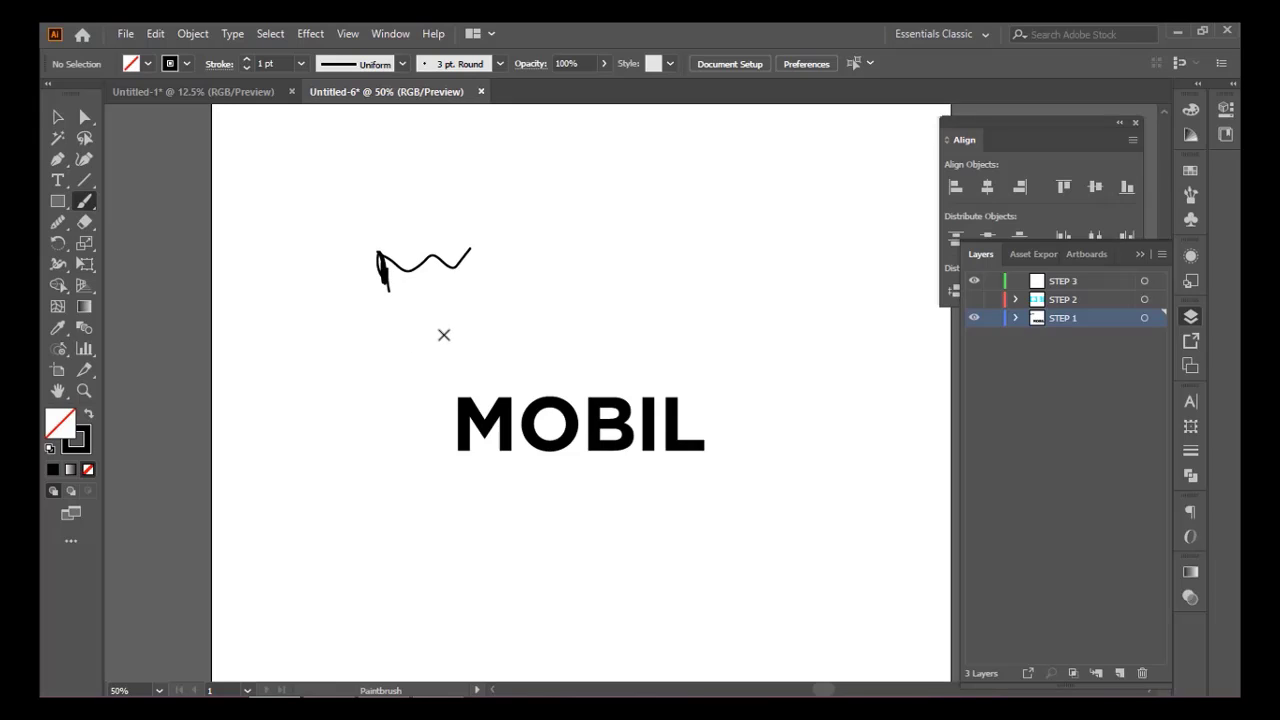
mouse_move(601, 201)
left_mouse_down()
mouse_move(635, 201)
mouse_move(630, 238)
mouse_move(640, 204)
mouse_move(636, 234)
left_mouse_up()
mouse_move(676, 208)
left_mouse_down()
mouse_move(695, 234)
mouse_move(702, 207)
mouse_move(763, 202)
mouse_move(753, 237)
mouse_move(808, 227)
left_mouse_up()
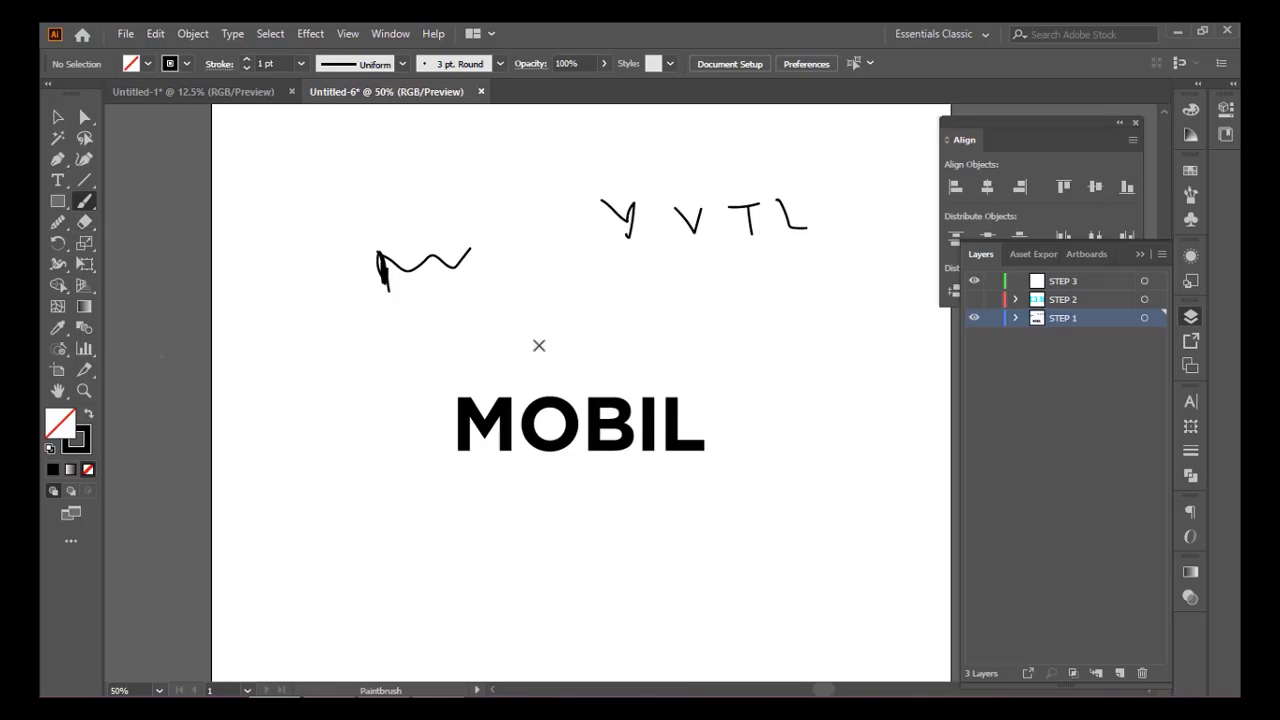
Step: Set the fill colour to green 2fd000 and brush outlines around the open spaces of the handwritten L, T, V and Y
left_click(1190, 112)
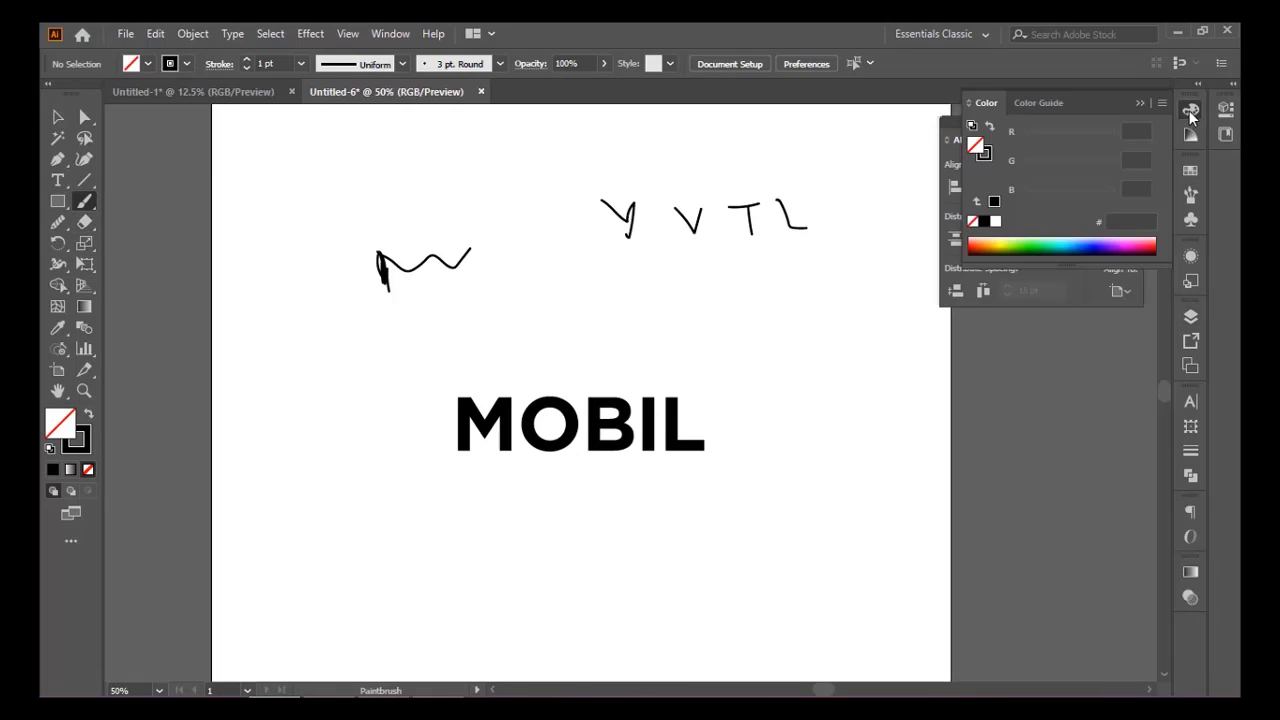
left_click(1016, 243)
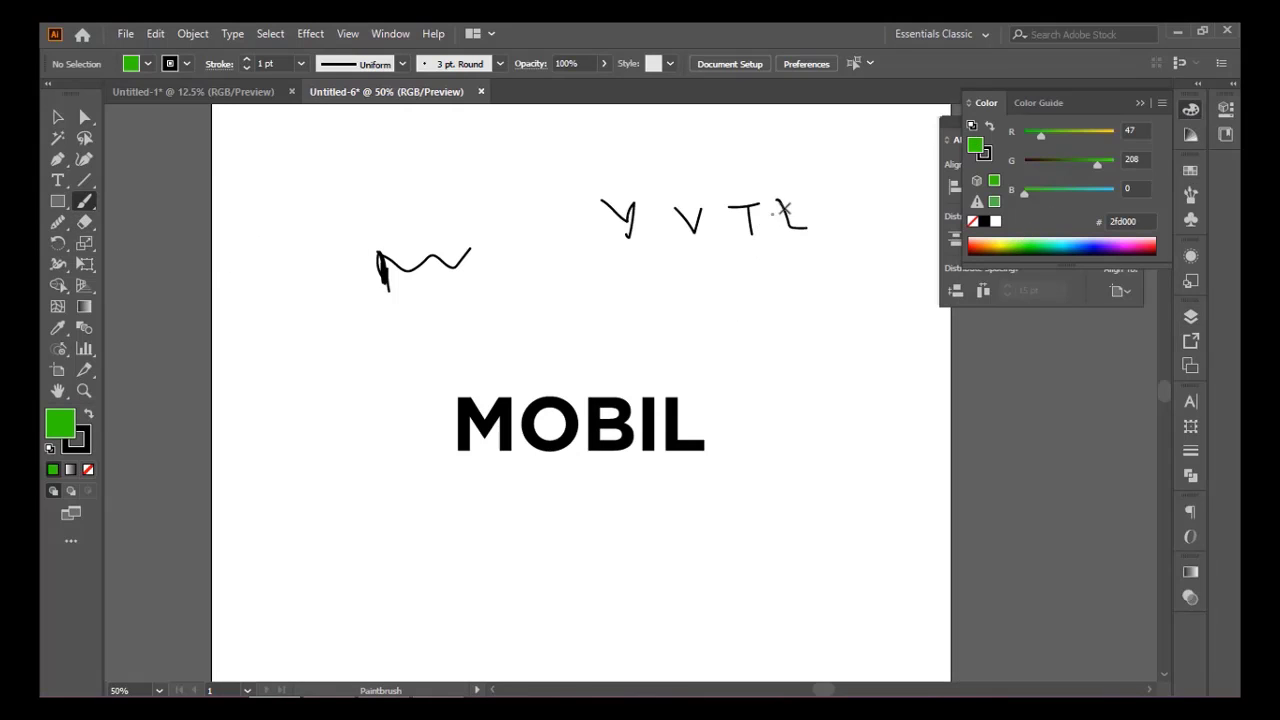
mouse_move(786, 200)
left_mouse_down()
mouse_move(812, 200)
mouse_move(816, 228)
mouse_move(784, 202)
mouse_move(809, 225)
left_mouse_up()
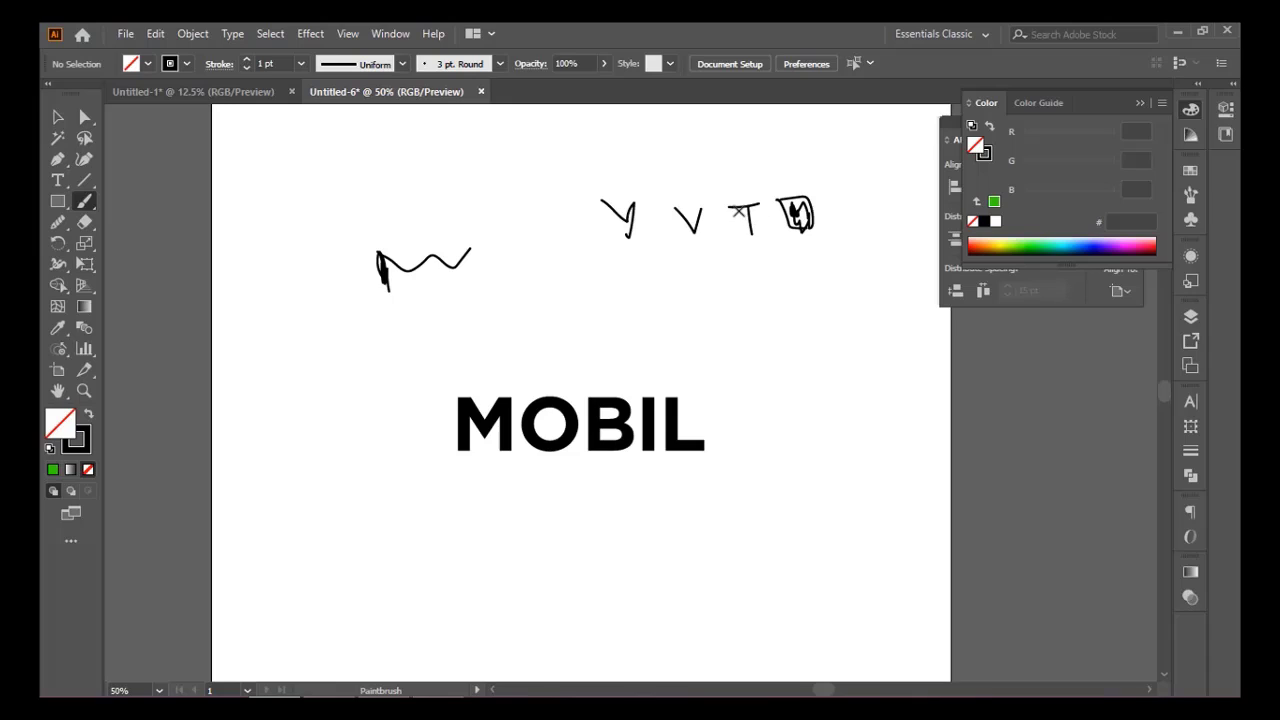
mouse_move(730, 207)
left_mouse_down()
mouse_move(739, 239)
mouse_move(746, 205)
mouse_move(714, 234)
mouse_move(696, 232)
left_mouse_up()
left_click_drag(597, 202, 632, 237)
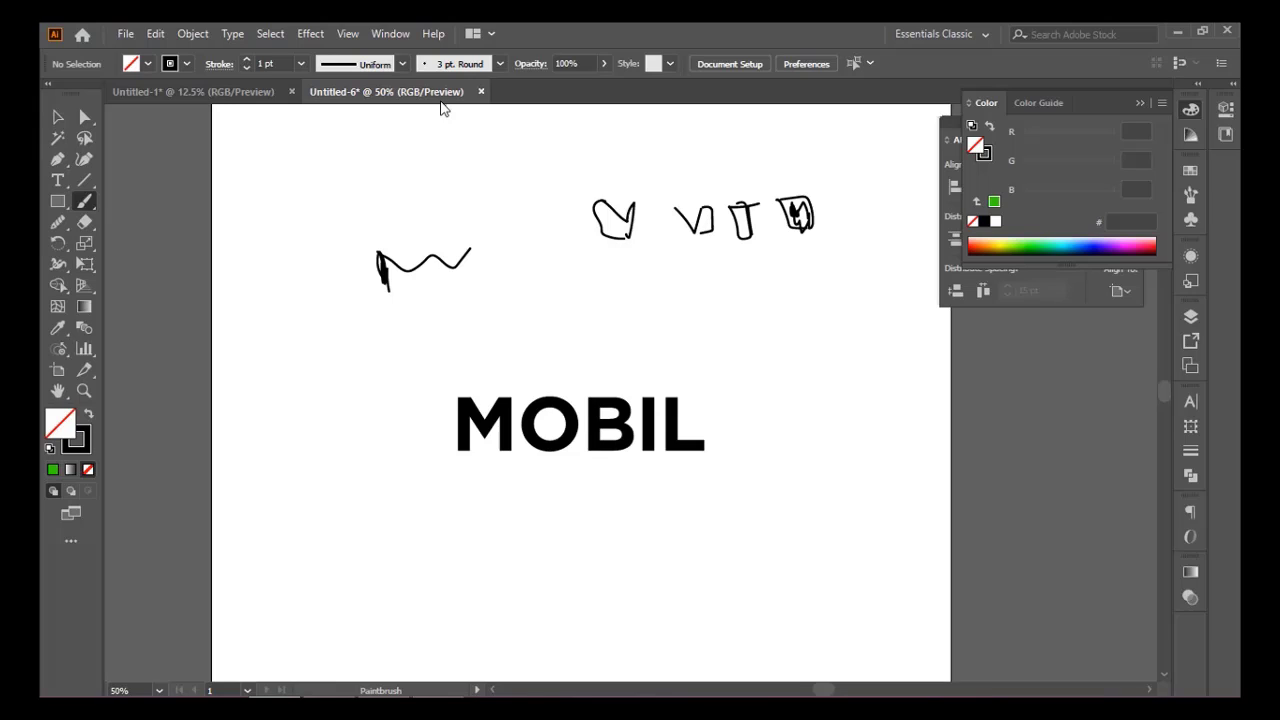
Step: Select the wavy line and all handwritten letters above the wordmark and delete them
left_click(57, 117)
left_click(57, 117)
left_click_drag(263, 160, 841, 297)
key("Delete")
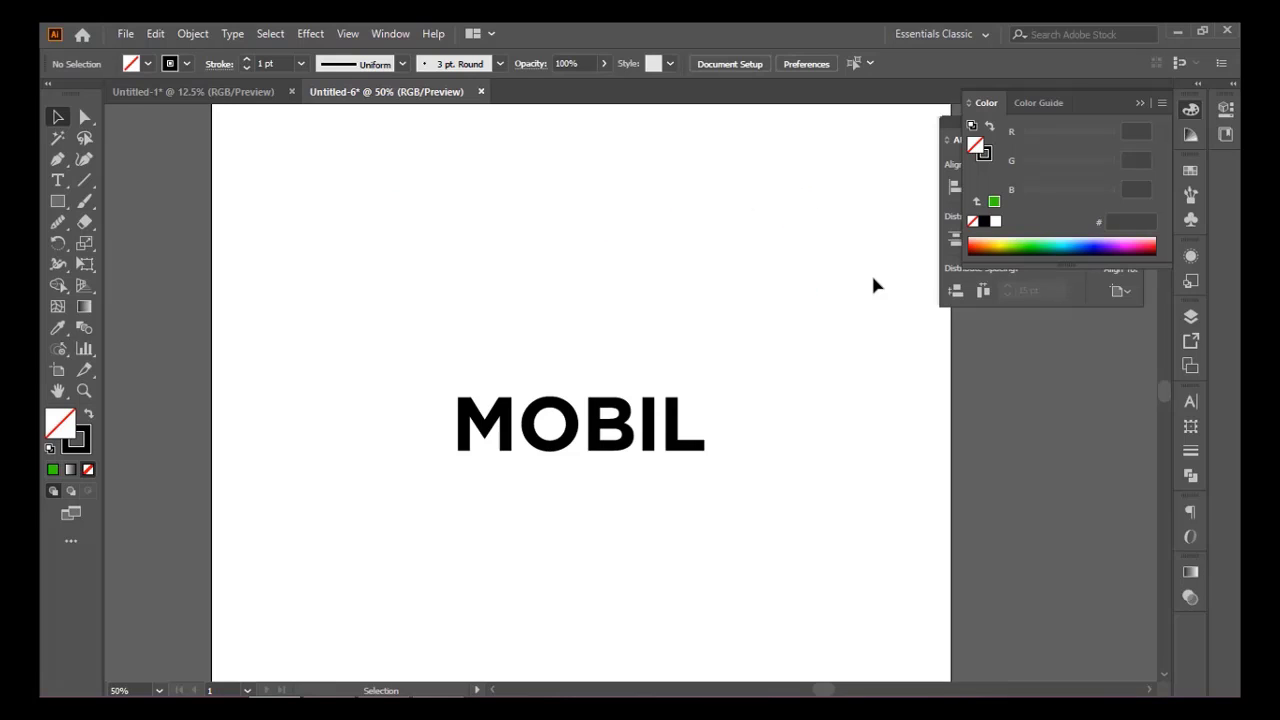
Step: Add a letter W as Gotham Bold 111 pt text above the wordmark
left_click(57, 180)
left_click(490, 248)
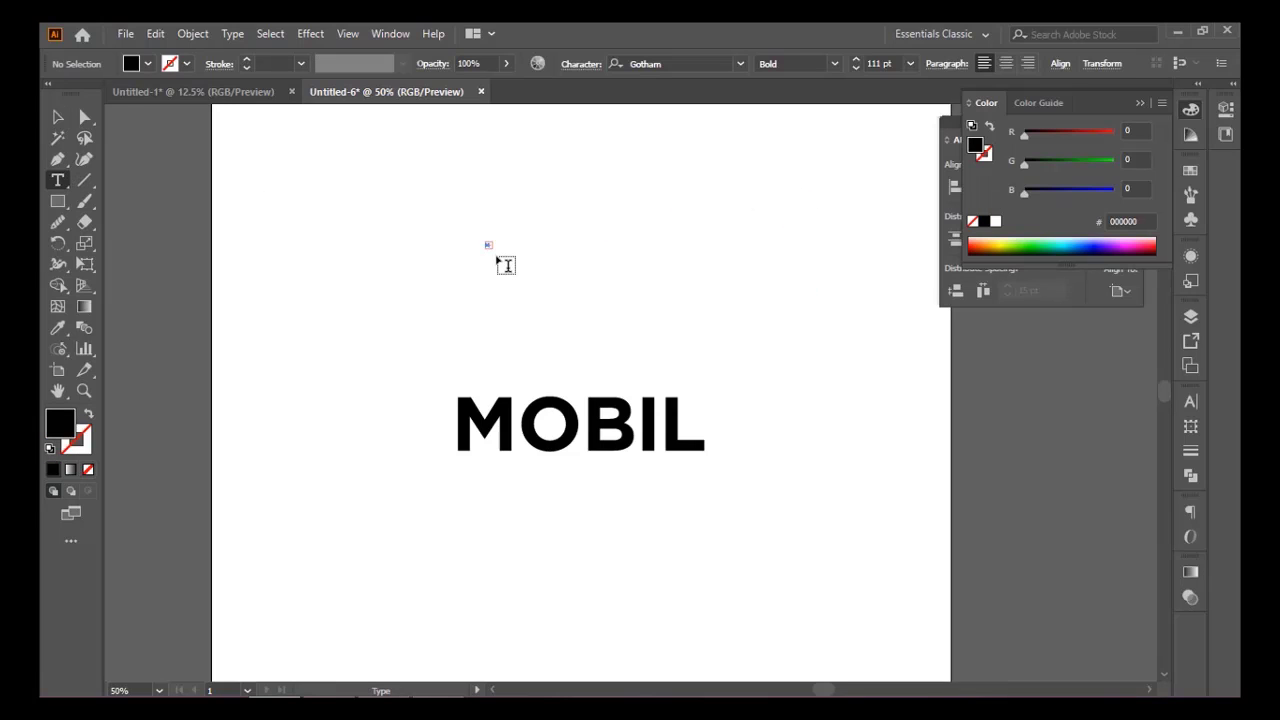
key("Escape")
left_click(513, 258)
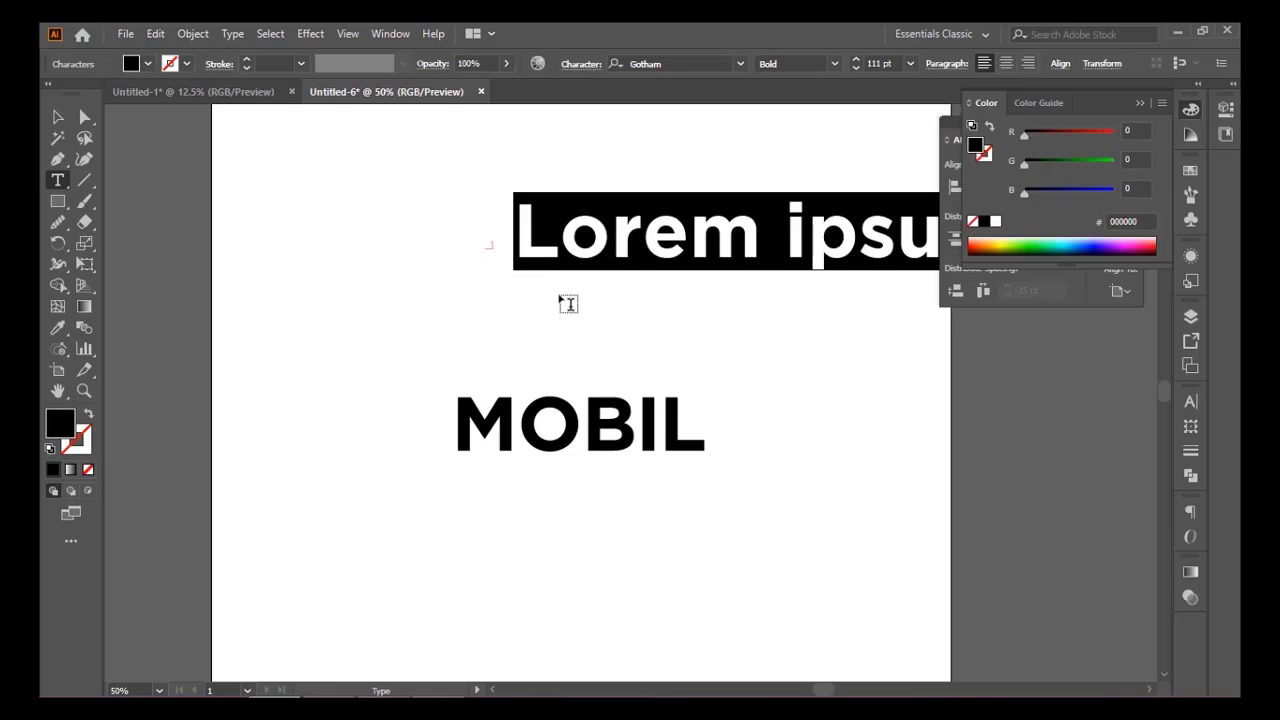
type("W")
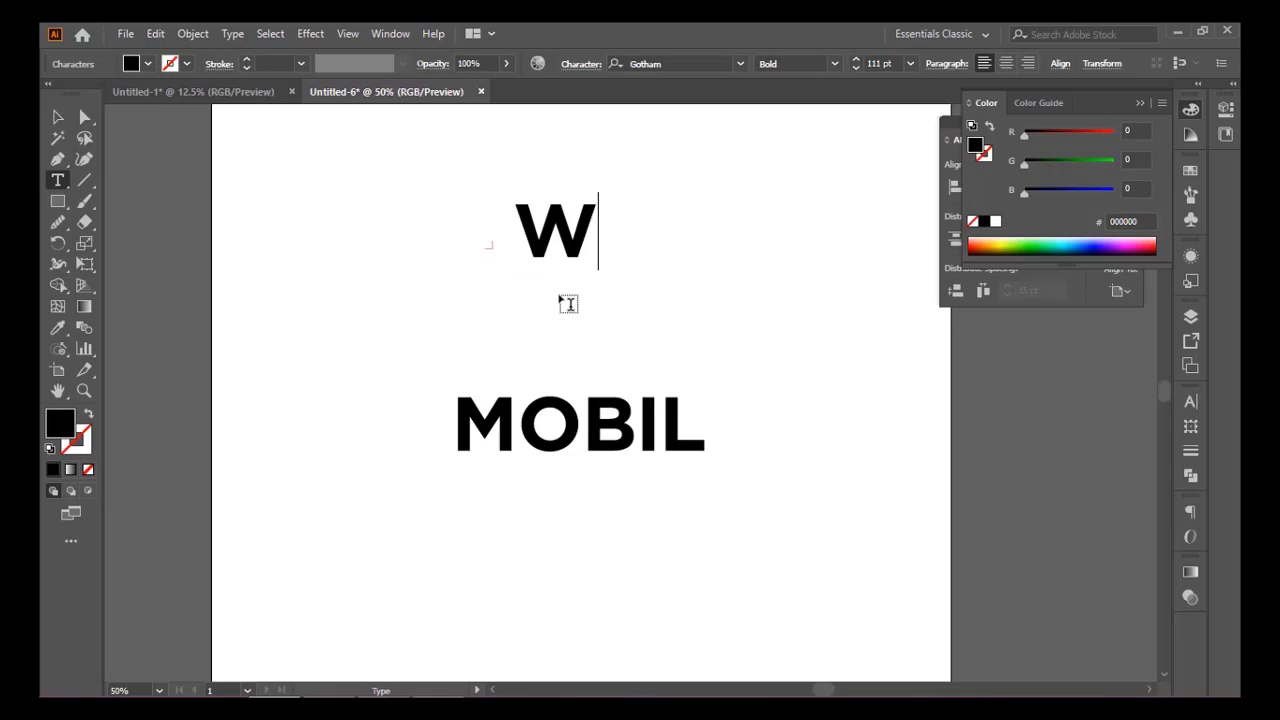
Step: Convert the letter W above the wordmark to outlines and deselect it
left_click(57, 117)
right_click(566, 217)
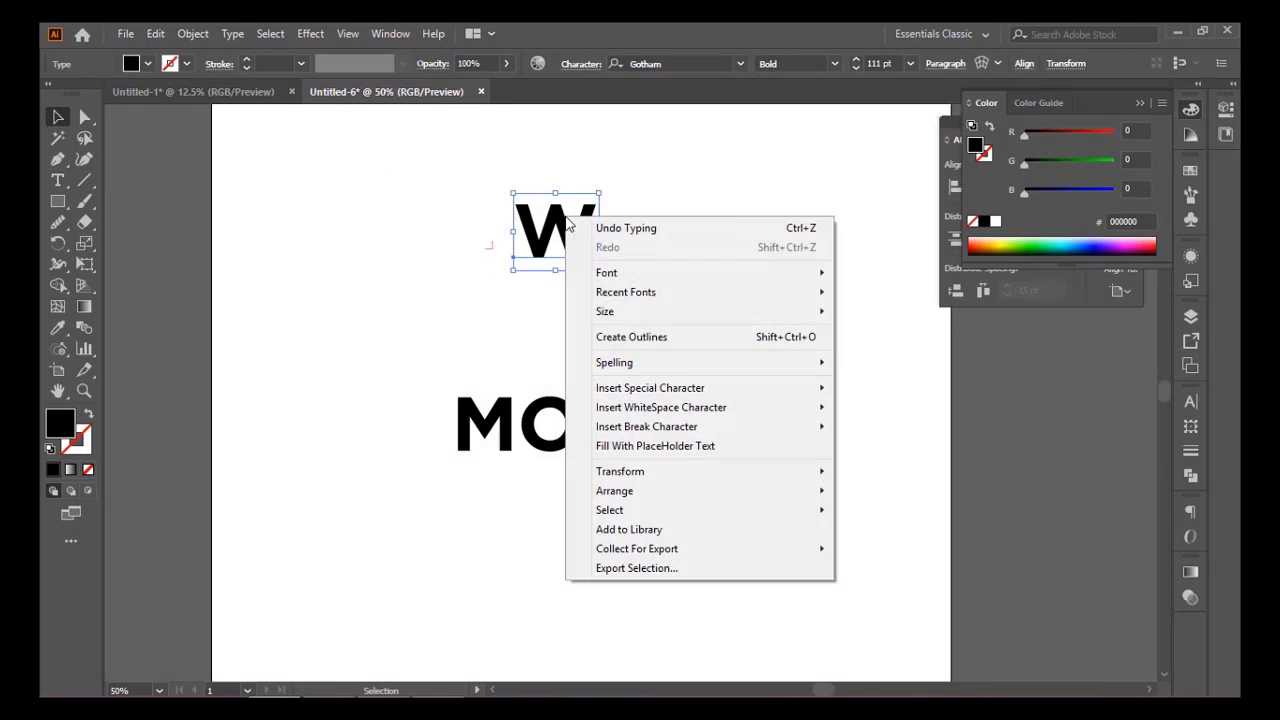
left_click(657, 345)
scroll(617, 249, "up", 2, "alt")
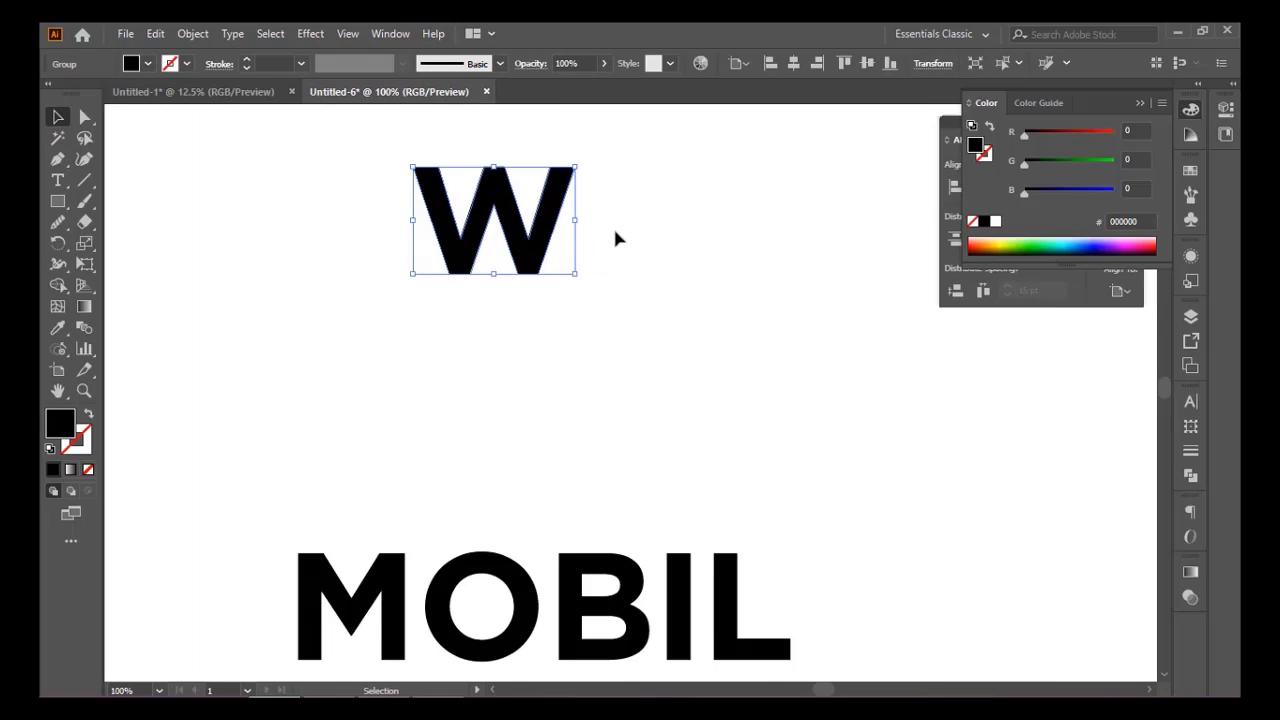
left_click_drag(614, 237, 581, 265)
left_click(579, 262)
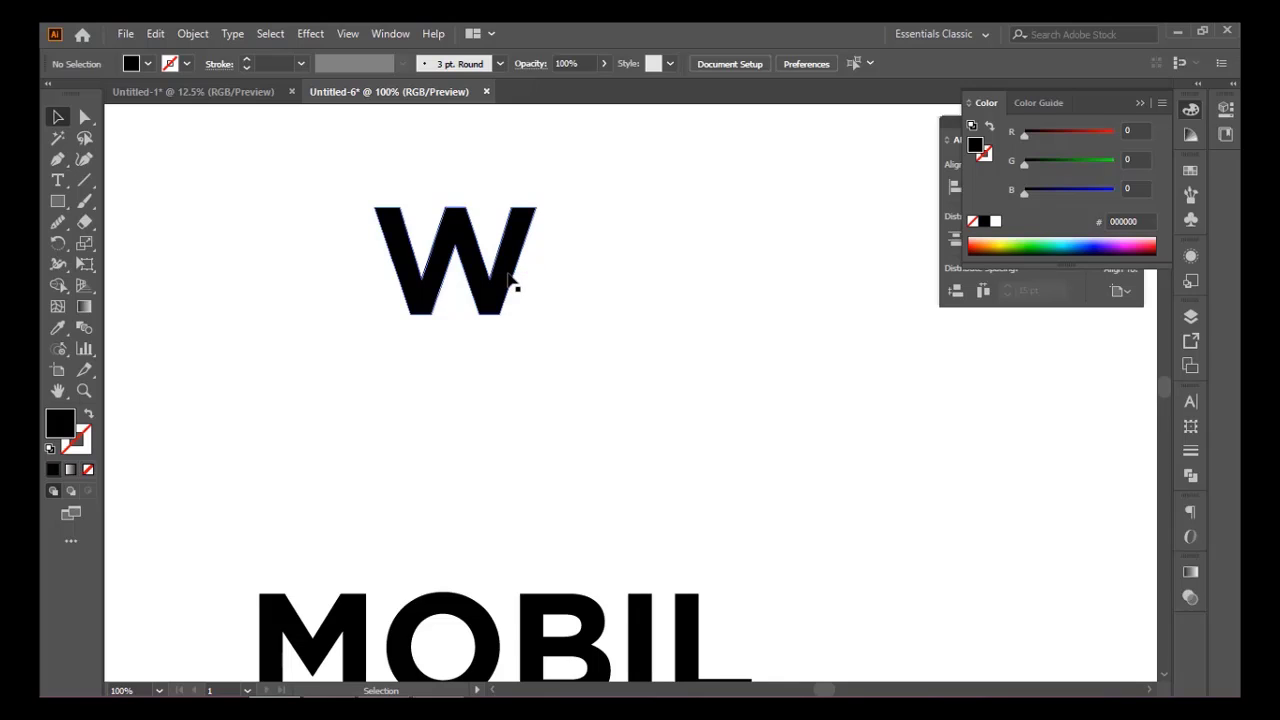
Step: Choose turquoise 17ffba for the Paintbrush, trace the space beside the W's slanted side, and undo that trace
left_click(84, 201)
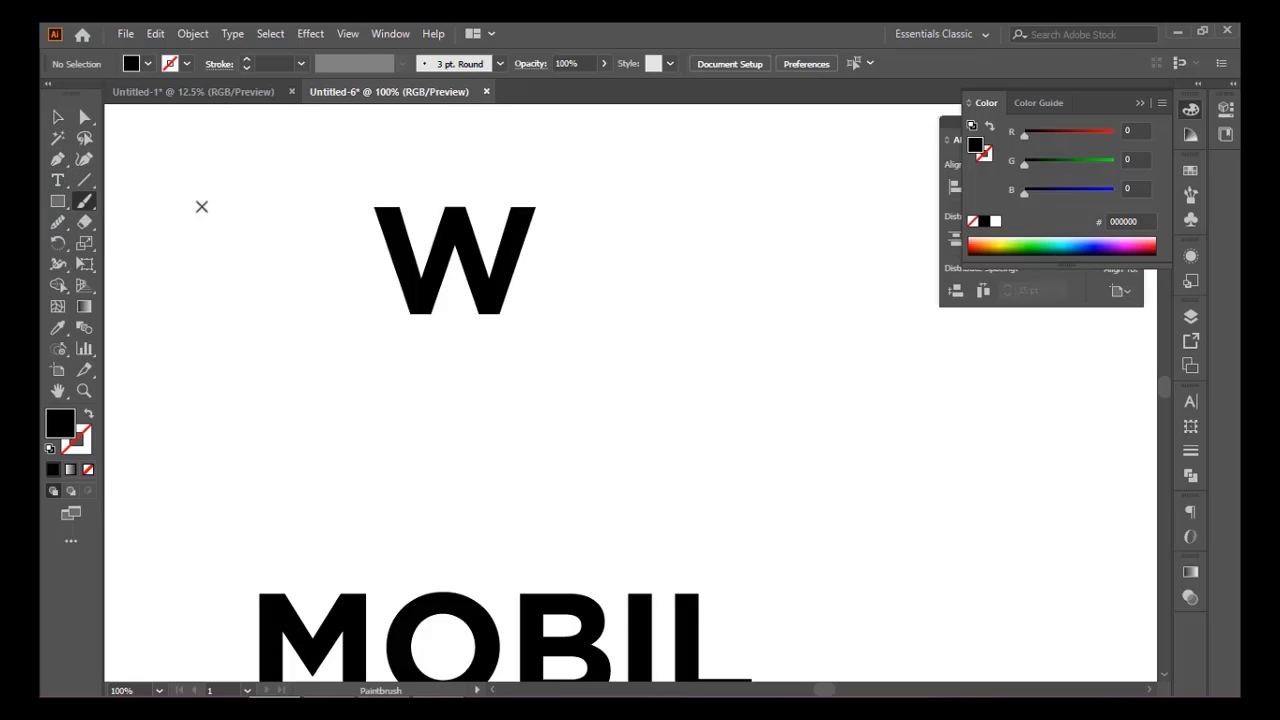
left_click(1054, 242)
mouse_move(537, 206)
left_mouse_down()
mouse_move(503, 309)
mouse_move(564, 307)
mouse_move(560, 203)
mouse_move(538, 204)
mouse_move(535, 228)
left_mouse_up()
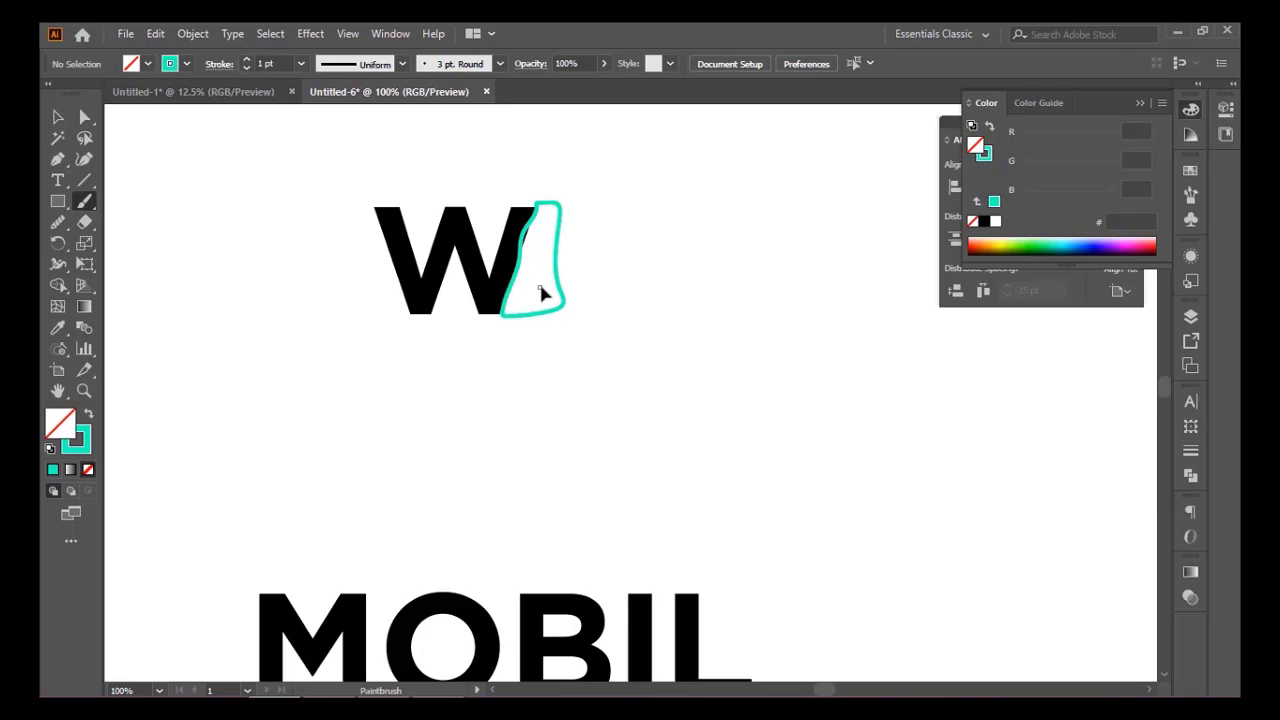
key("ctrl+z")
key("ctrl+z")
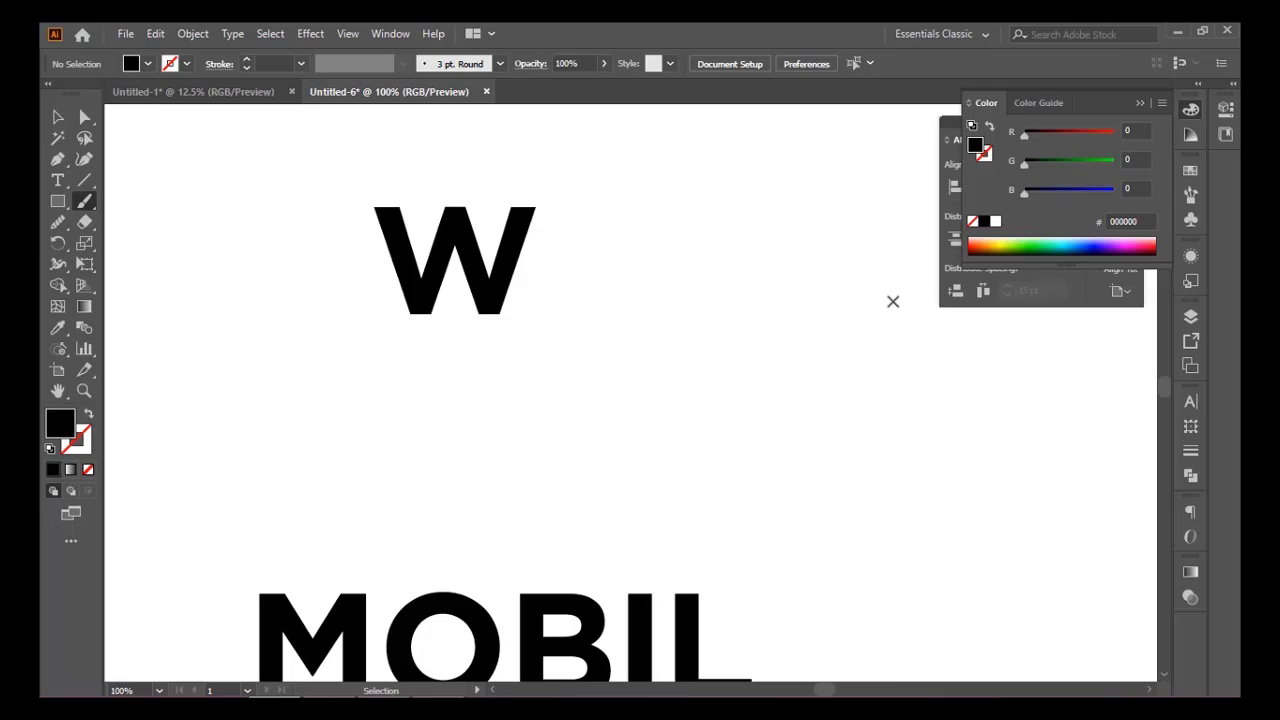
key("ctrl+shift+z")
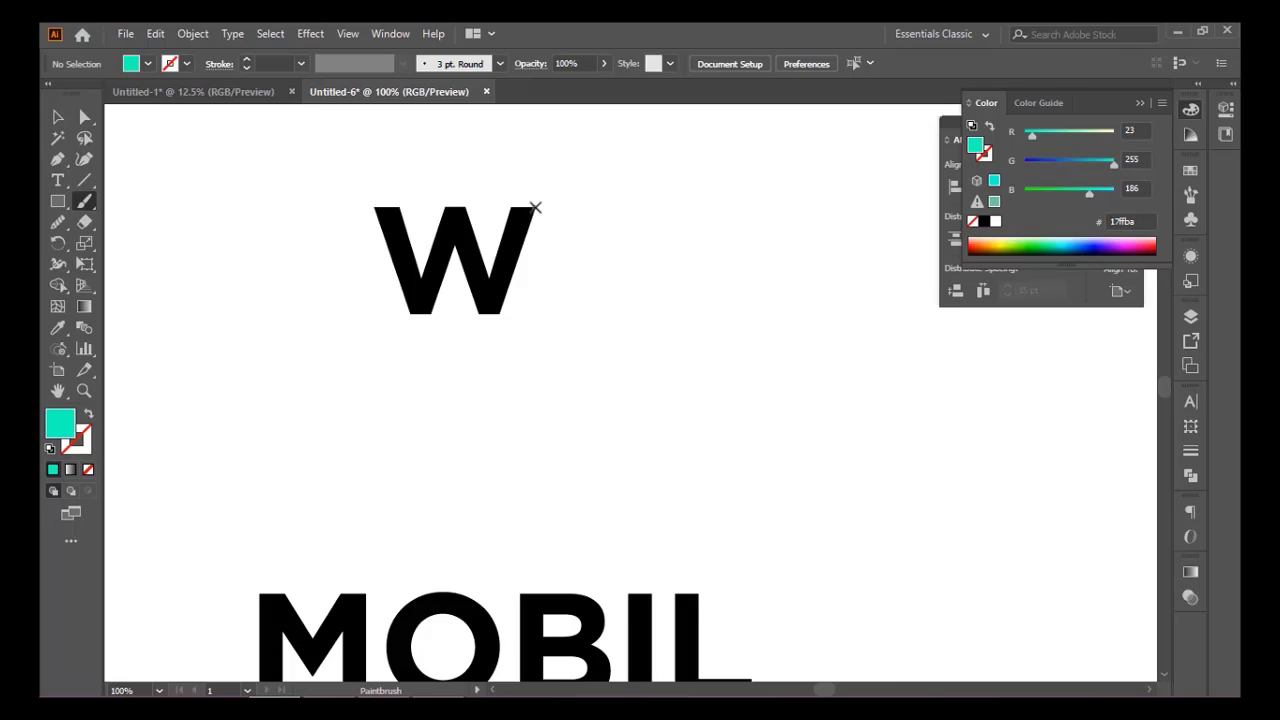
Step: Paint turquoise outlines of the triangular gap beside the W and an adjoining upright rectangle, going over their shared edge
mouse_move(535, 207)
left_mouse_down()
mouse_move(534, 304)
mouse_move(515, 314)
left_mouse_up()
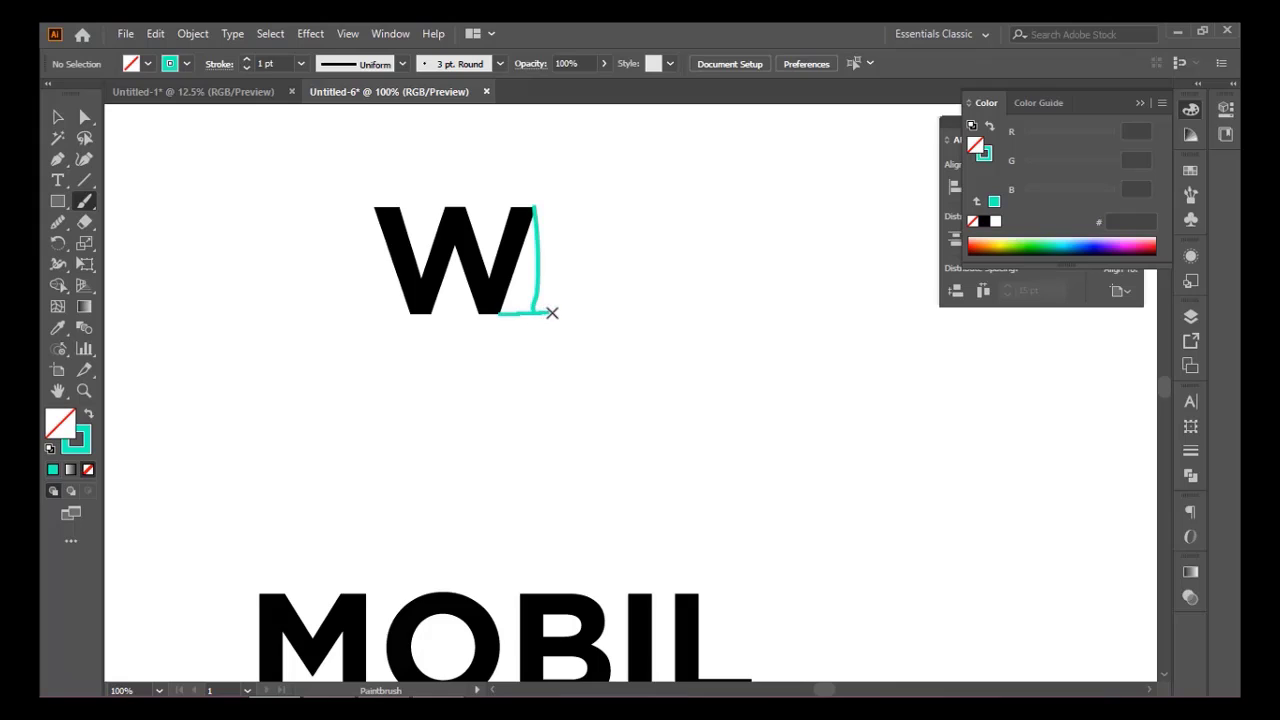
mouse_move(541, 207)
left_mouse_down()
mouse_move(571, 209)
mouse_move(568, 314)
left_mouse_up()
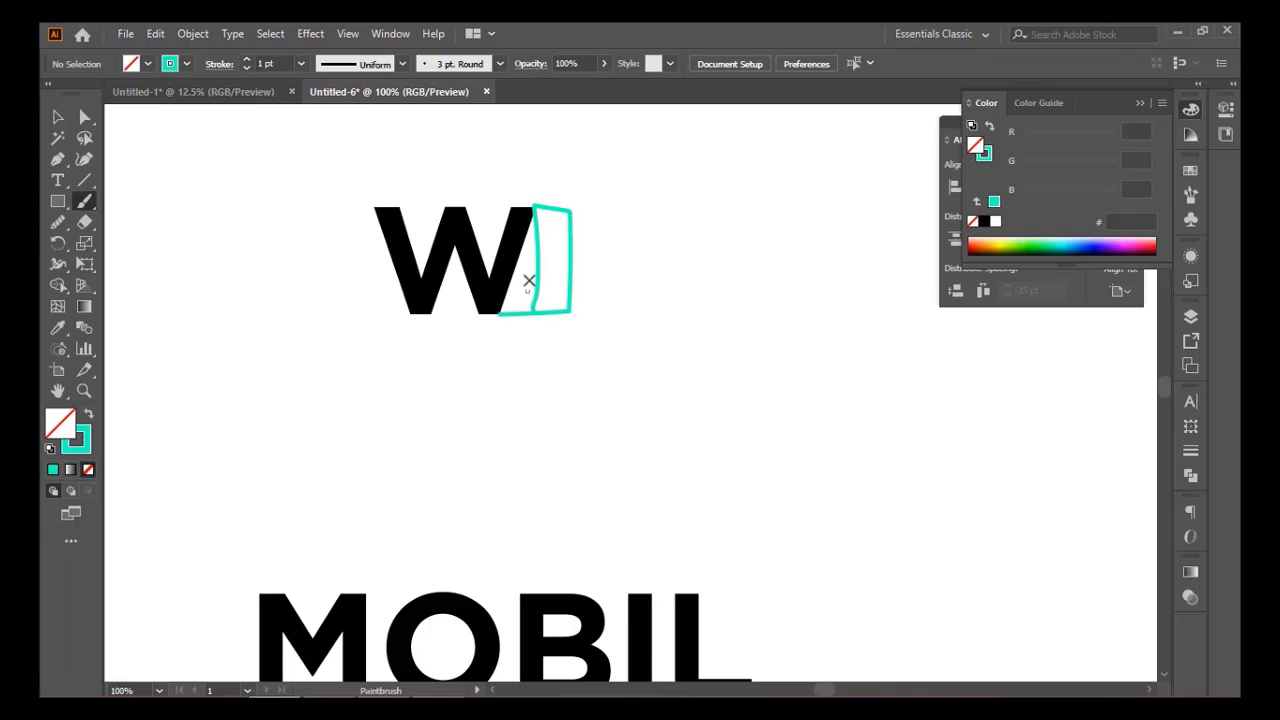
left_click_drag(532, 225, 530, 297)
scroll(534, 257, "down", 2)
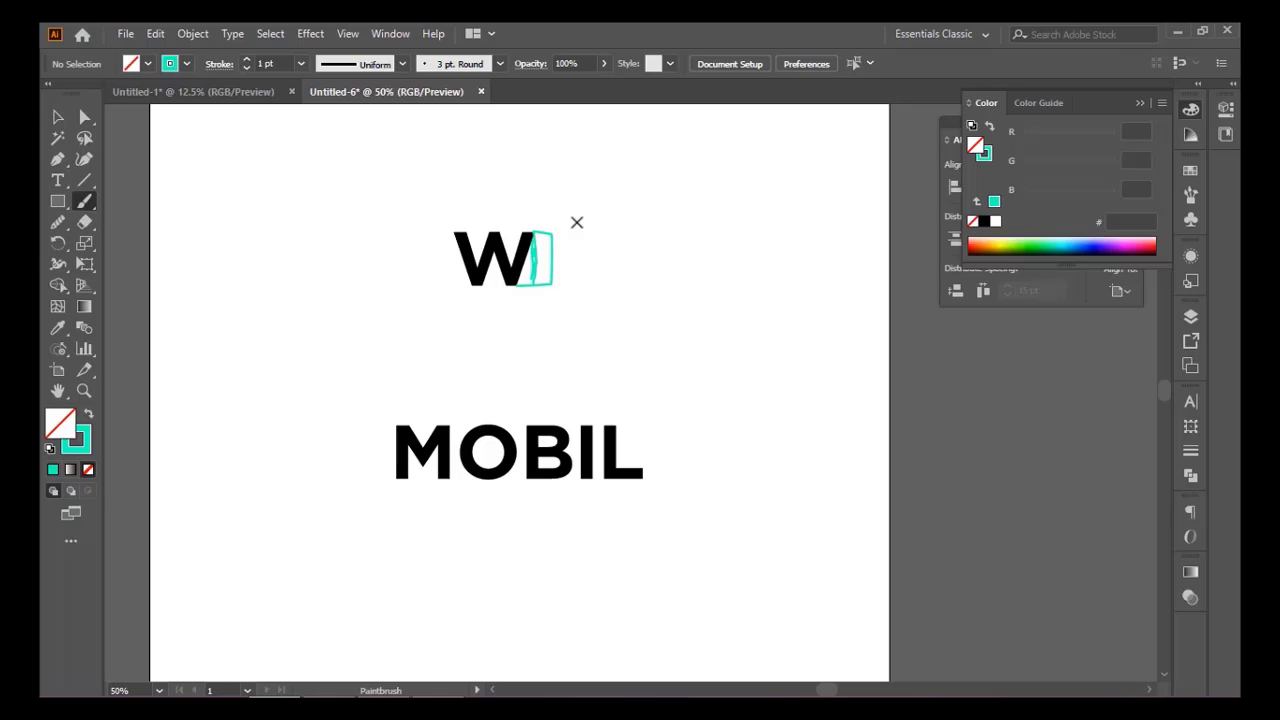
scroll(576, 222, "up", 1)
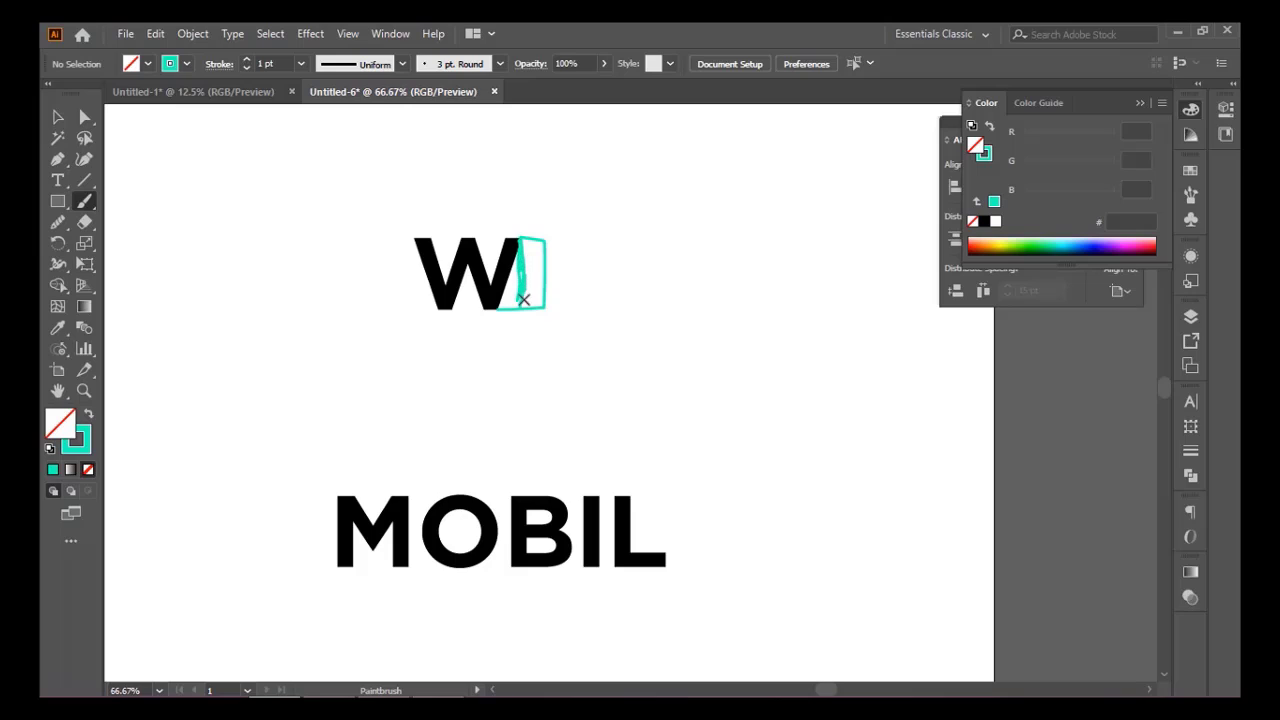
mouse_move(535, 305)
left_mouse_down()
mouse_move(546, 242)
mouse_move(524, 241)
left_mouse_up()
Step: Select the outlined W together with its turquoise brush marks and delete them
left_click(57, 117)
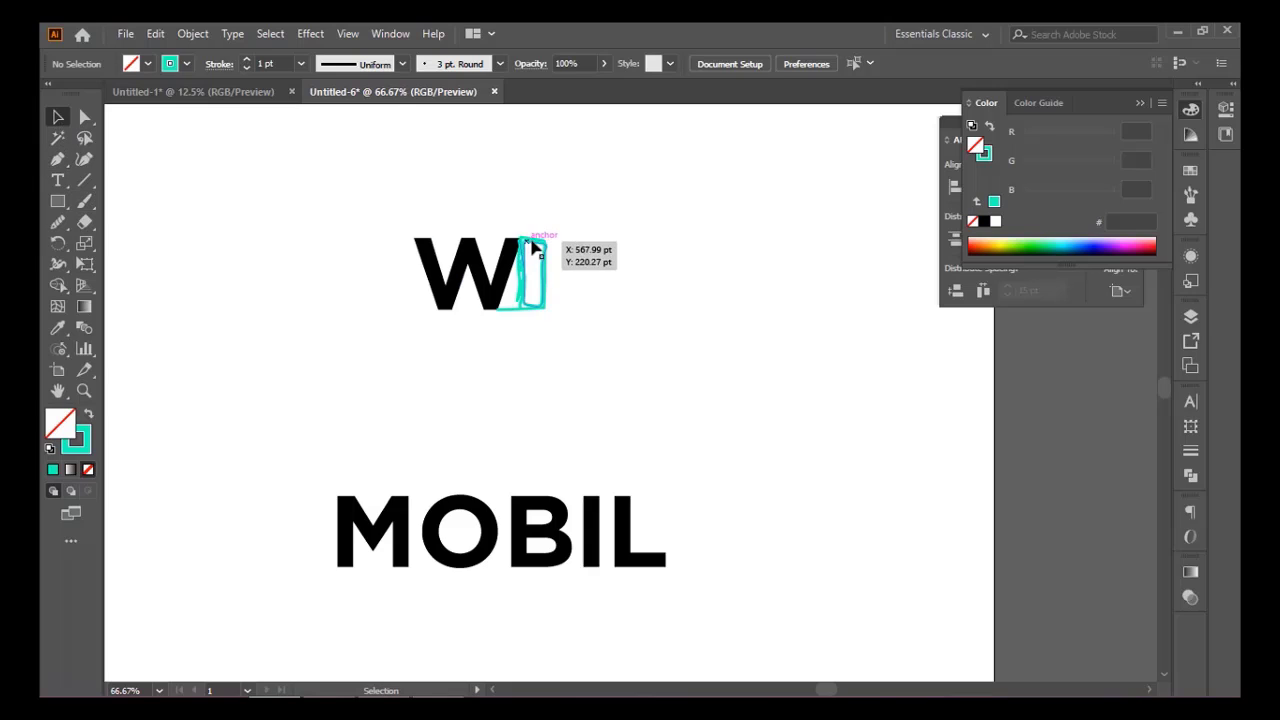
left_click_drag(354, 196, 618, 317)
key("Delete")
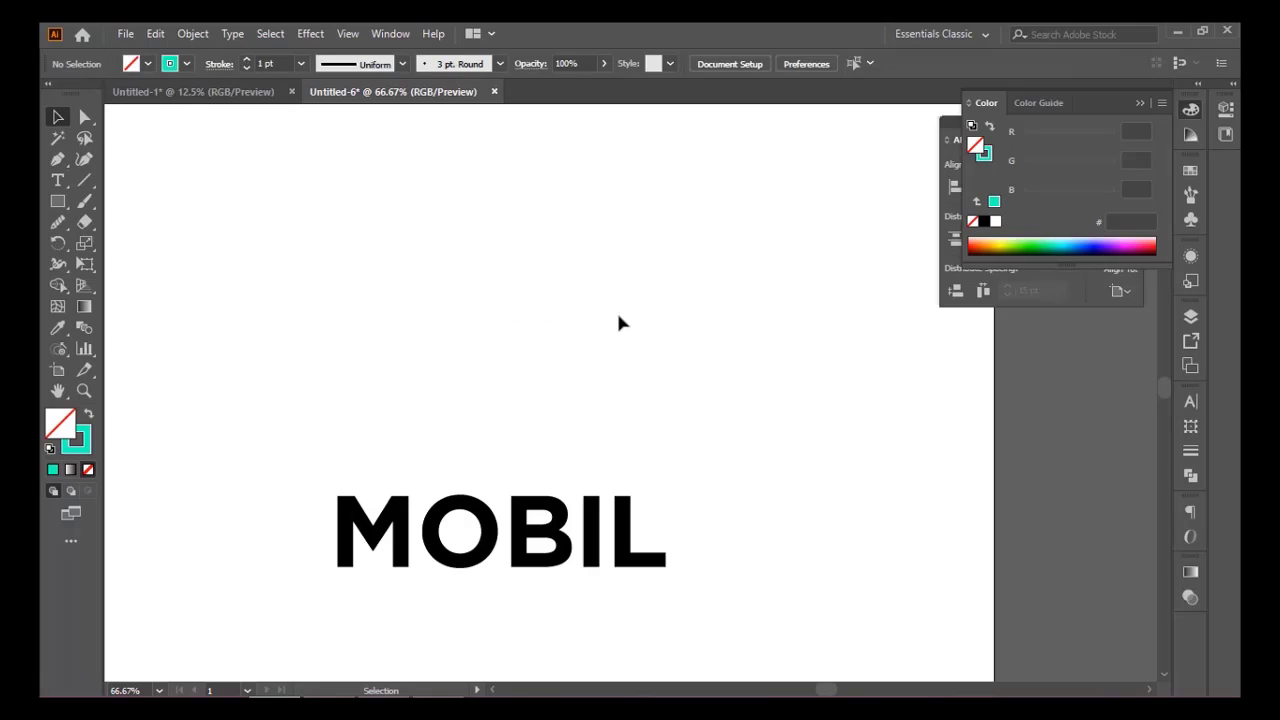
Step: Paint brush marks above the M–O and I–L pairs of the wordmark and undo them
scroll(617, 322, "down", 1)
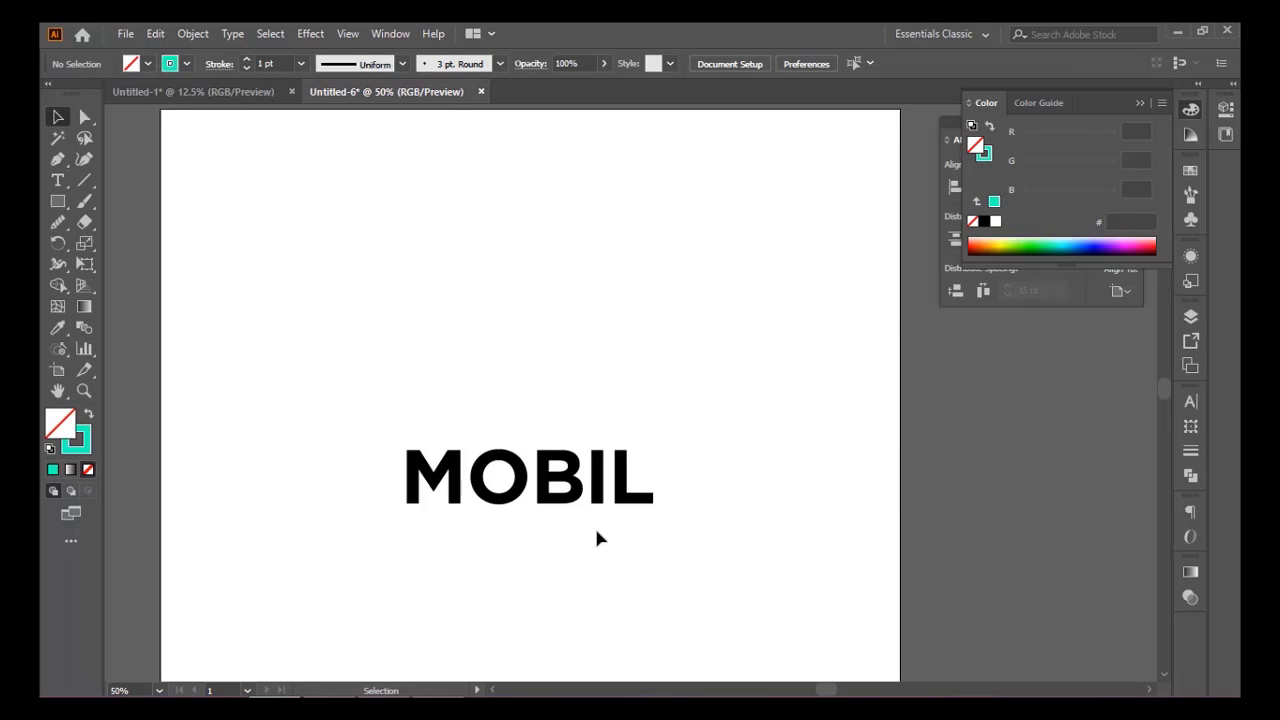
scroll(596, 538, "down", 1)
scroll(547, 557, "up", 1)
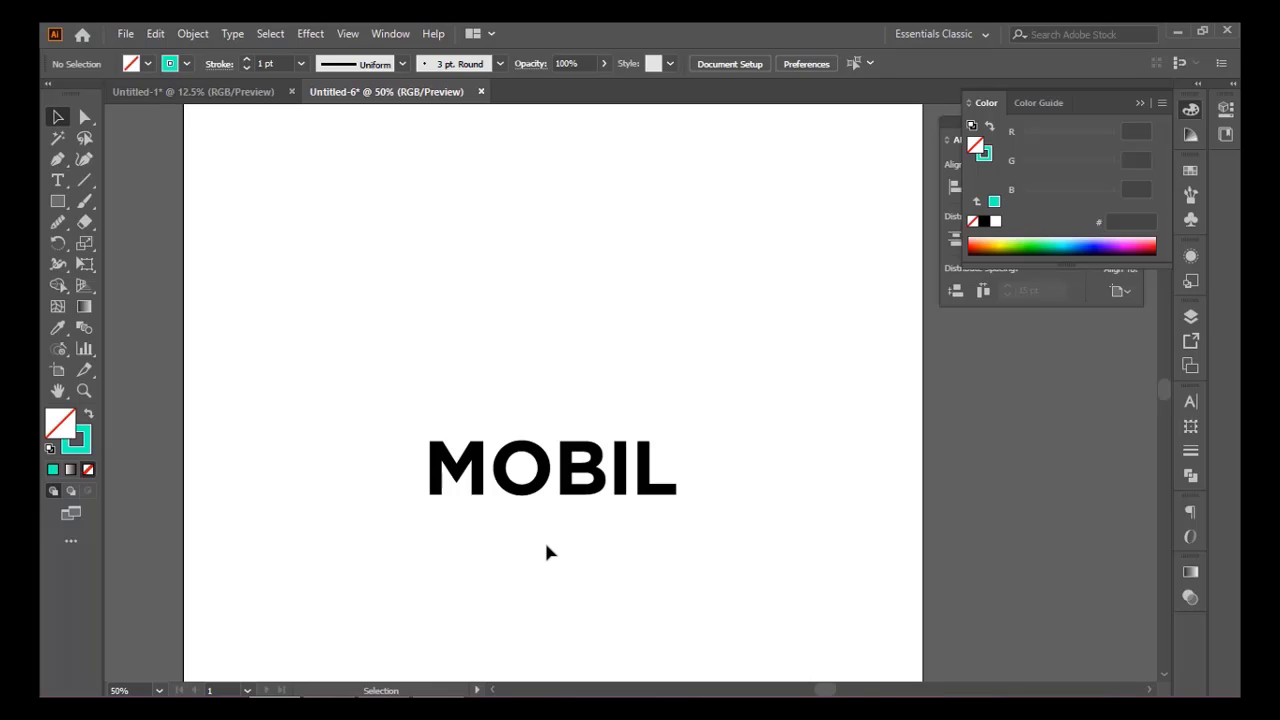
left_click(84, 201)
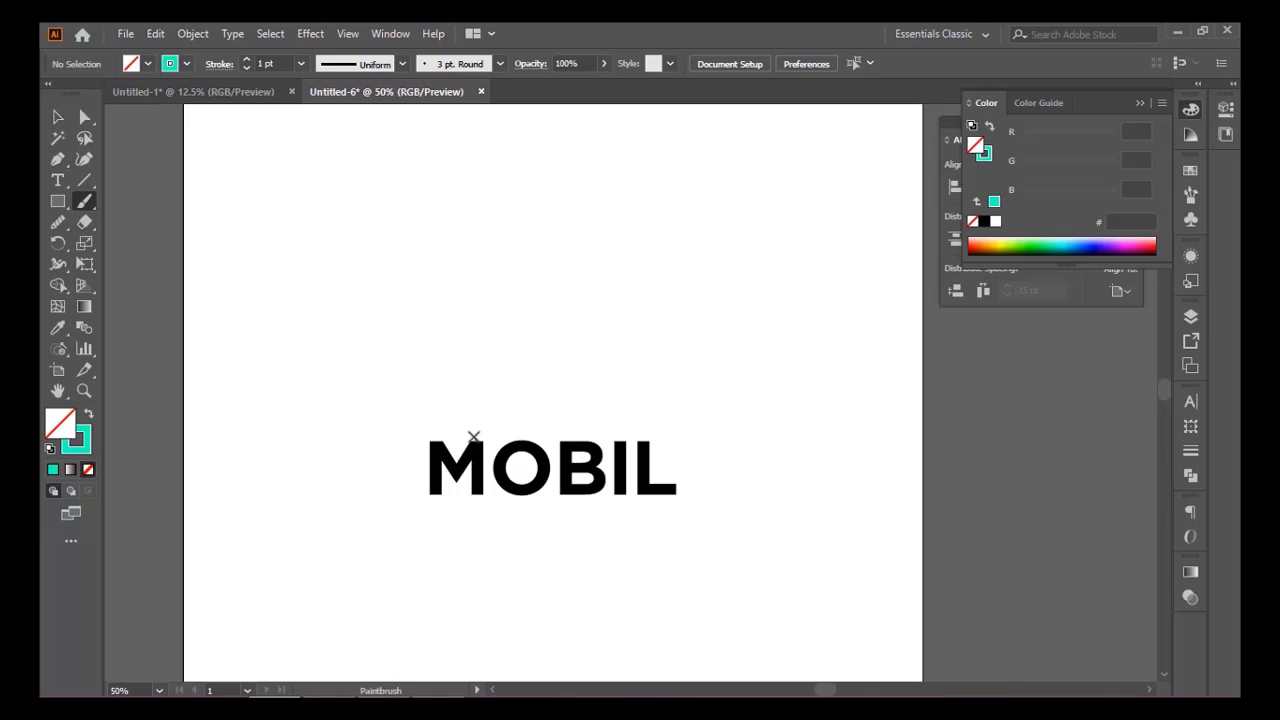
left_click_drag(473, 436, 530, 427)
left_click_drag(611, 432, 666, 432)
key("ctrl+z")
Step: Add a letter E as Gotham Bold 111 pt text above the wordmark
left_click(57, 180)
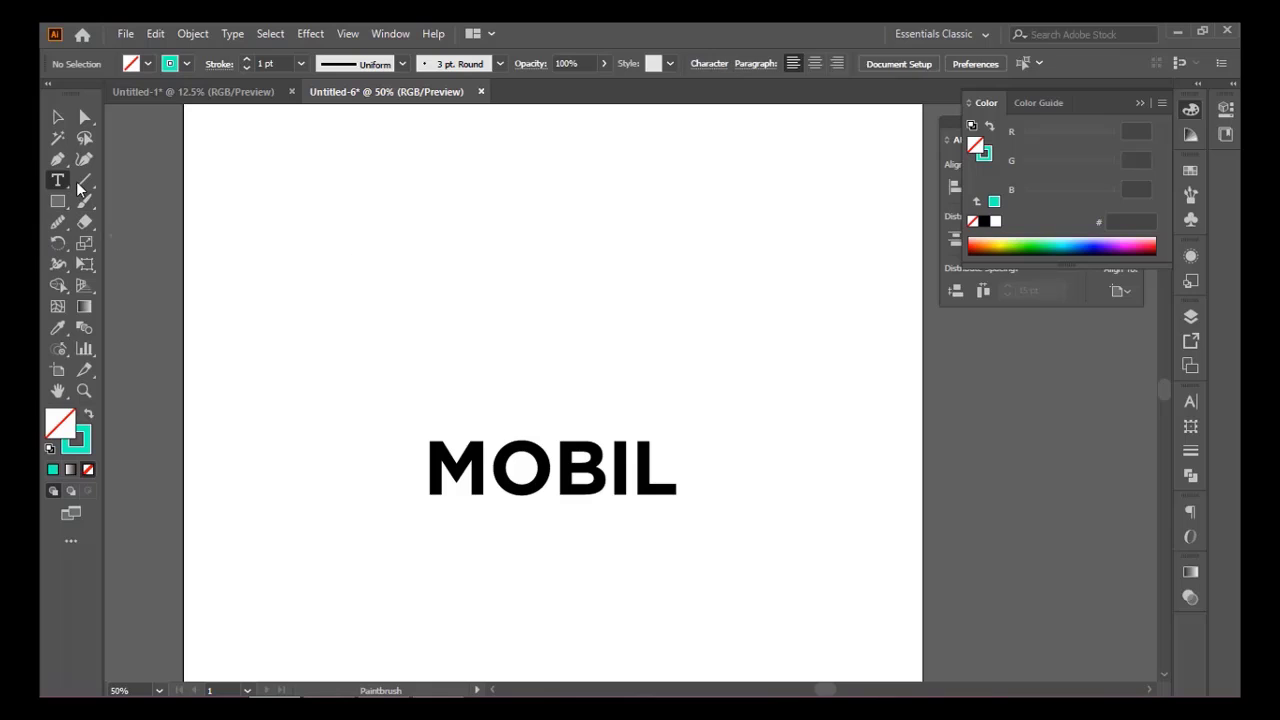
left_click(508, 274)
type("E")
key("Escape")
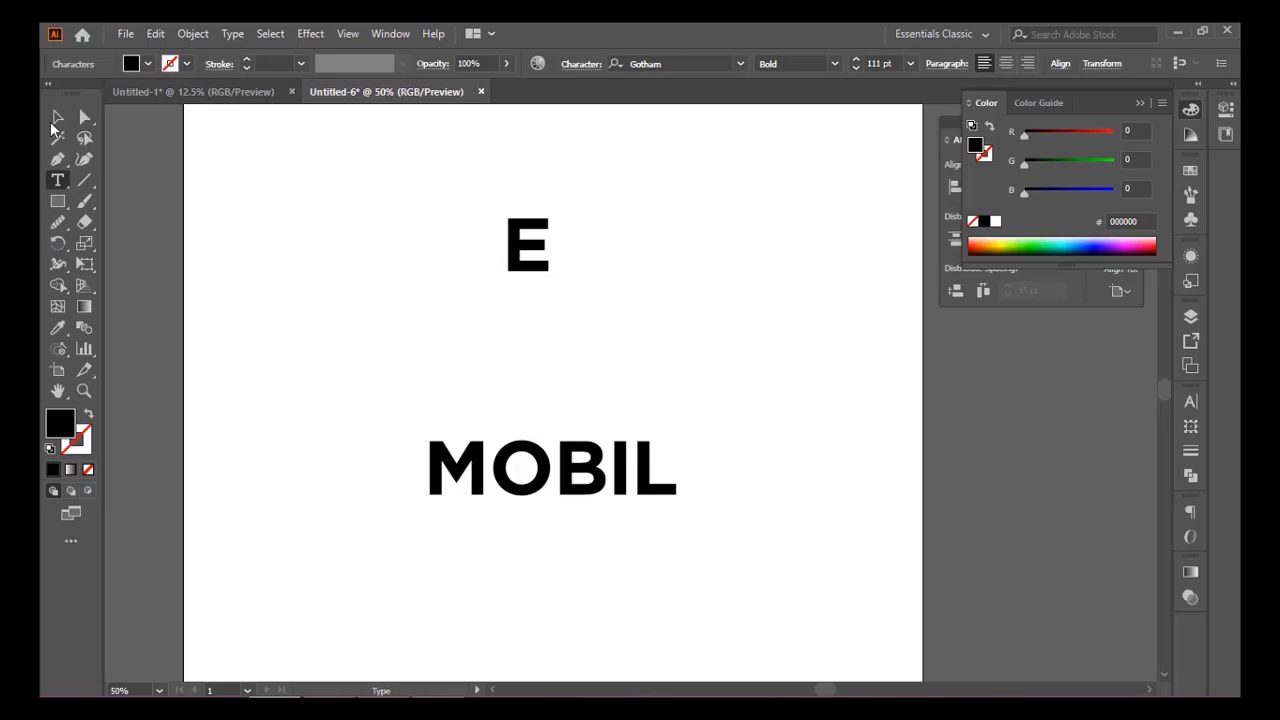
right_click(527, 232)
left_click(457, 251)
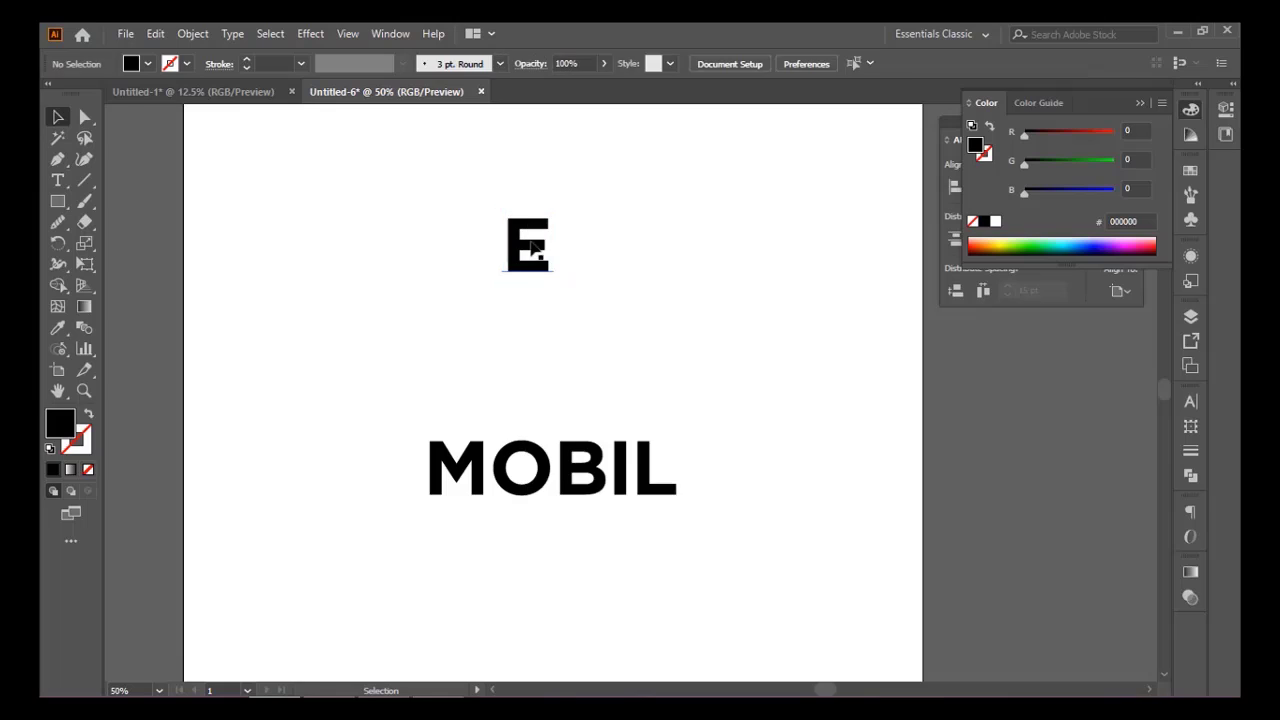
Step: Extend the E text above the wordmark with an O so it reads EO
double_click(528, 251)
double_click(550, 258)
left_click(566, 277)
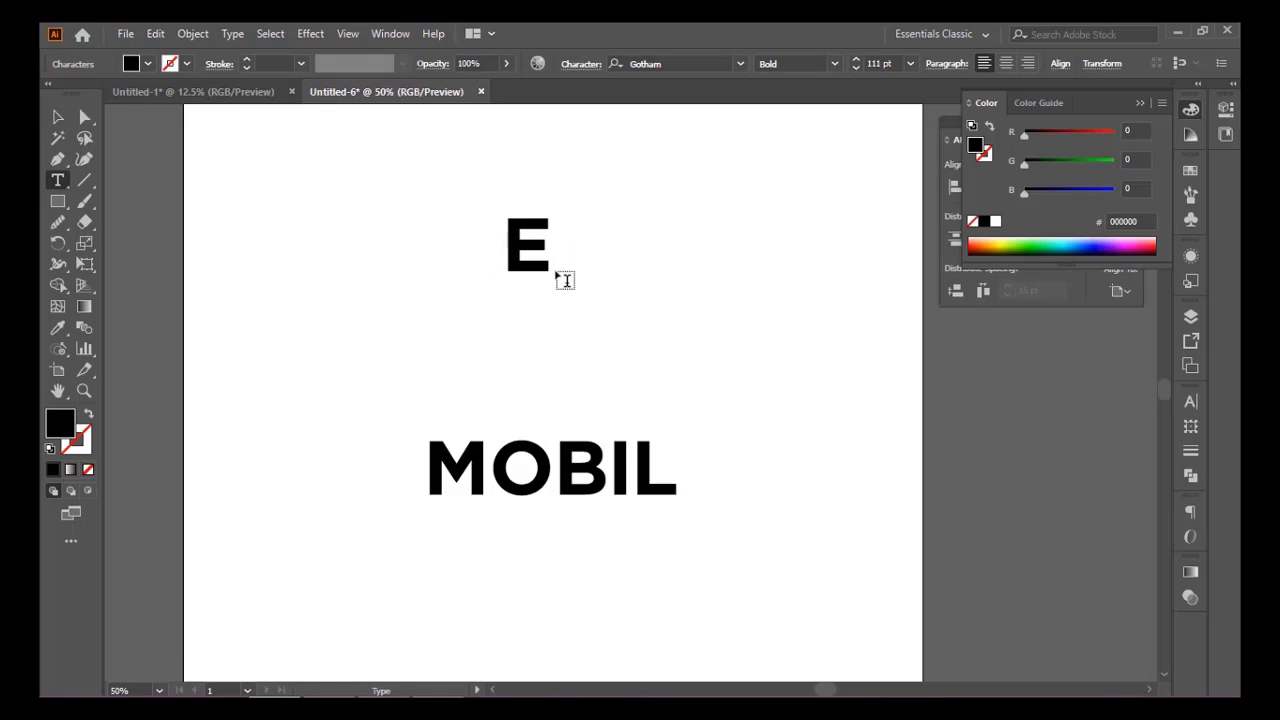
key("BackSpace")
type("O")
left_click(58, 117)
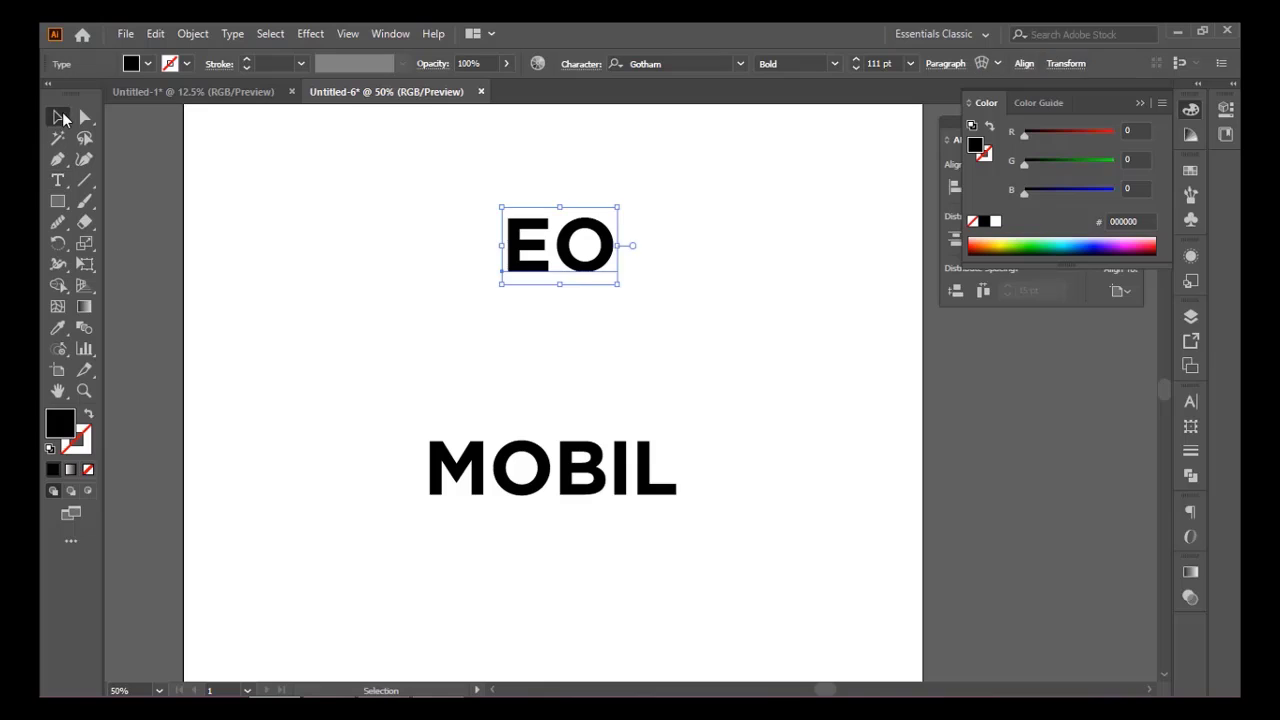
Step: Extend the EO text above the wordmark with an I so it reads EOI
right_click(531, 258)
left_click(538, 240)
key("t")
left_click(612, 243)
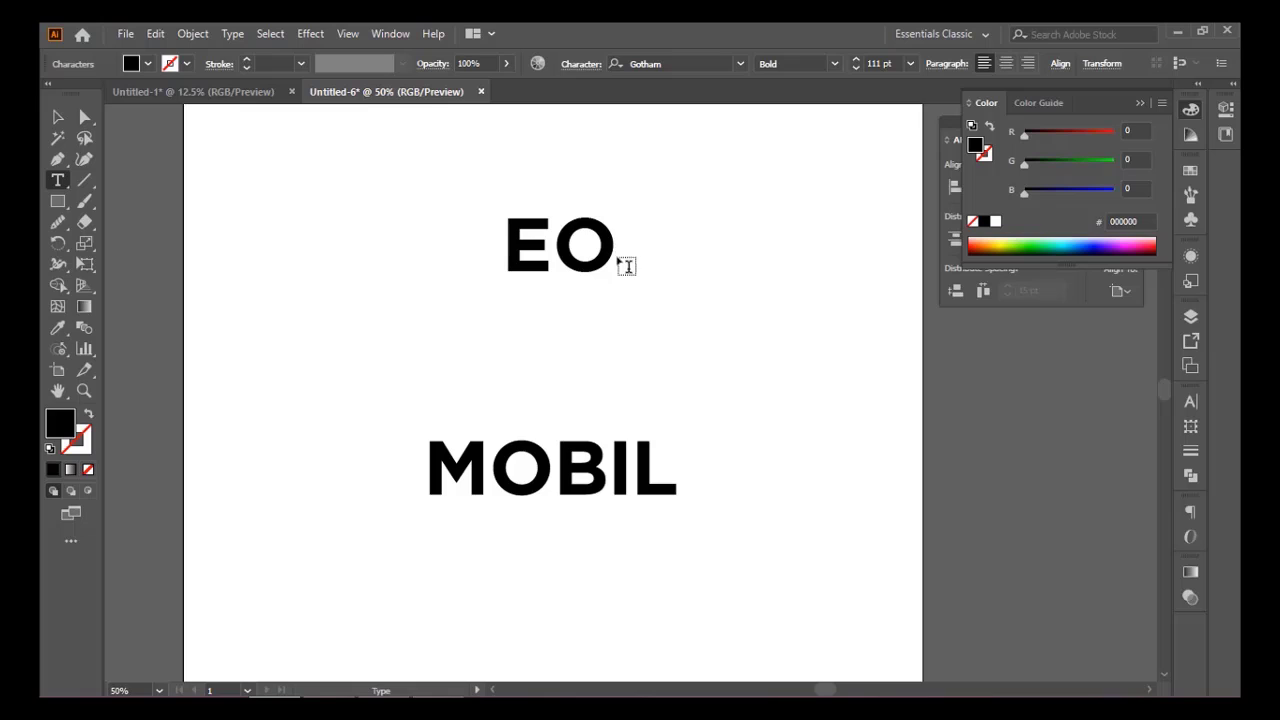
type("I")
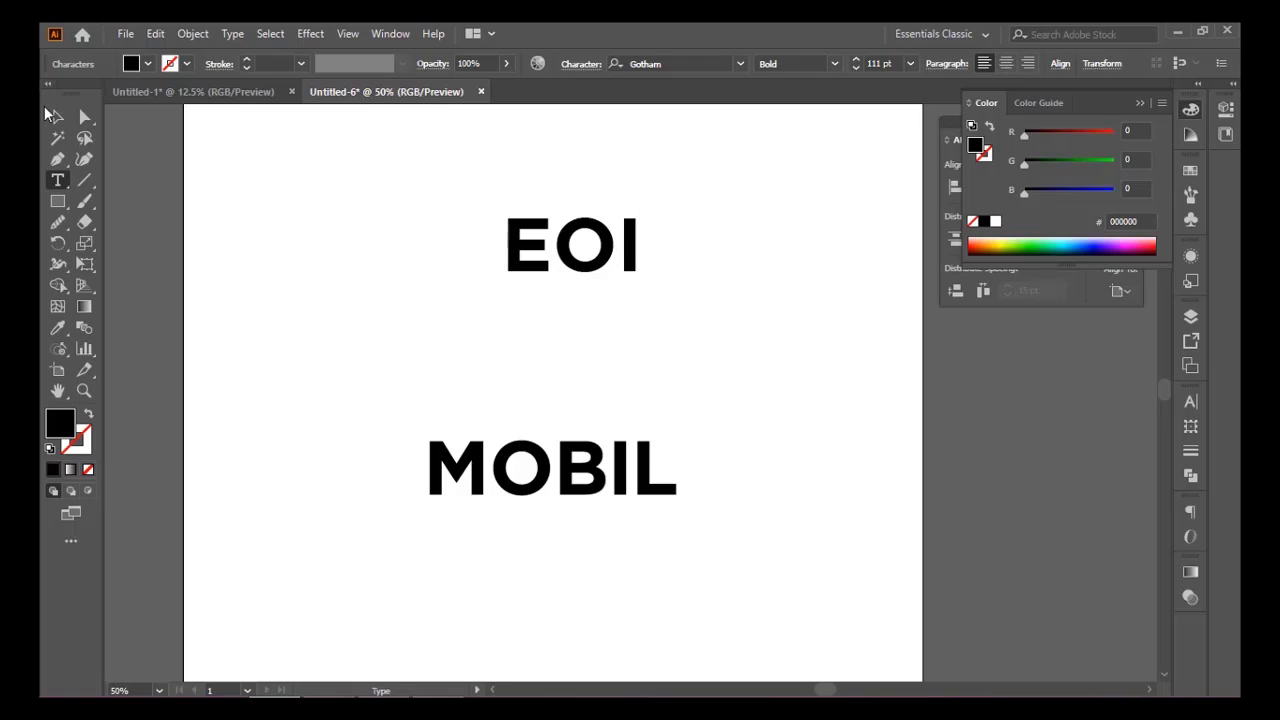
Step: Convert the EOI text above the wordmark to outlines and ungroup it into separate letters
key("Escape")
right_click(597, 245)
left_click(677, 367)
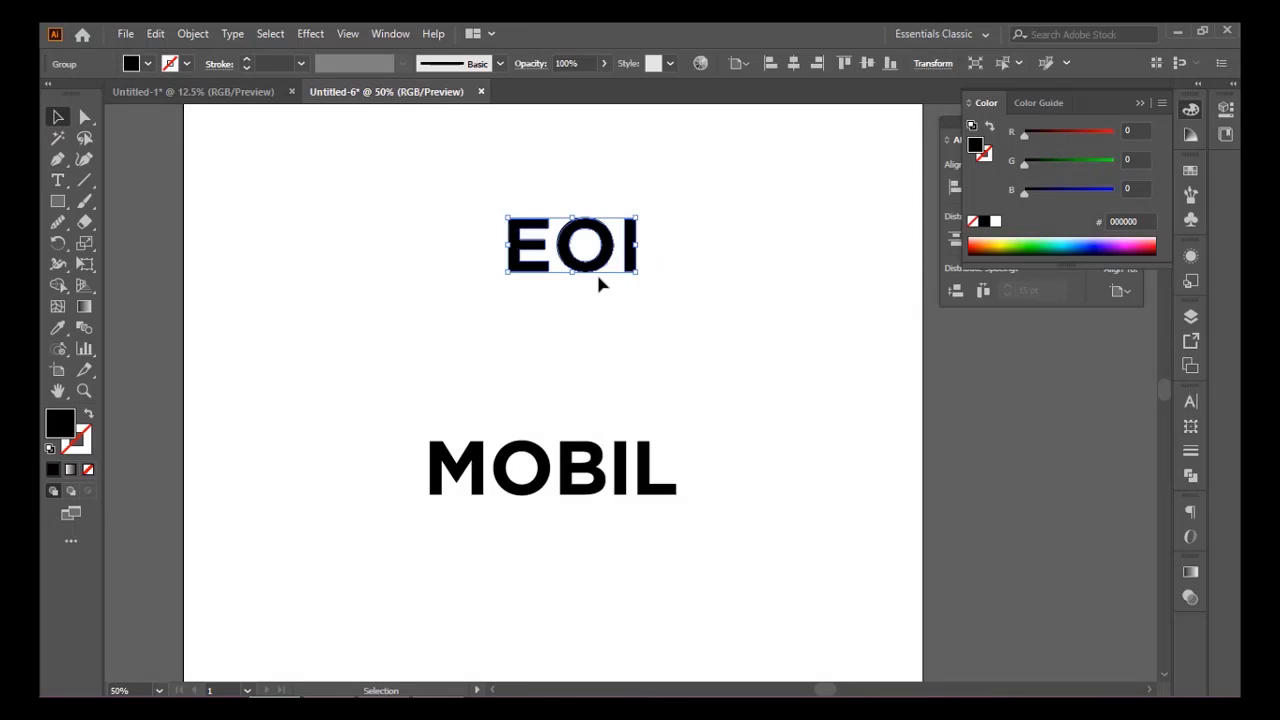
right_click(600, 281)
left_click(634, 426)
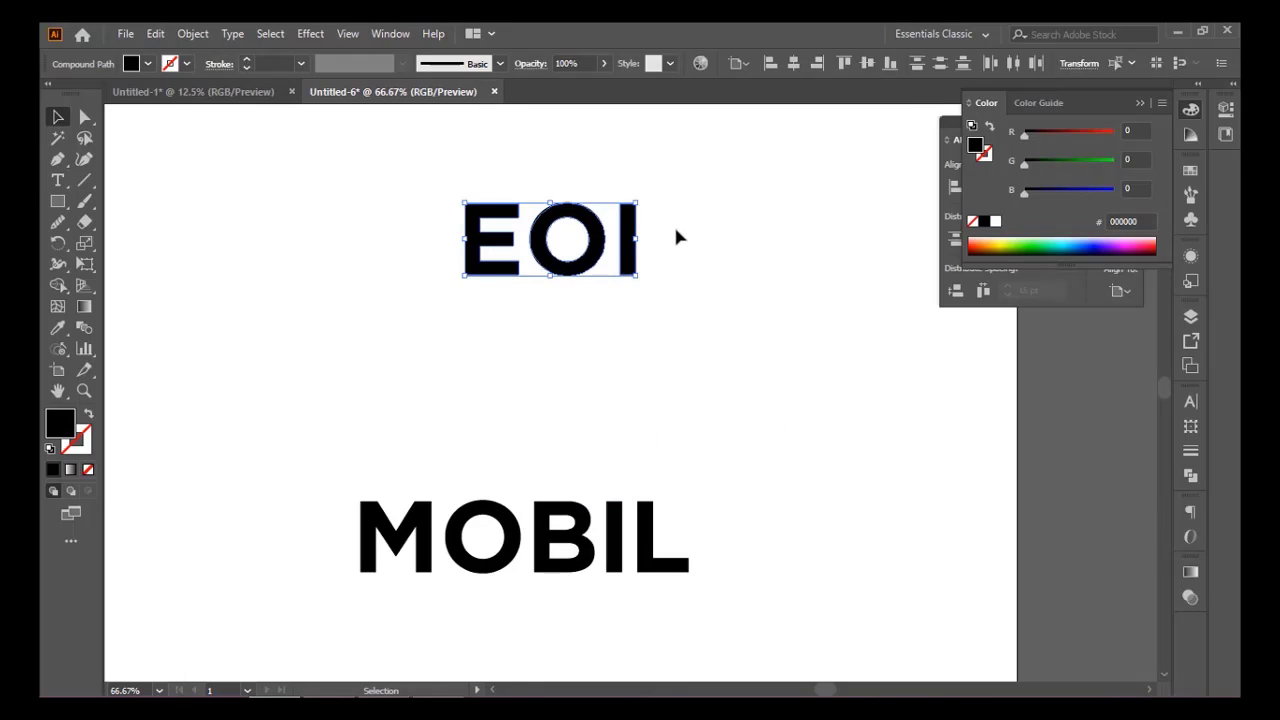
Step: Try to trace the gap between the E and O with the Pen tool and delete the path
left_click(674, 240)
key("ctrl+1")
left_click(58, 158)
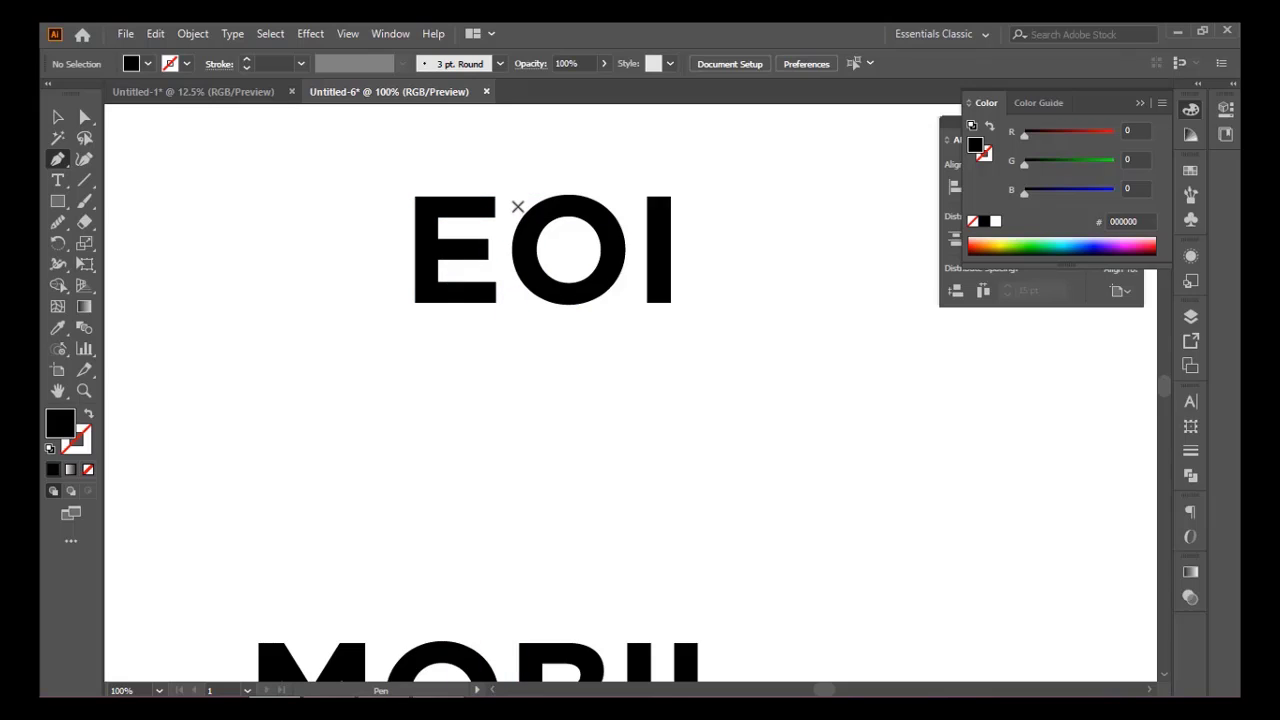
left_click_drag(553, 196, 500, 198)
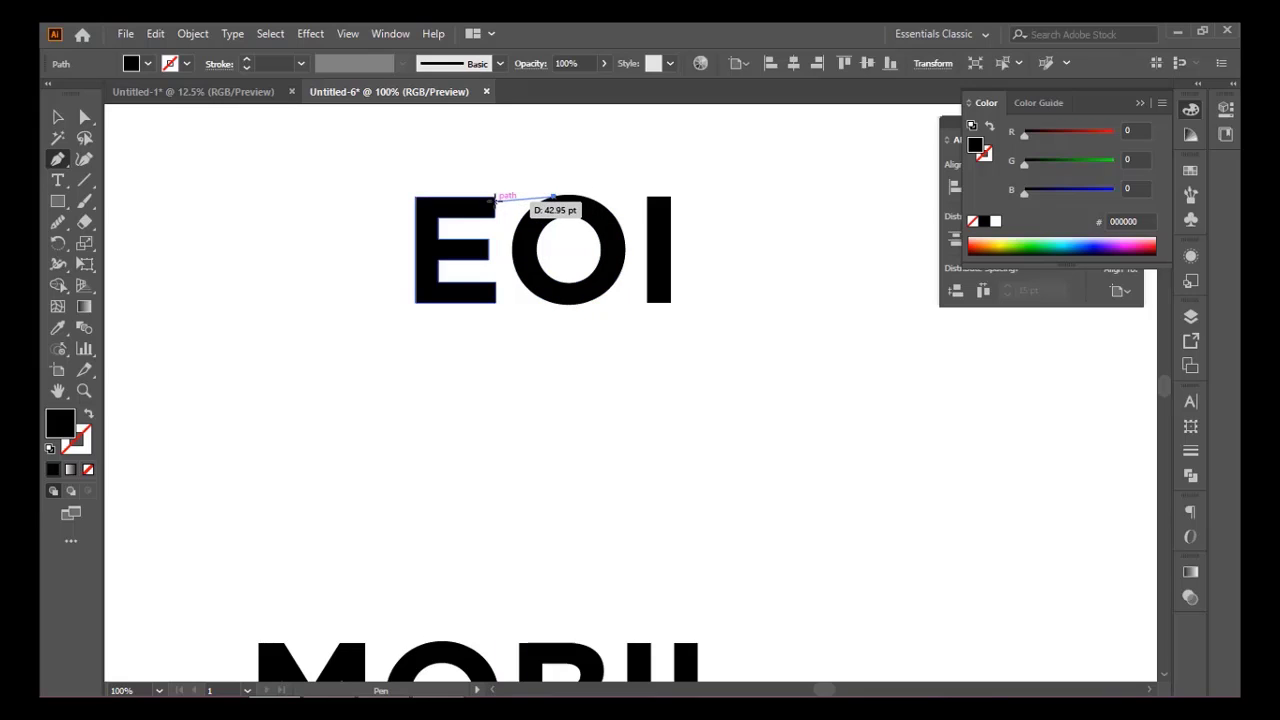
left_click(494, 196)
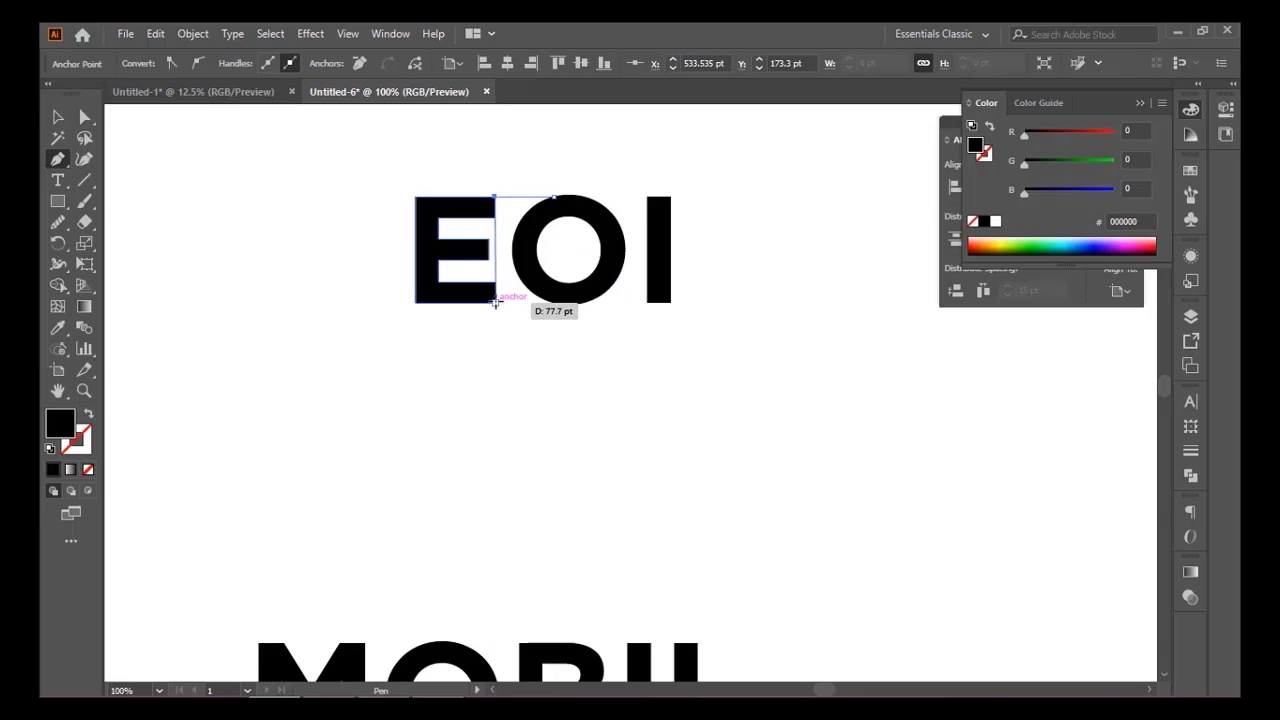
left_click(494, 301)
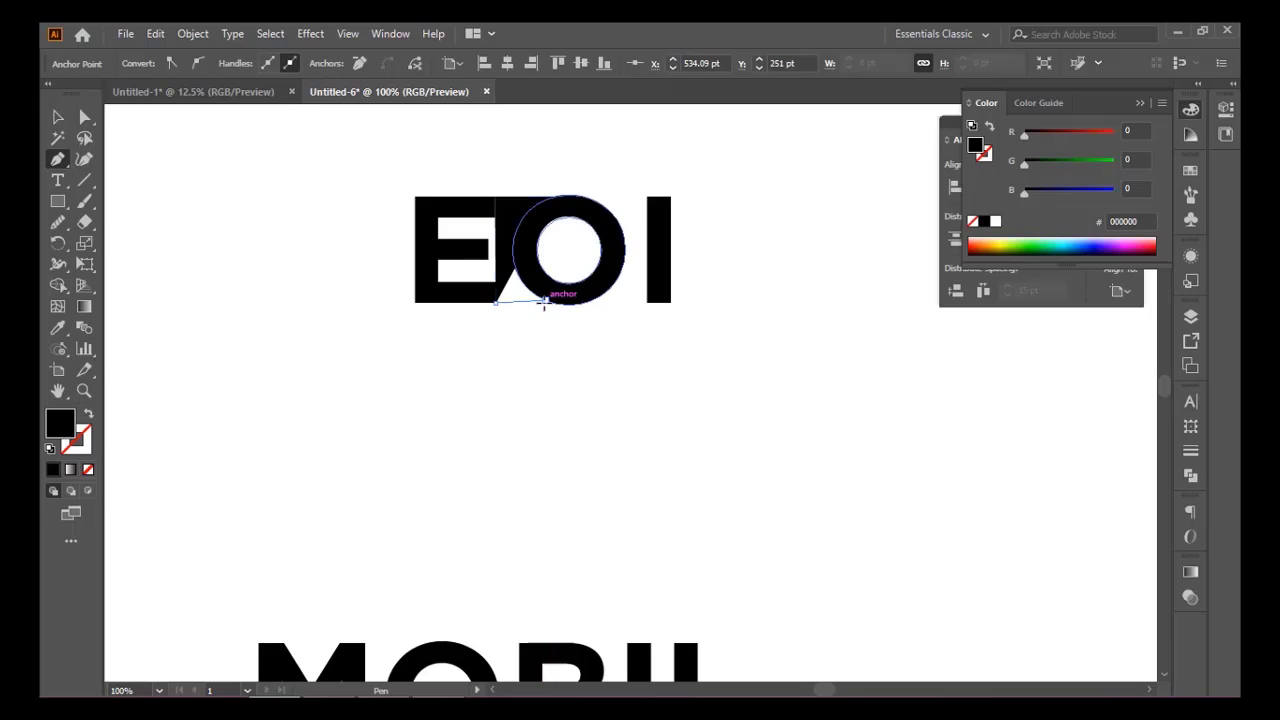
left_click(548, 299)
left_click_drag(582, 189, 626, 165)
key("Delete")
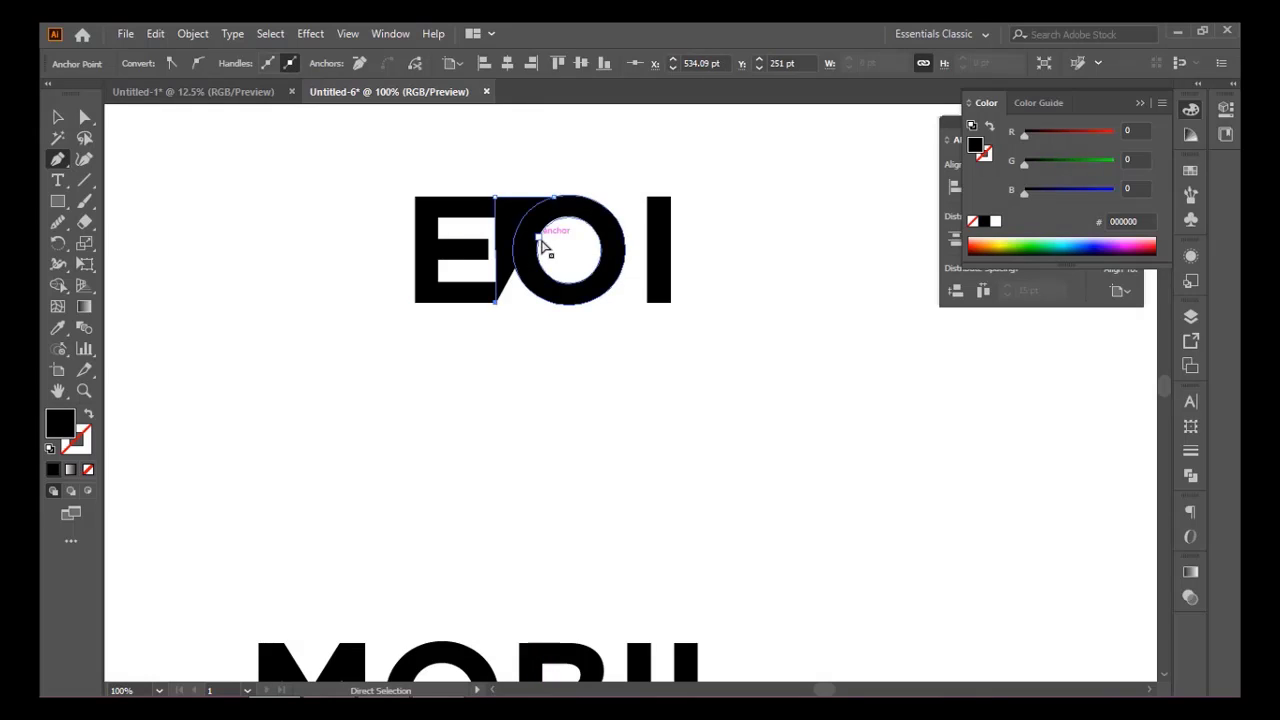
left_click(553, 196)
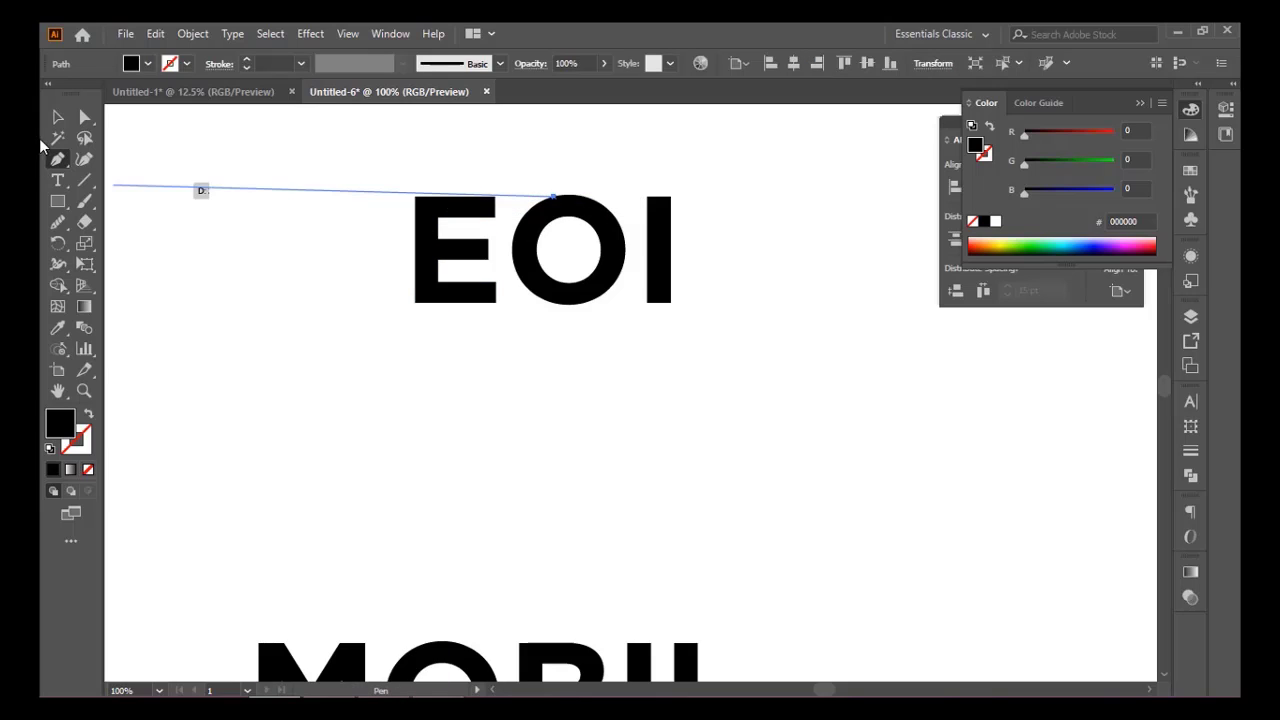
key("Delete")
Step: Paint 00acb9 blue brush outlines around the E–O and O–I gaps and mark the E's inner openings
left_click(84, 202)
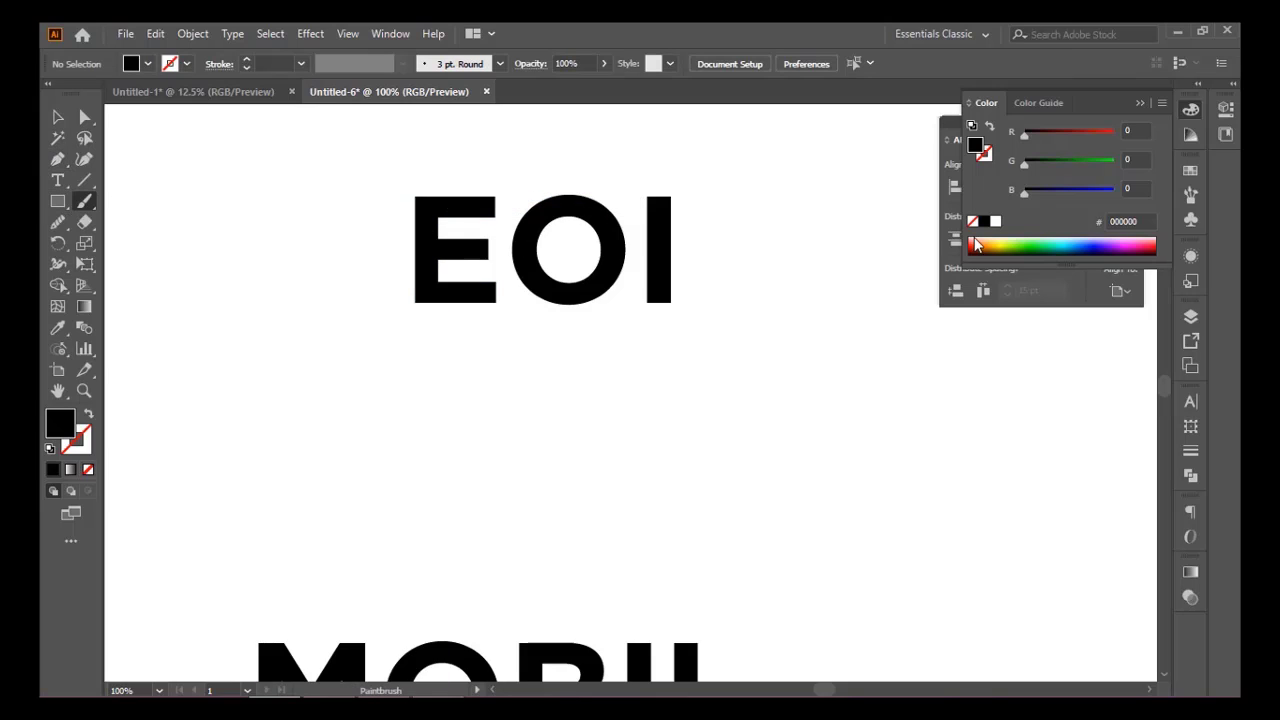
left_click(1086, 241)
left_click(1066, 241)
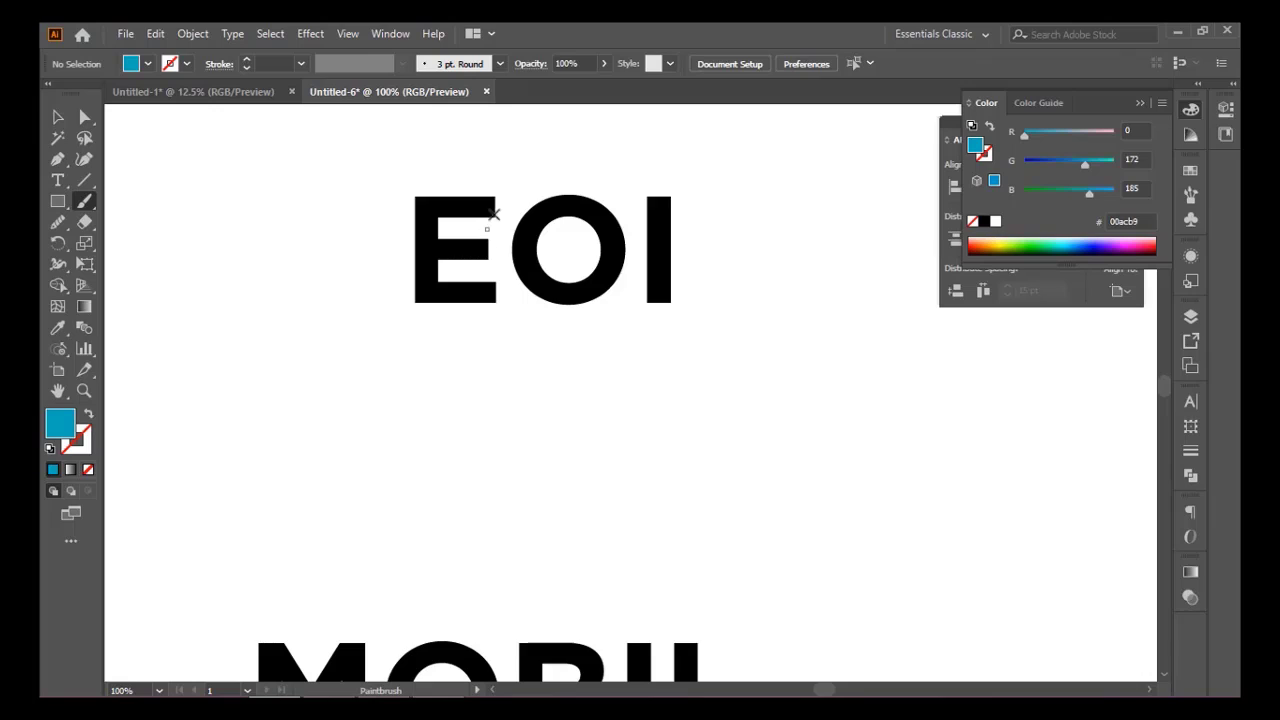
mouse_move(495, 201)
left_mouse_down()
mouse_move(496, 299)
mouse_move(541, 302)
mouse_move(516, 276)
mouse_move(514, 237)
mouse_move(533, 201)
mouse_move(557, 196)
mouse_move(490, 192)
left_mouse_up()
left_click_drag(436, 224, 467, 268)
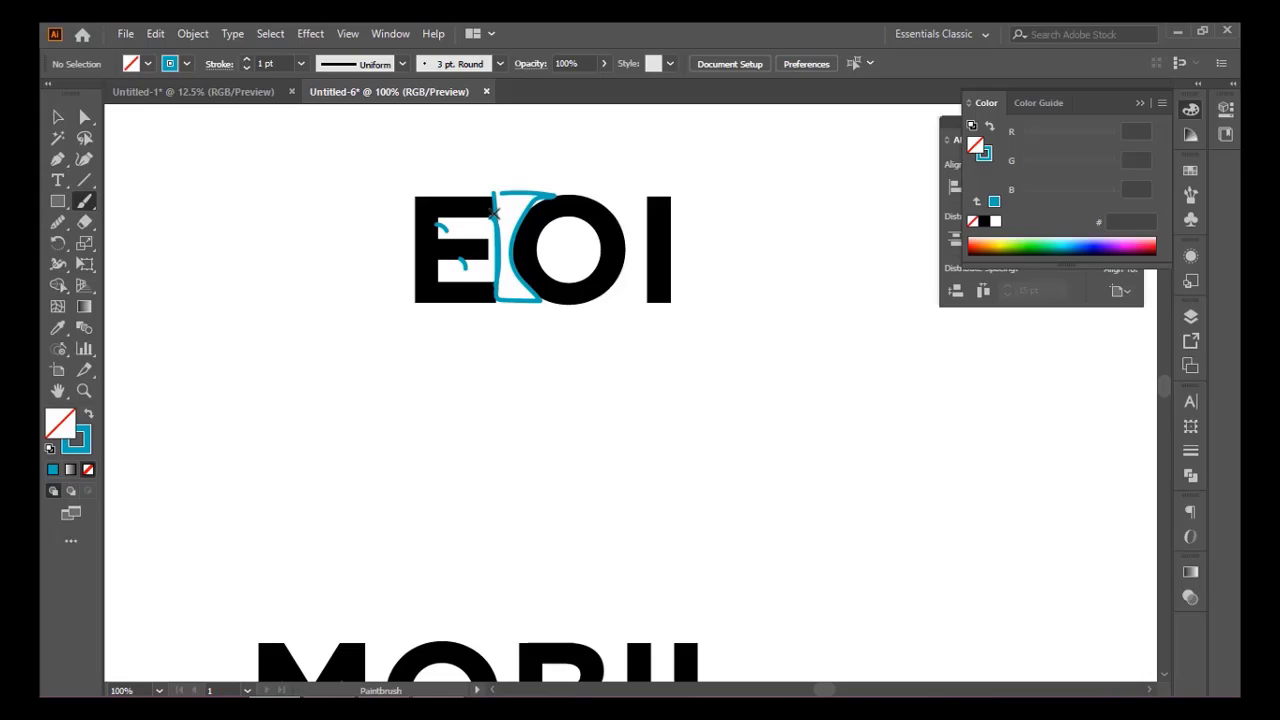
mouse_move(485, 245)
left_mouse_down()
mouse_move(497, 287)
mouse_move(497, 215)
mouse_move(450, 228)
left_mouse_up()
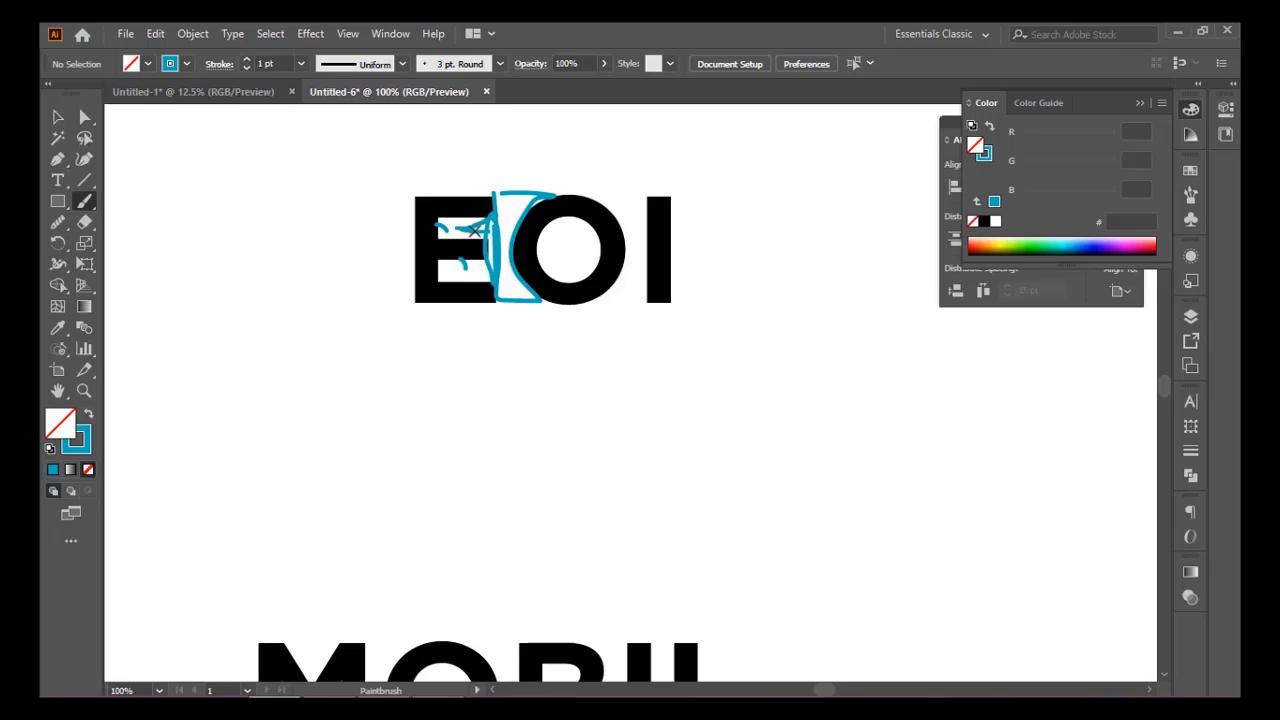
left_click_drag(490, 224, 491, 240)
left_click_drag(516, 193, 503, 292)
mouse_move(590, 198)
left_mouse_down()
mouse_move(604, 202)
mouse_move(623, 257)
mouse_move(590, 298)
mouse_move(641, 305)
mouse_move(649, 237)
mouse_move(623, 190)
mouse_move(586, 200)
left_mouse_up()
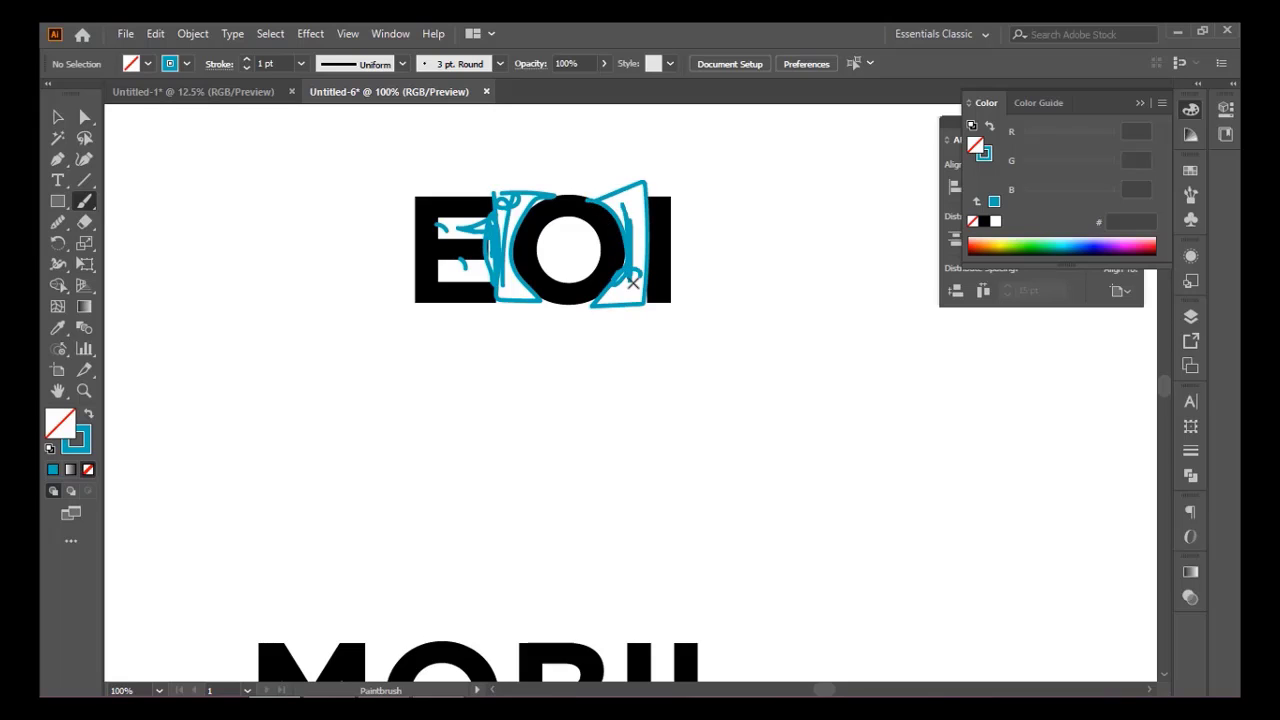
Step: Select the outlined EOI letters together with their blue brush marks and delete them
scroll(627, 291, "down", 2)
scroll(627, 289, "up", 1)
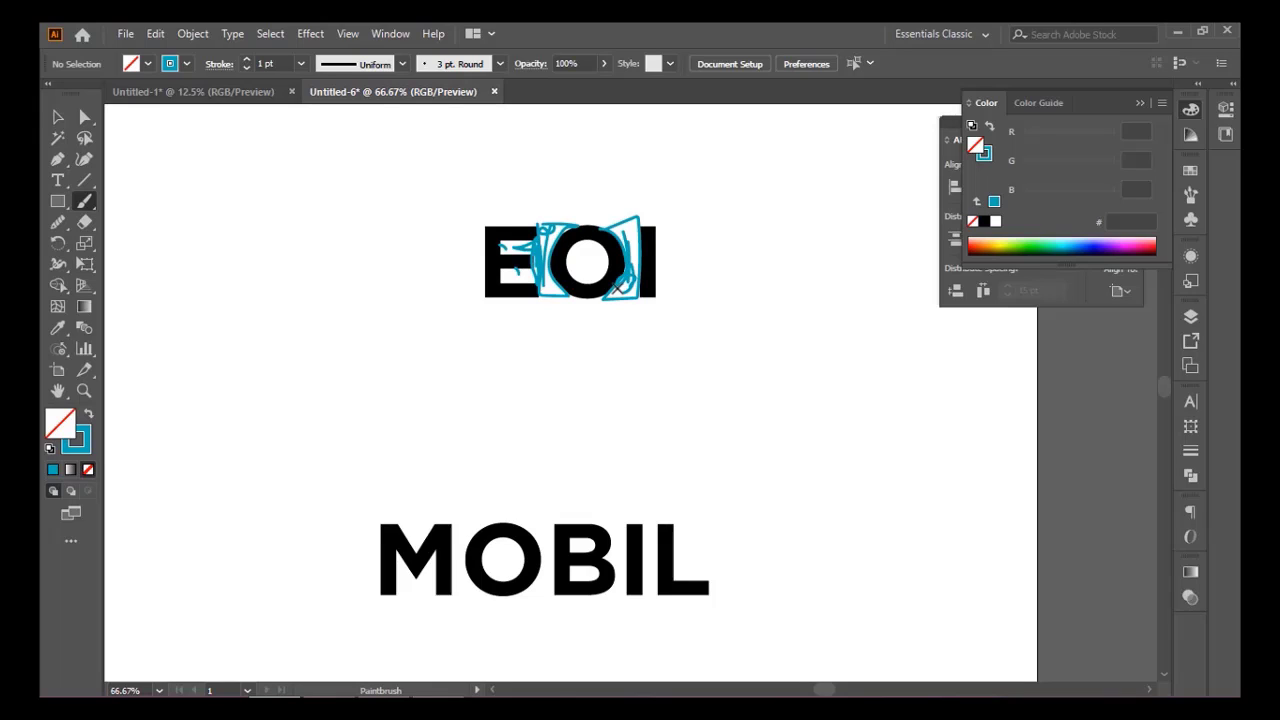
scroll(612, 307, "down", 2)
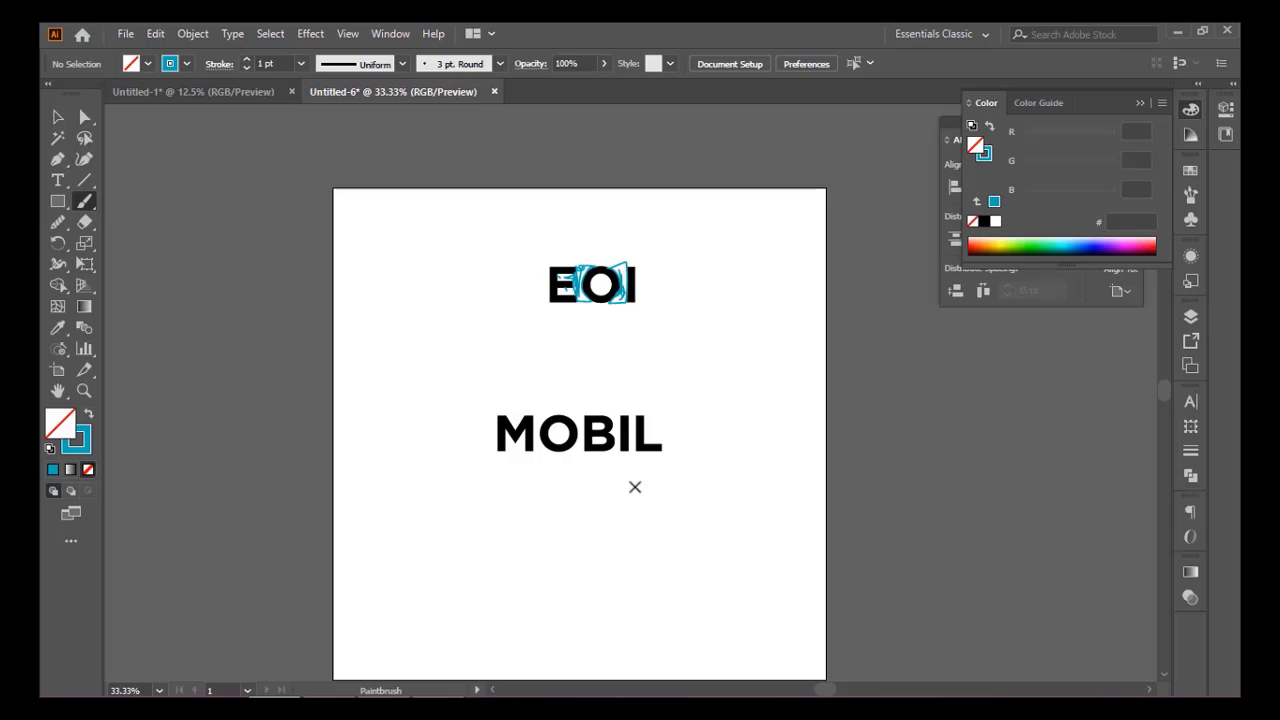
left_click(58, 117)
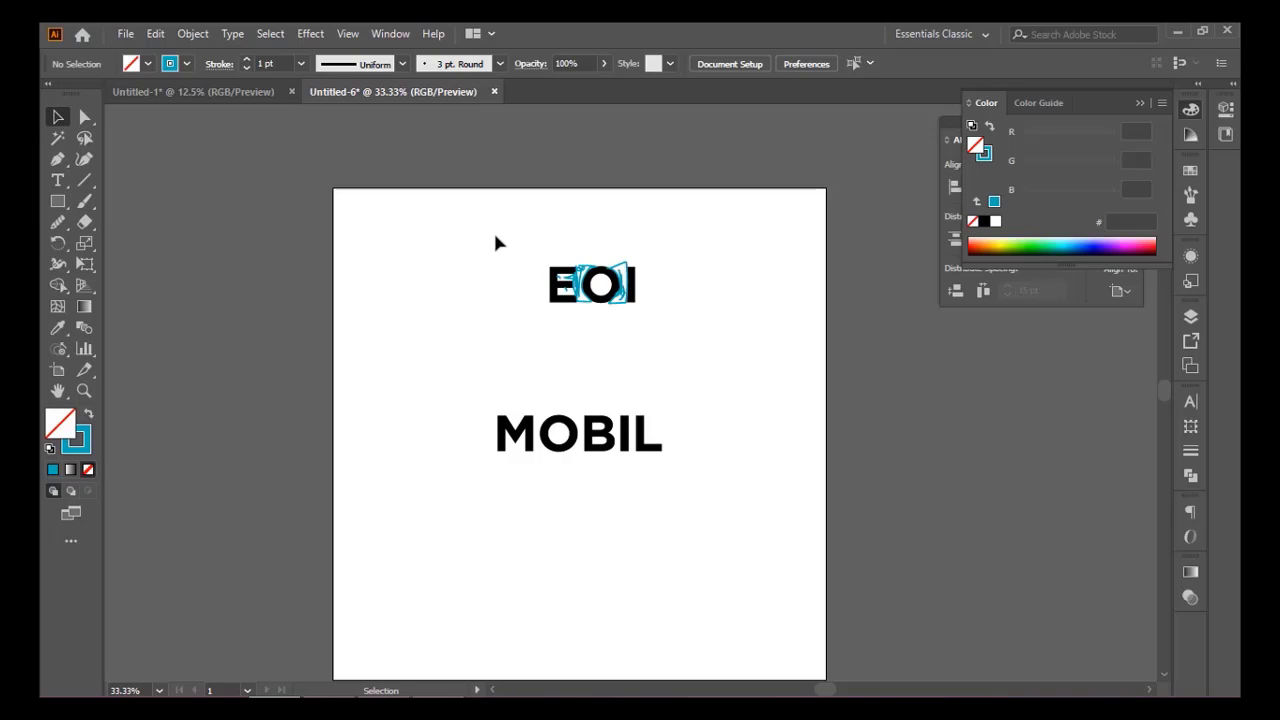
mouse_move(494, 237)
left_mouse_down()
mouse_move(616, 324)
mouse_move(726, 347)
left_mouse_up()
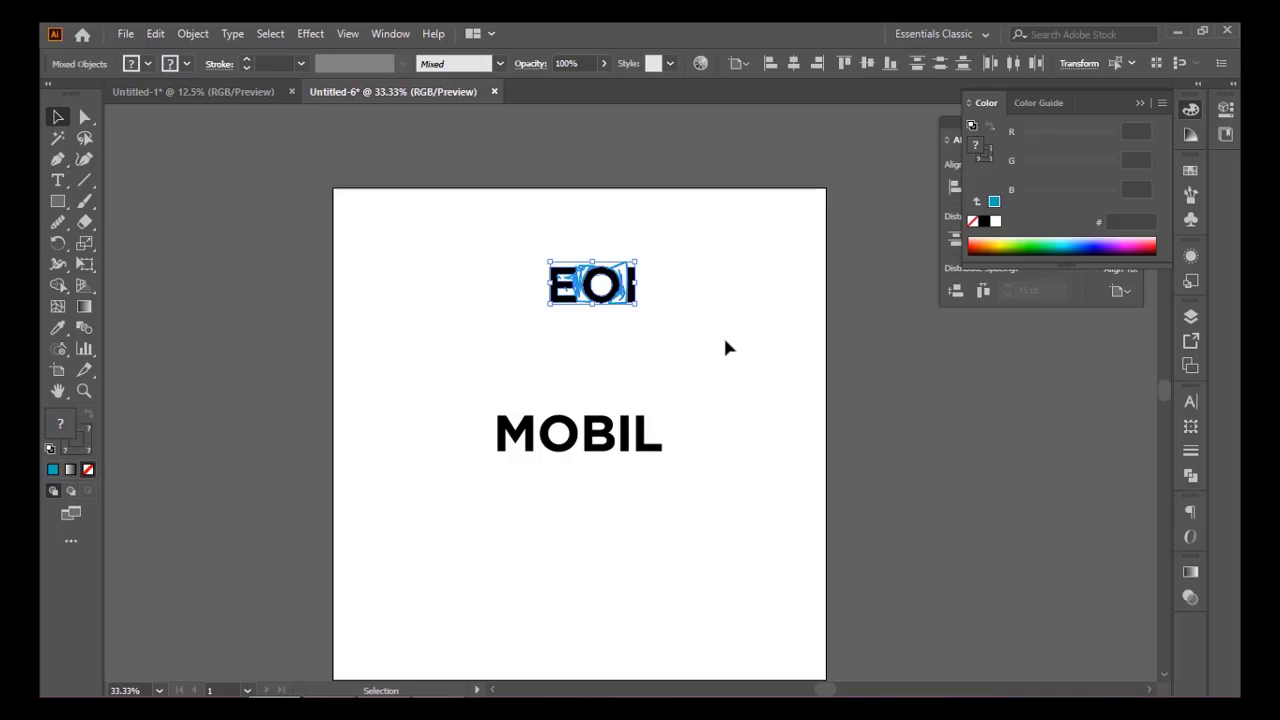
key("Delete")
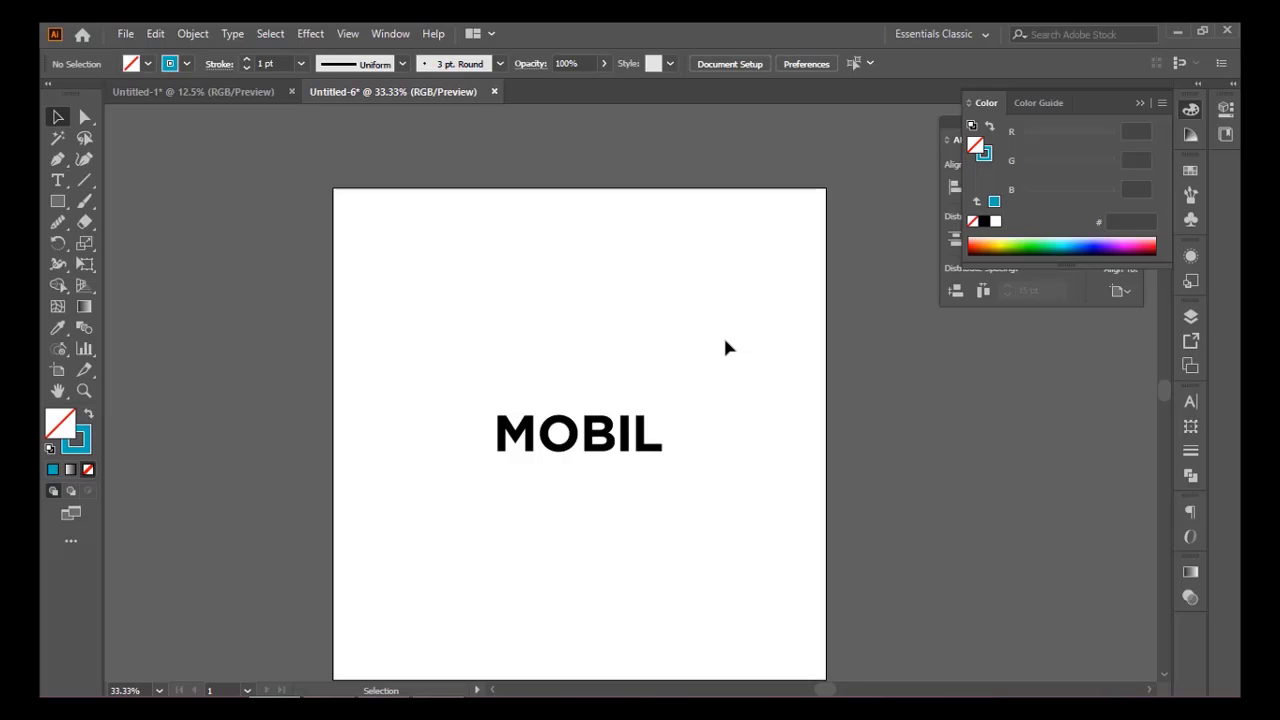
Step: Distribute the MOBIL letters horizontally with 15 pt spacing, using the M as the key object
left_click_drag(447, 363, 683, 503)
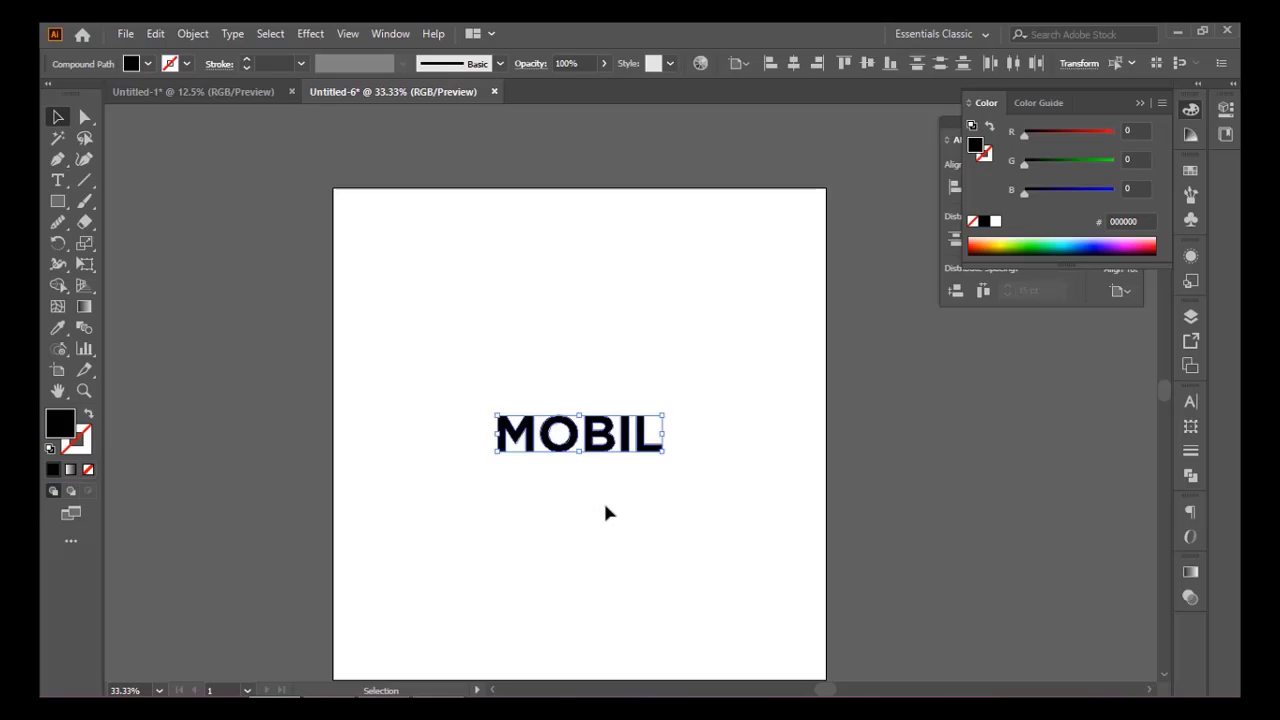
scroll(603, 505, "up", 1)
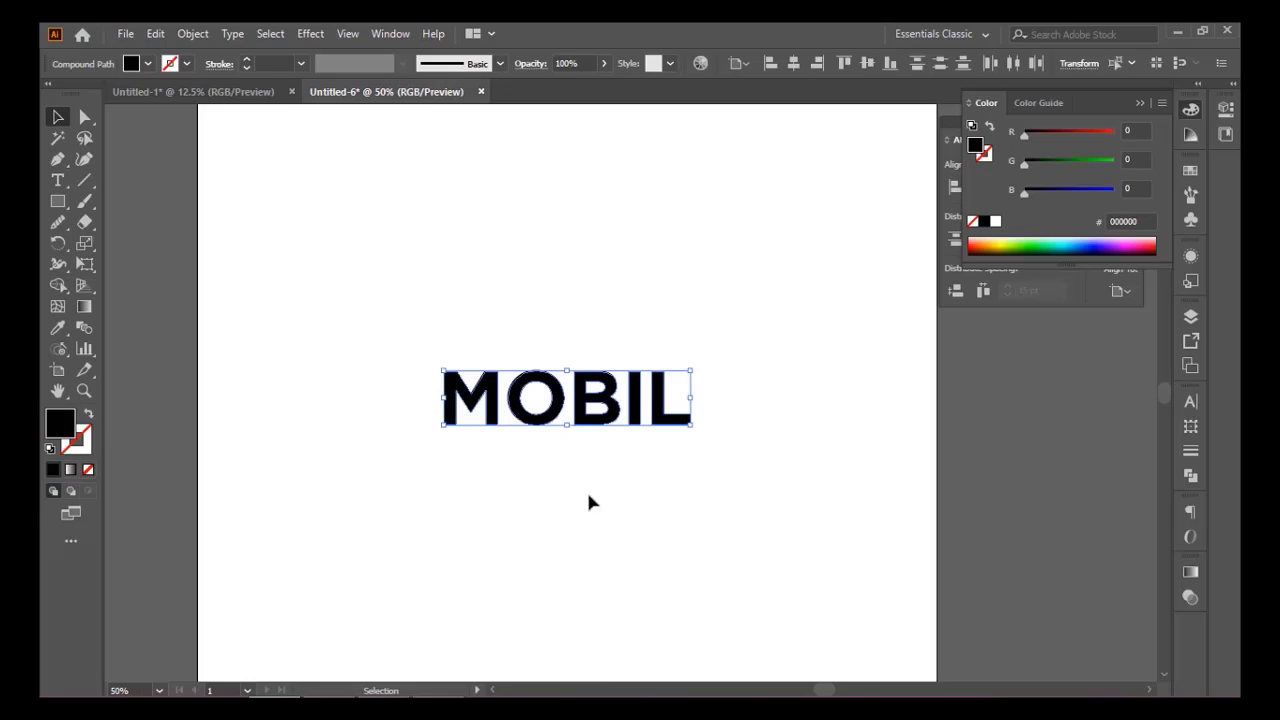
left_click(474, 404)
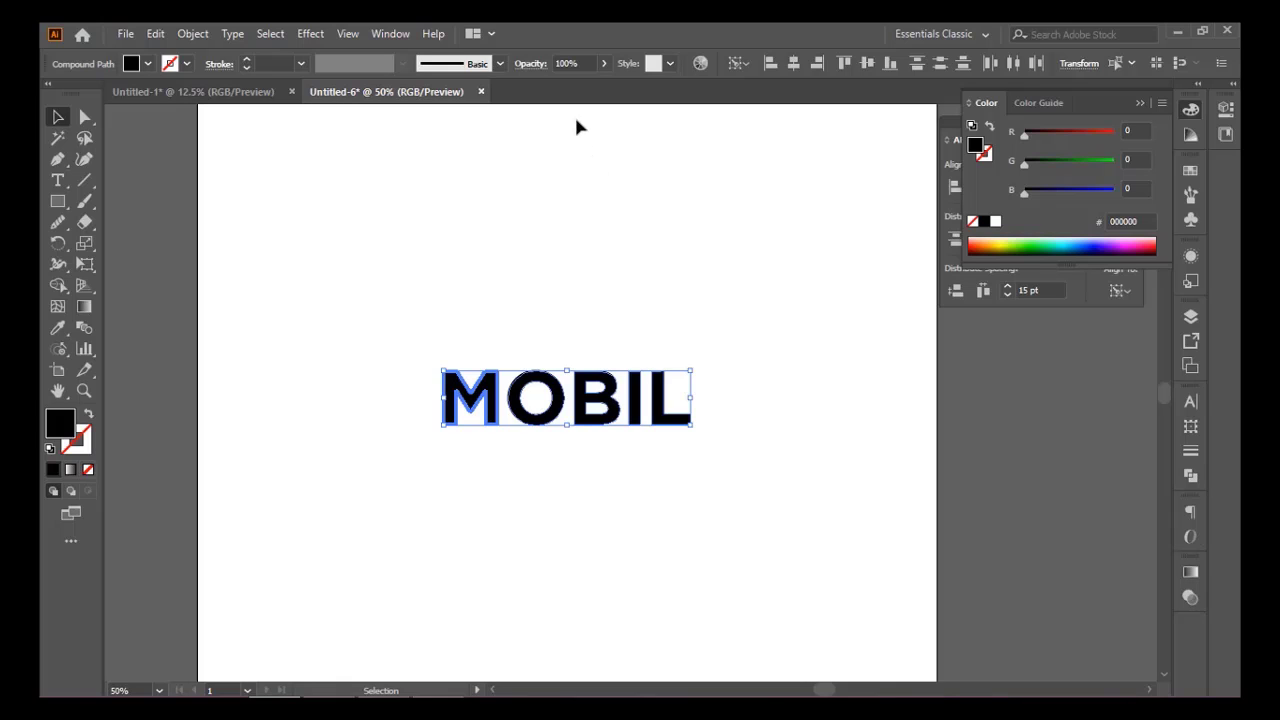
left_click(403, 34)
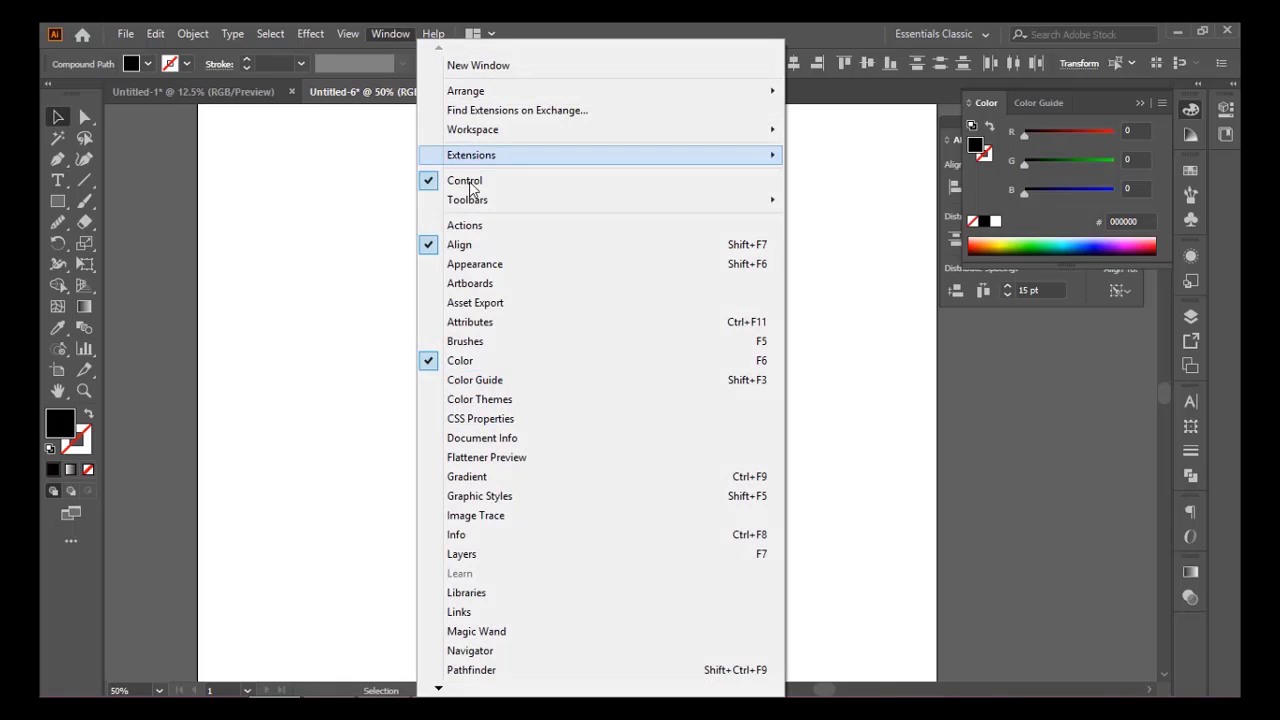
left_click(460, 244)
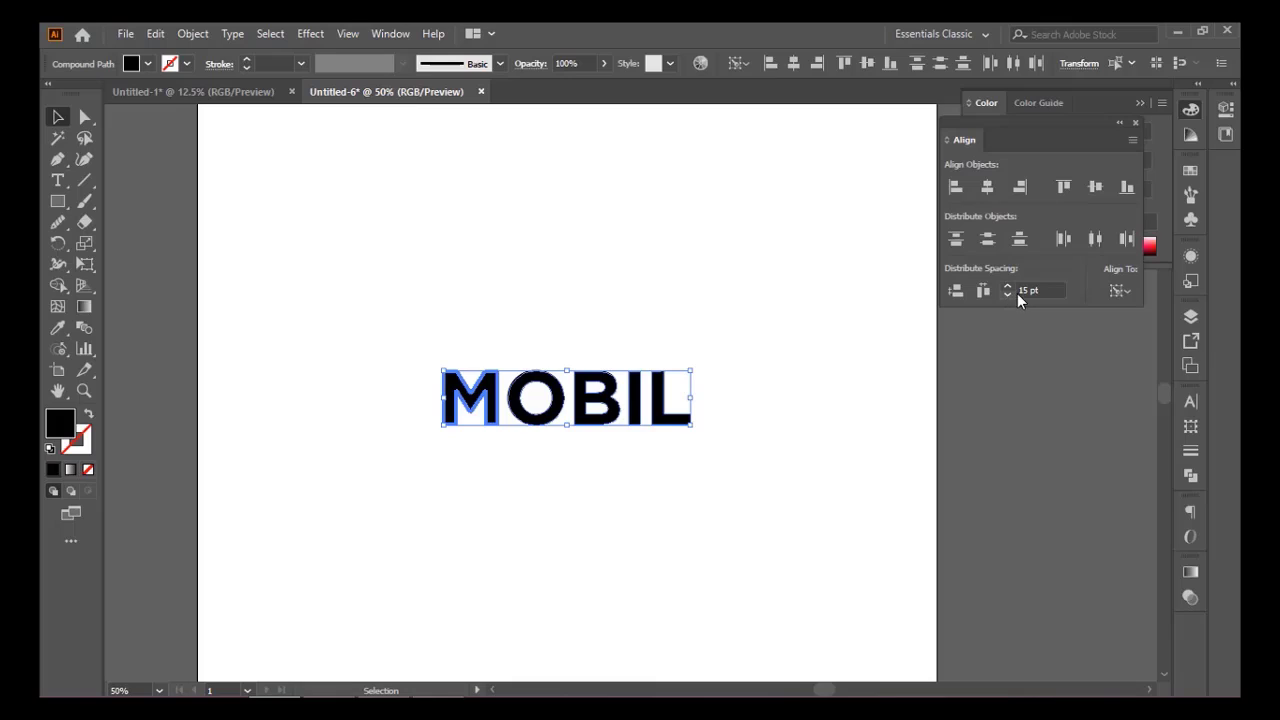
left_click(1024, 290)
double_click(1024, 290)
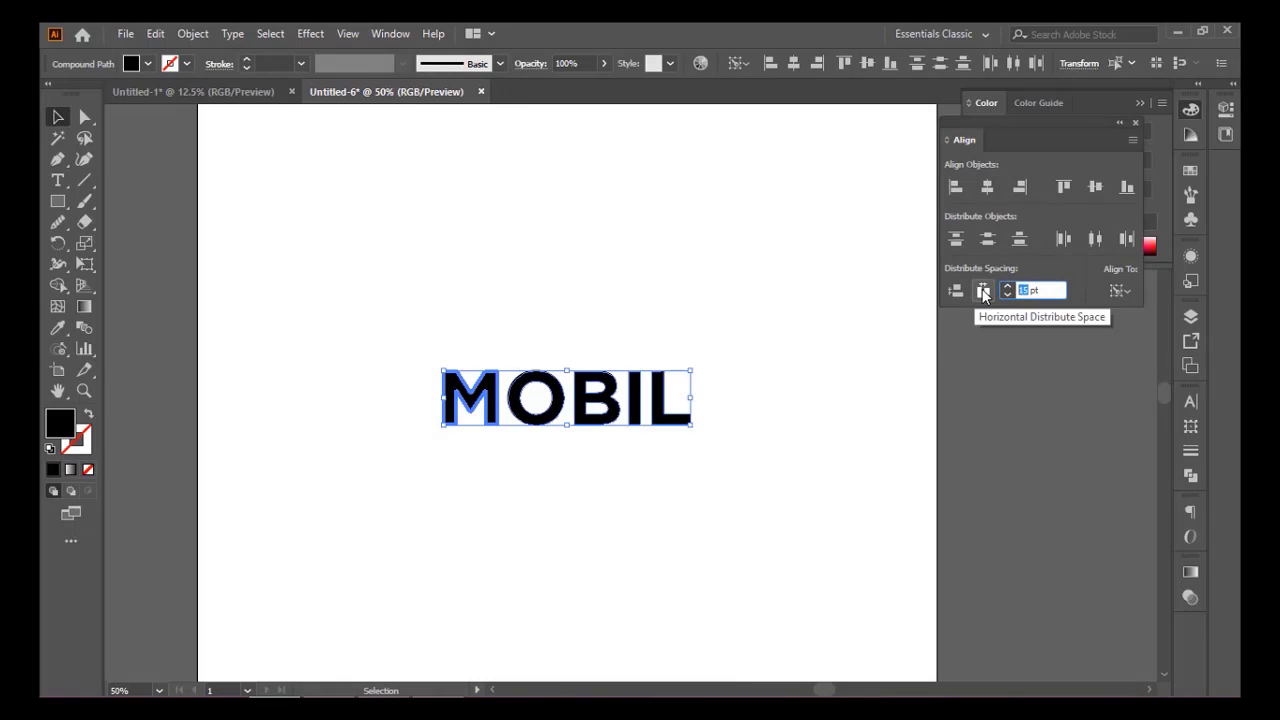
left_click(983, 291)
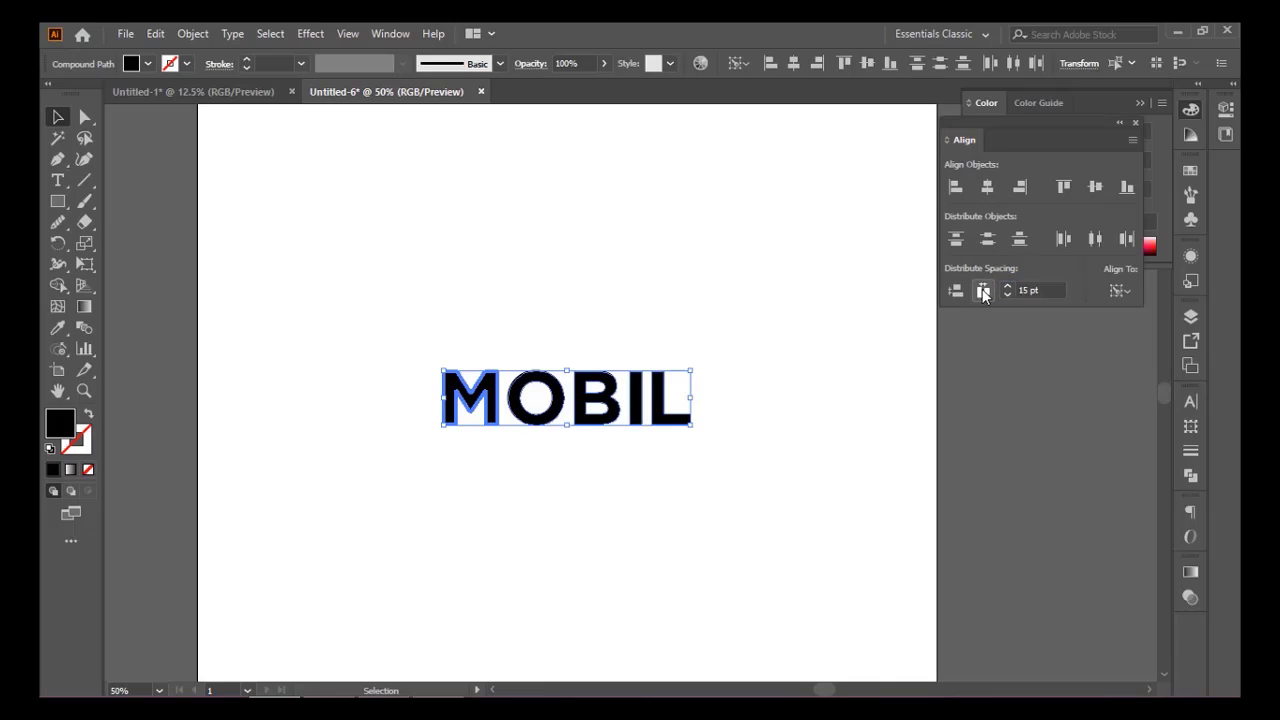
left_click(716, 312)
left_click_drag(358, 324, 722, 461)
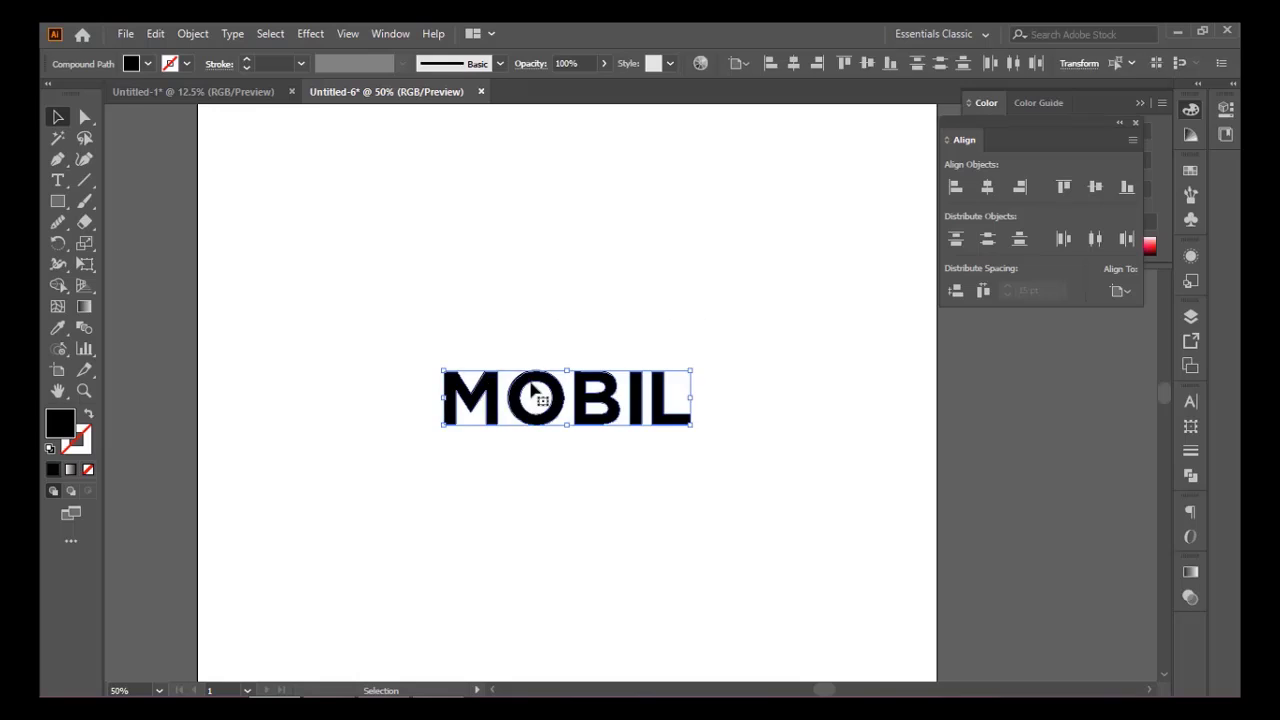
left_click(489, 357)
left_click_drag(362, 348, 771, 491)
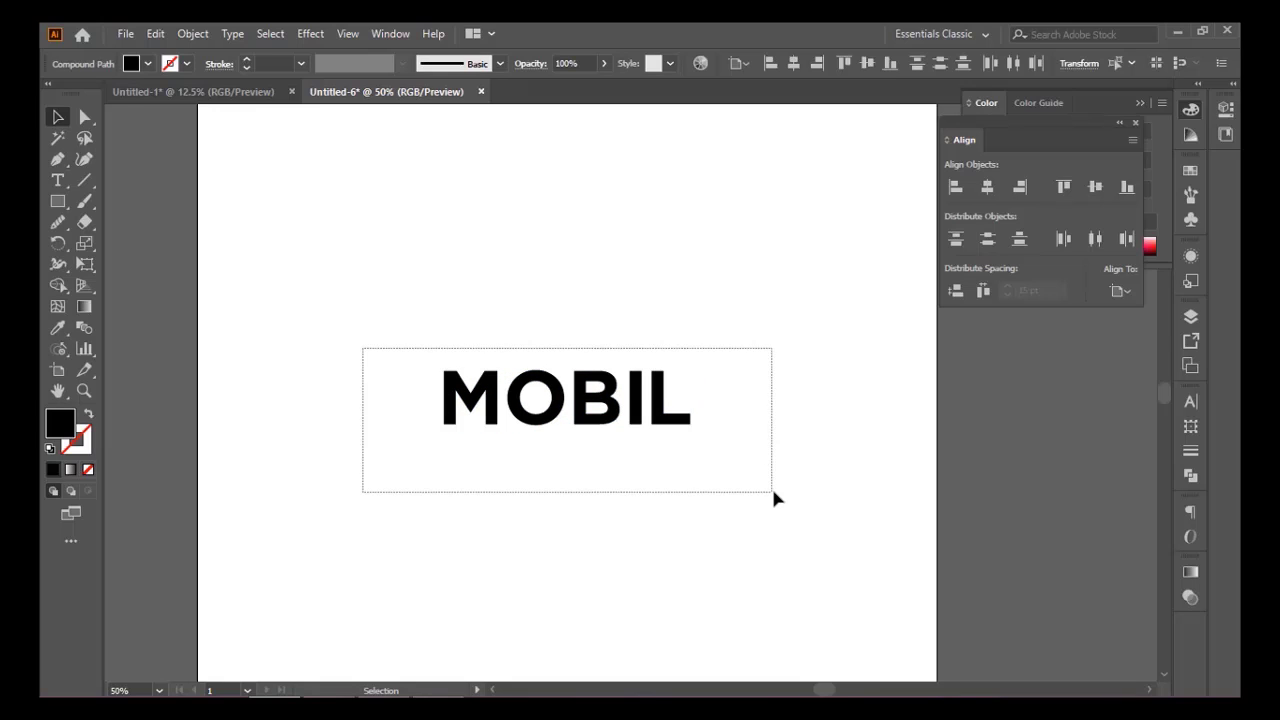
left_click(429, 394)
left_click_drag(334, 328, 722, 446)
left_click(785, 451)
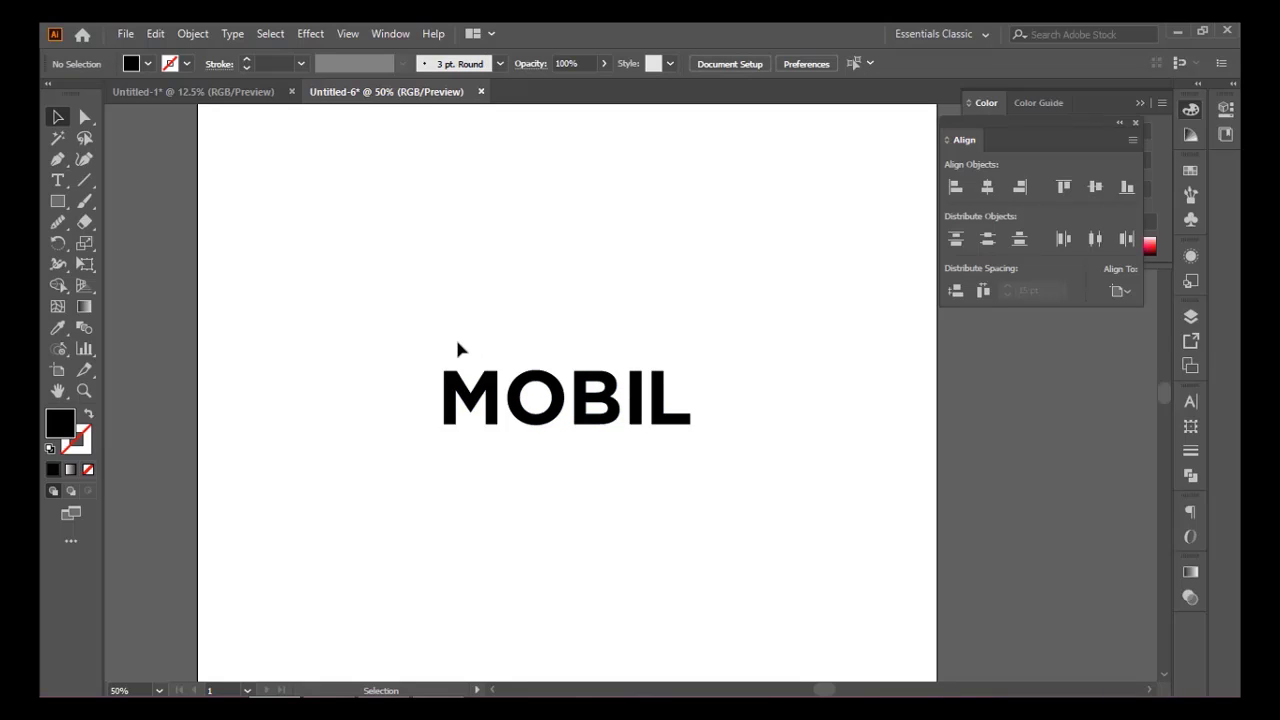
Step: Turn on visibility of the STEP 2 layer to show the cyan spacing blocks between the MOBIL letters
left_click(1191, 315)
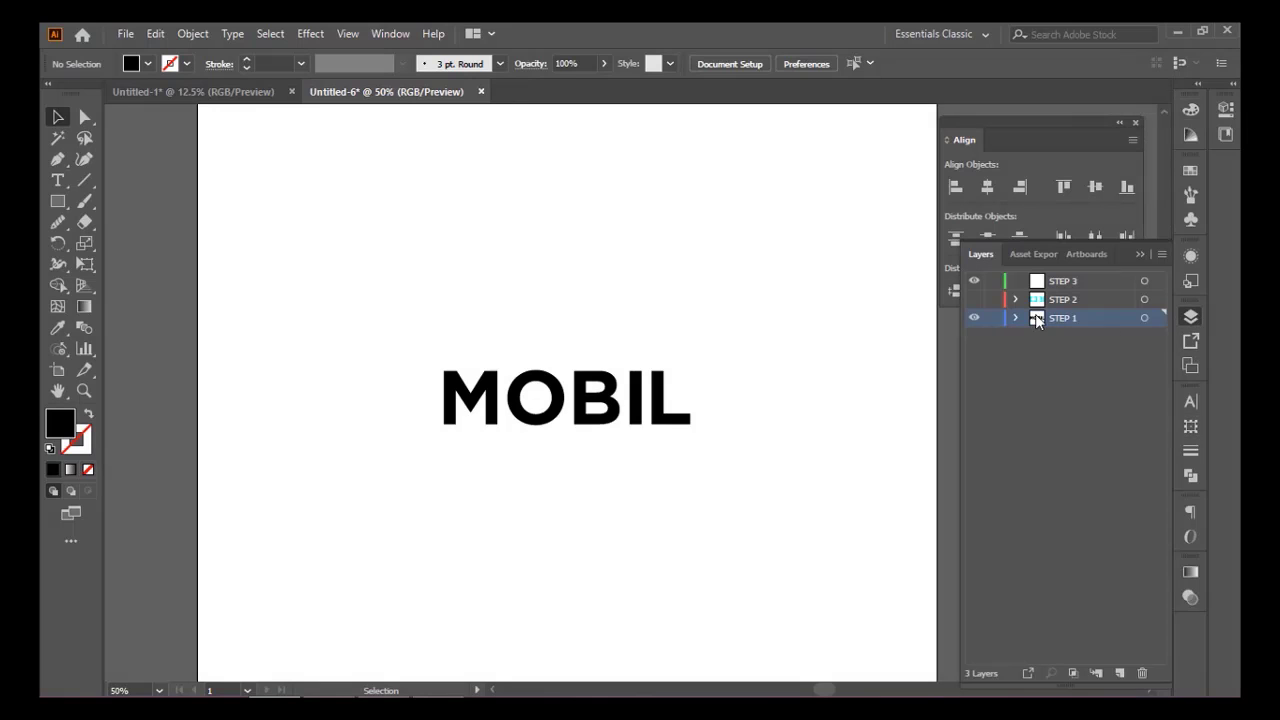
left_click(975, 299)
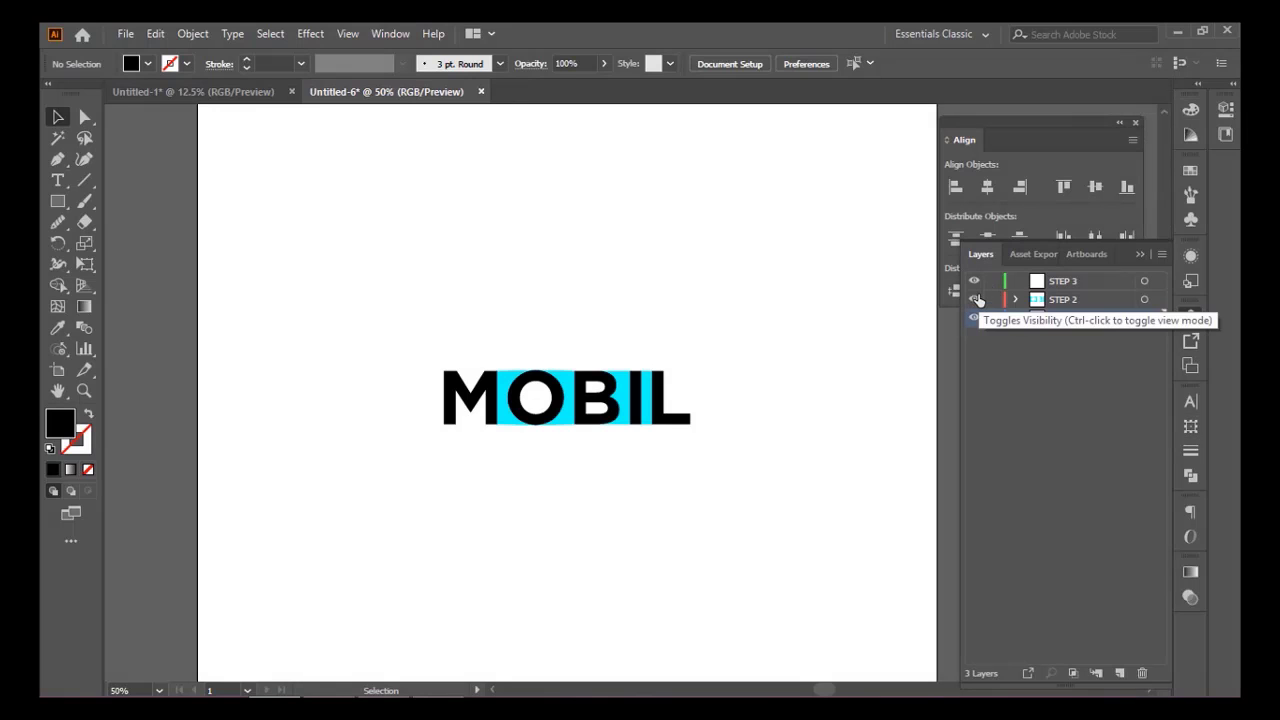
left_click(975, 299)
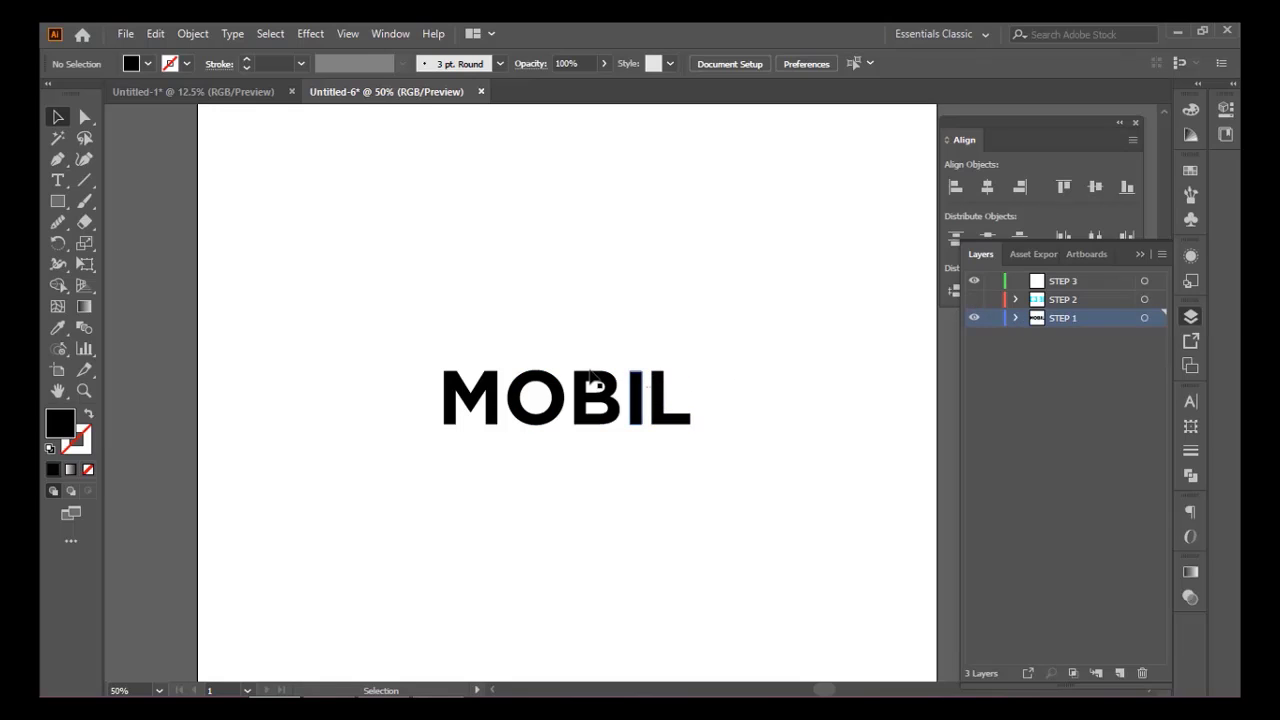
left_click(975, 299)
Step: Select all the cyan spacing blocks together and move them straight down below the MOBIL wordmark
left_click(510, 400)
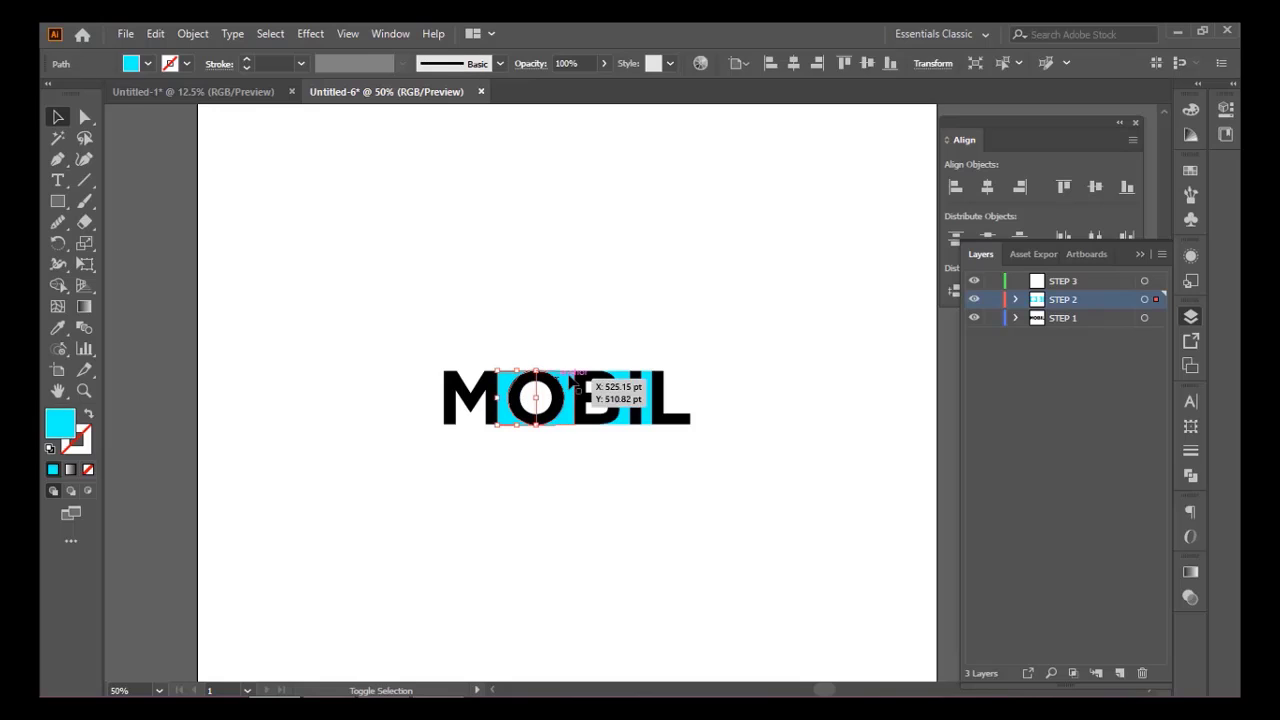
left_click(624, 398, "shift")
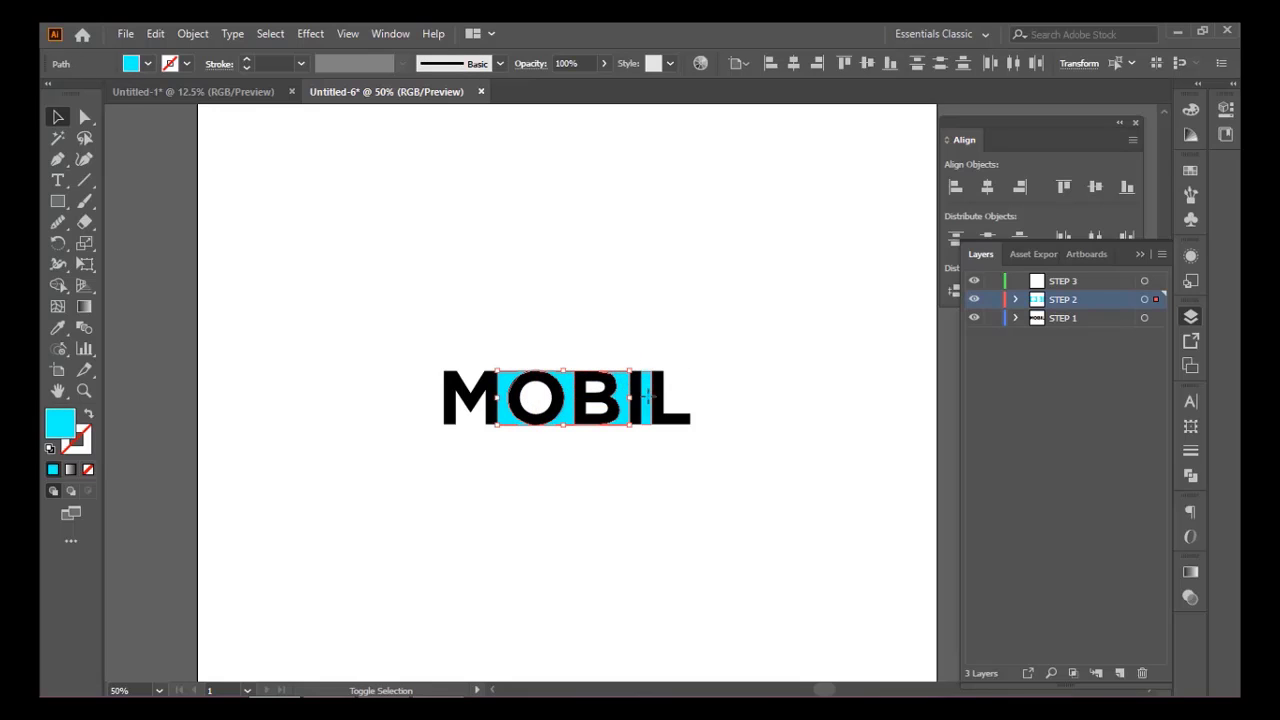
left_click_drag(623, 398, 624, 484)
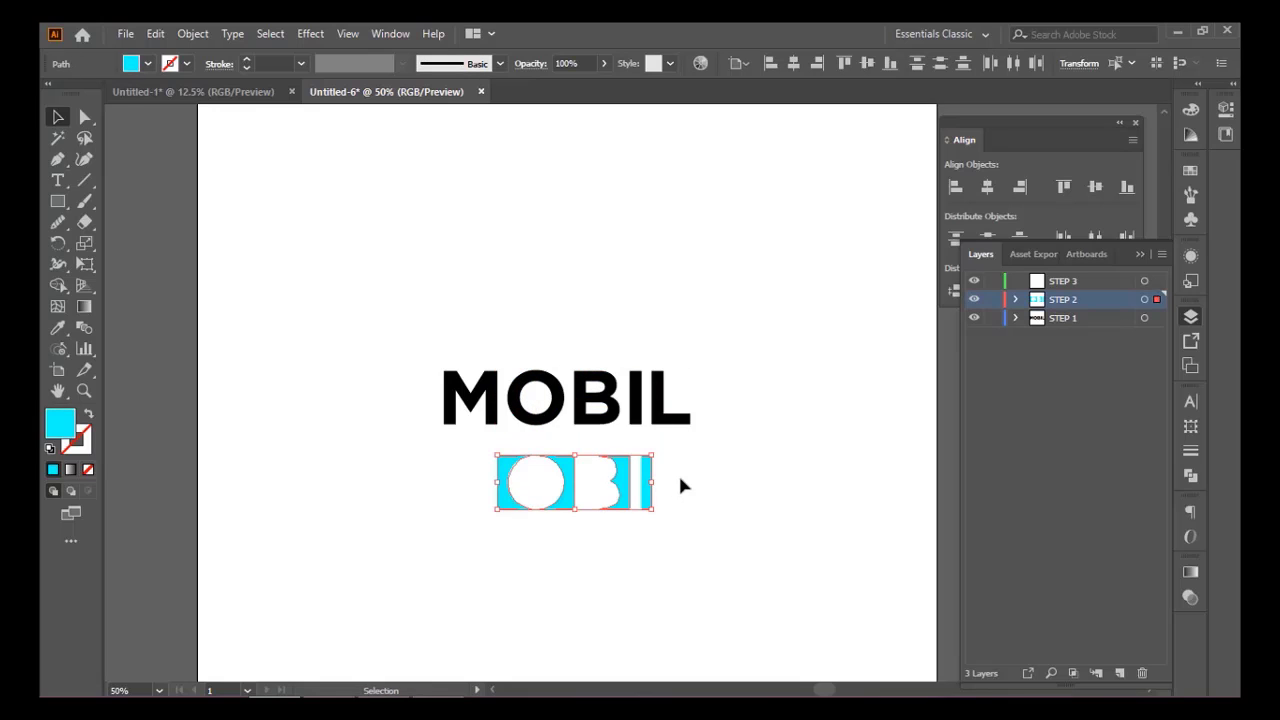
left_click(682, 485)
Step: Compare the areas of the cyan spacing blocks with the matching letter gaps in MOBIL, especially around B, I and L
key("ctrl+plus")
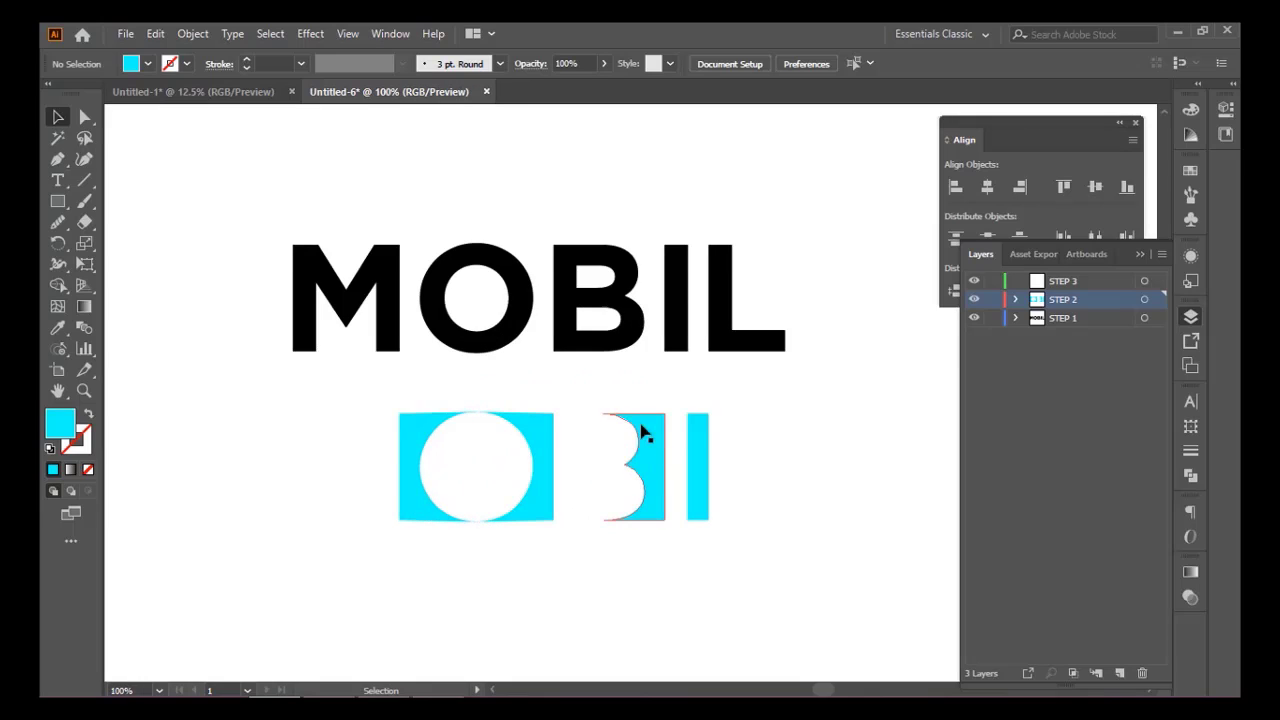
left_click_drag(585, 403, 672, 533)
left_click(697, 560)
scroll(697, 530, "up", 1)
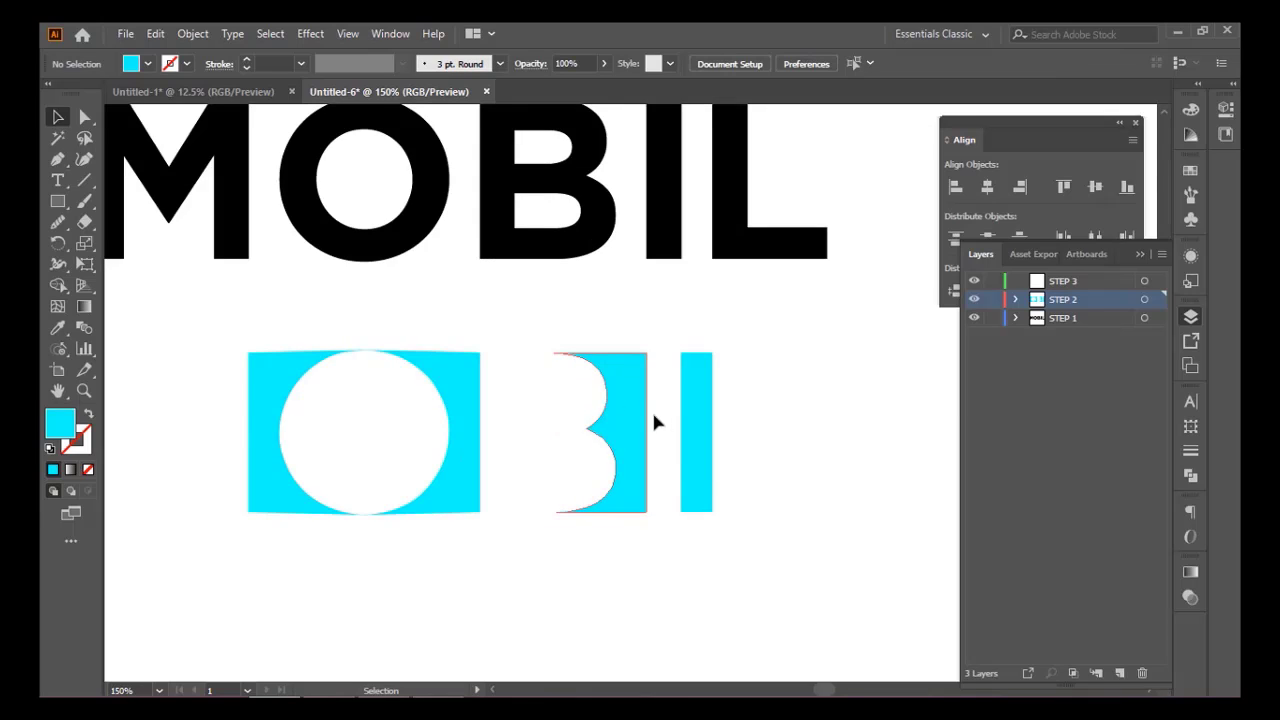
scroll(530, 440, "down", 1)
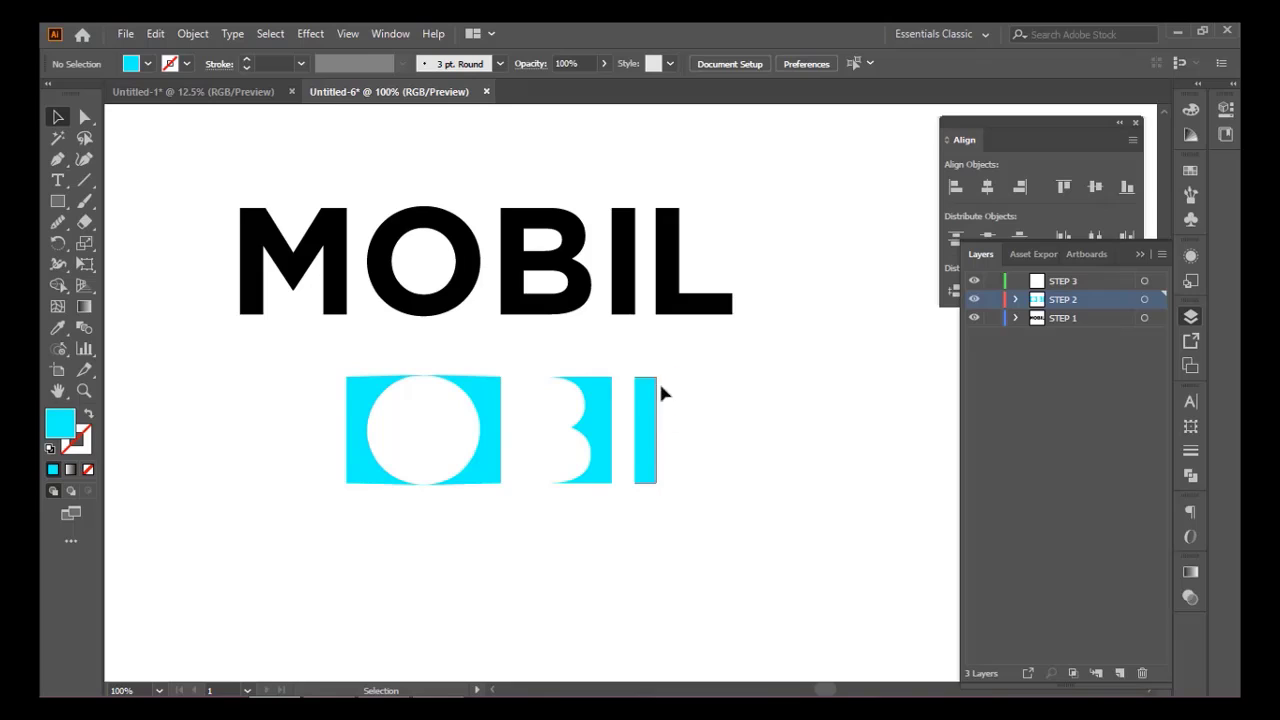
scroll(620, 350, "up", 1)
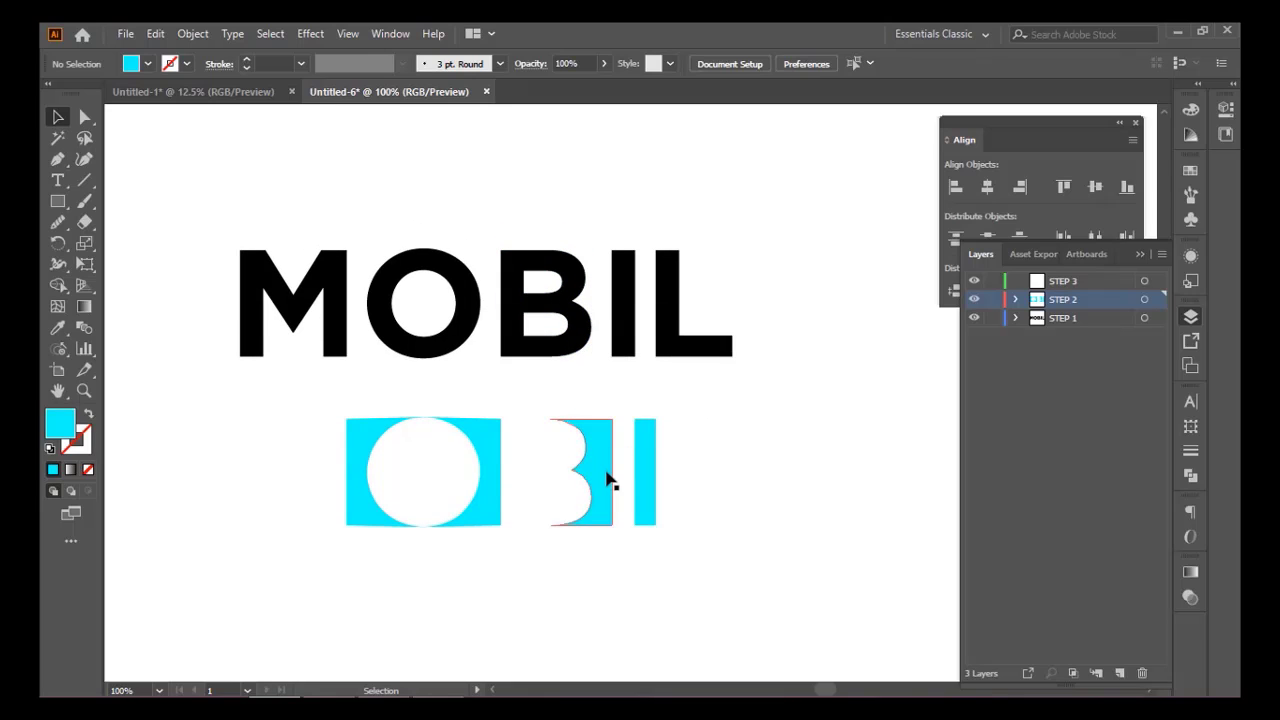
scroll(608, 480, "down", 1)
left_click(616, 354)
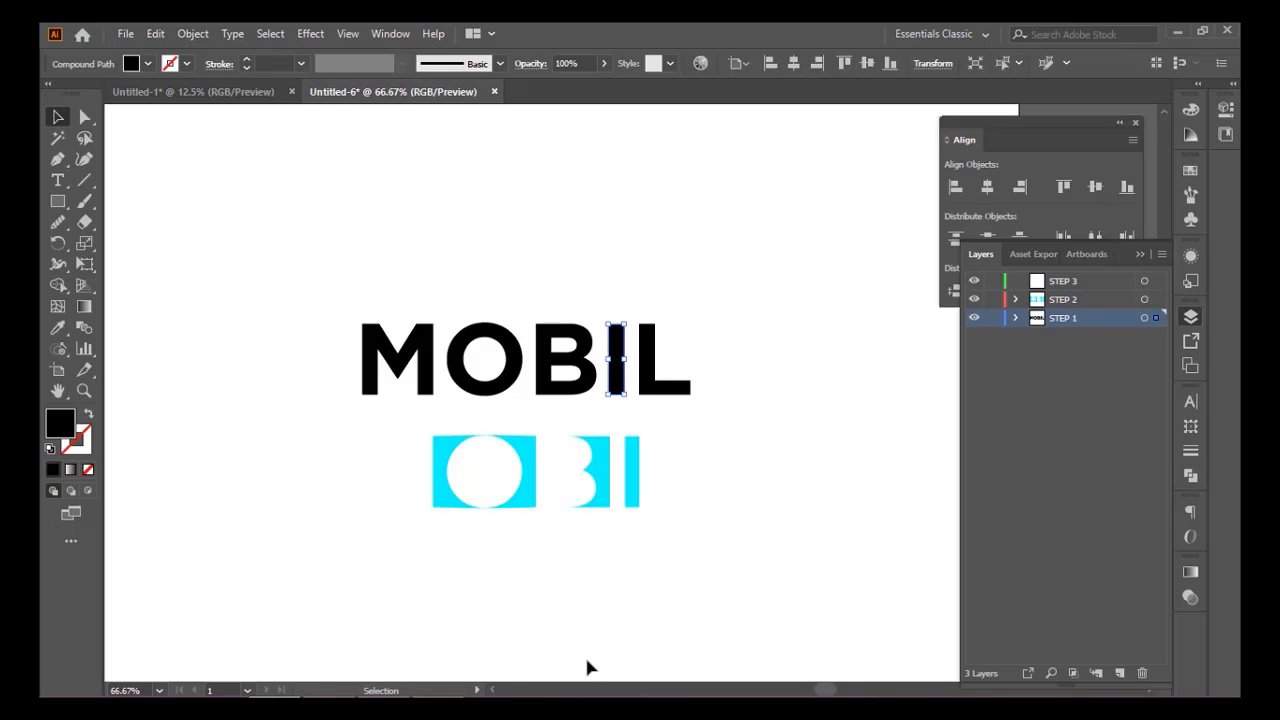
left_click(680, 352)
scroll(682, 354, "down", 1)
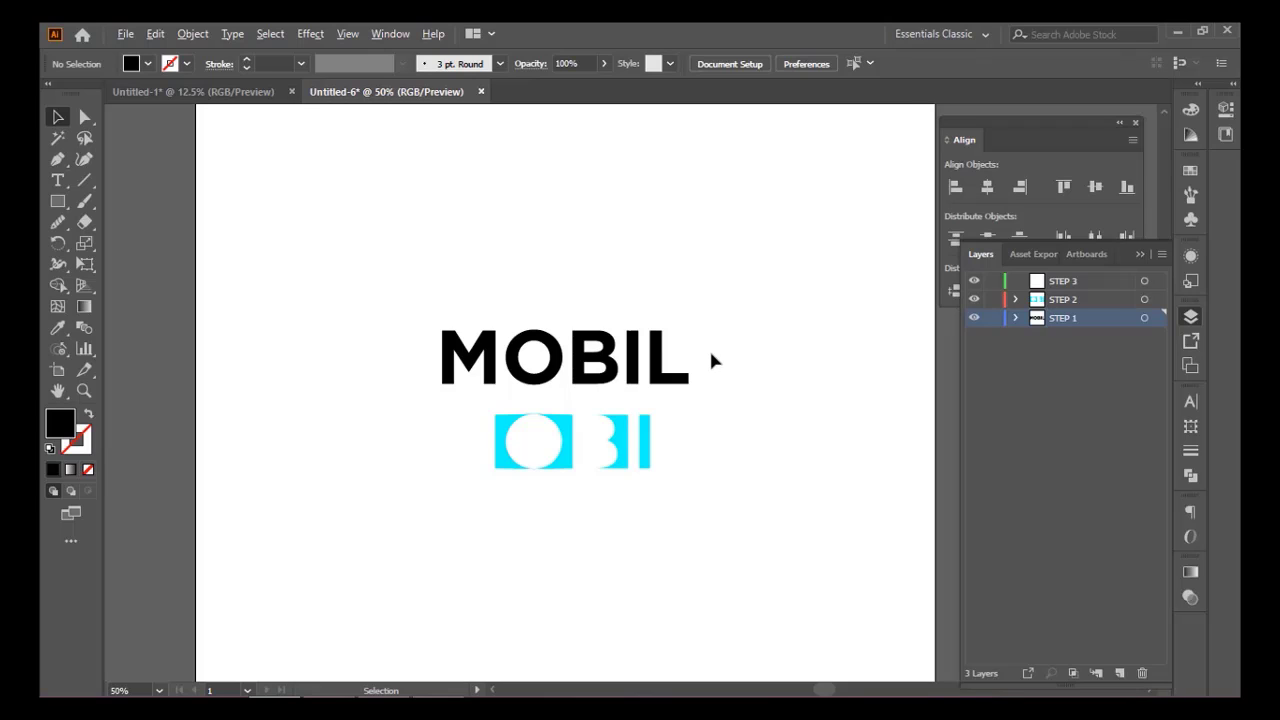
key("ctrl+minus")
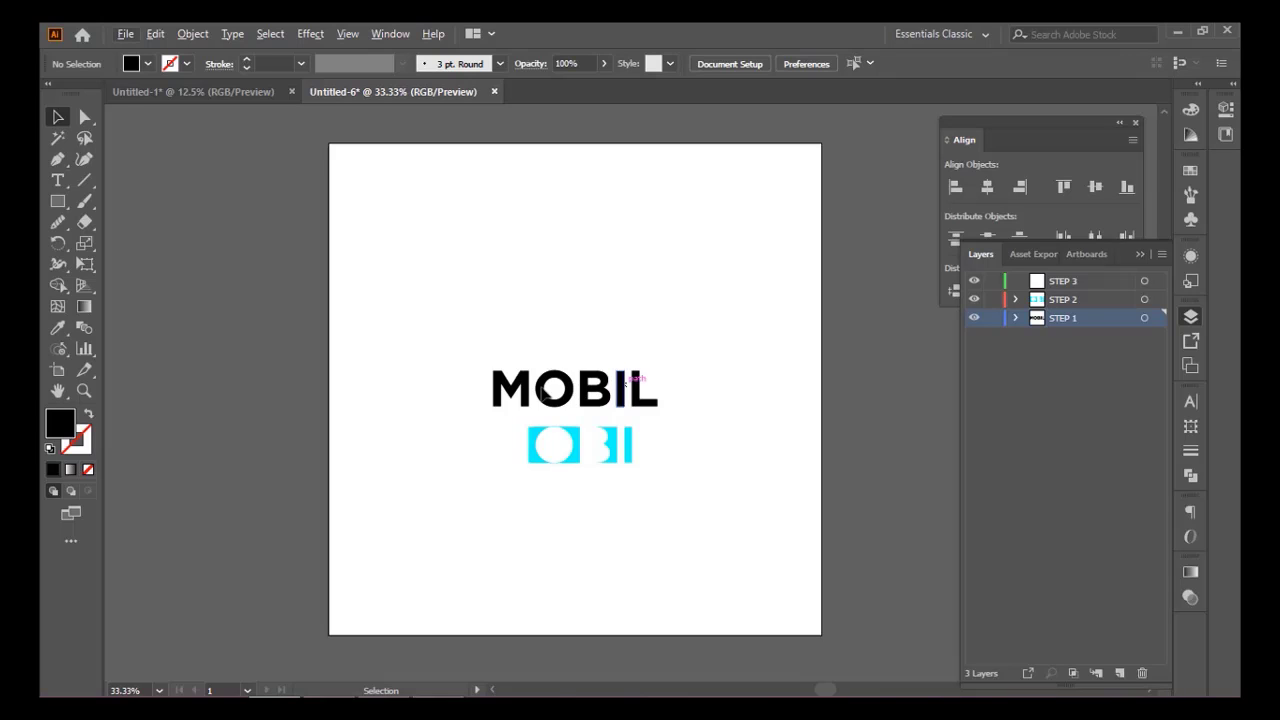
scroll(531, 391, "up", 4)
scroll(531, 397, "up", 2)
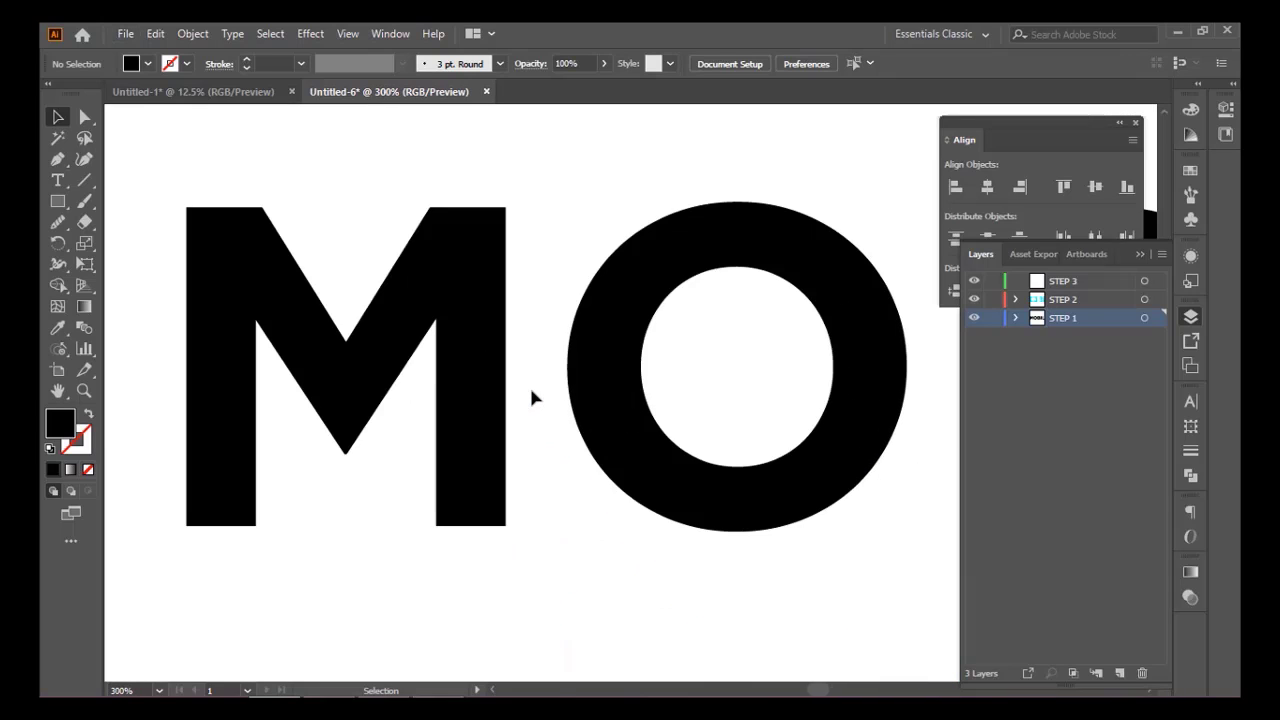
scroll(531, 397, "down", 1)
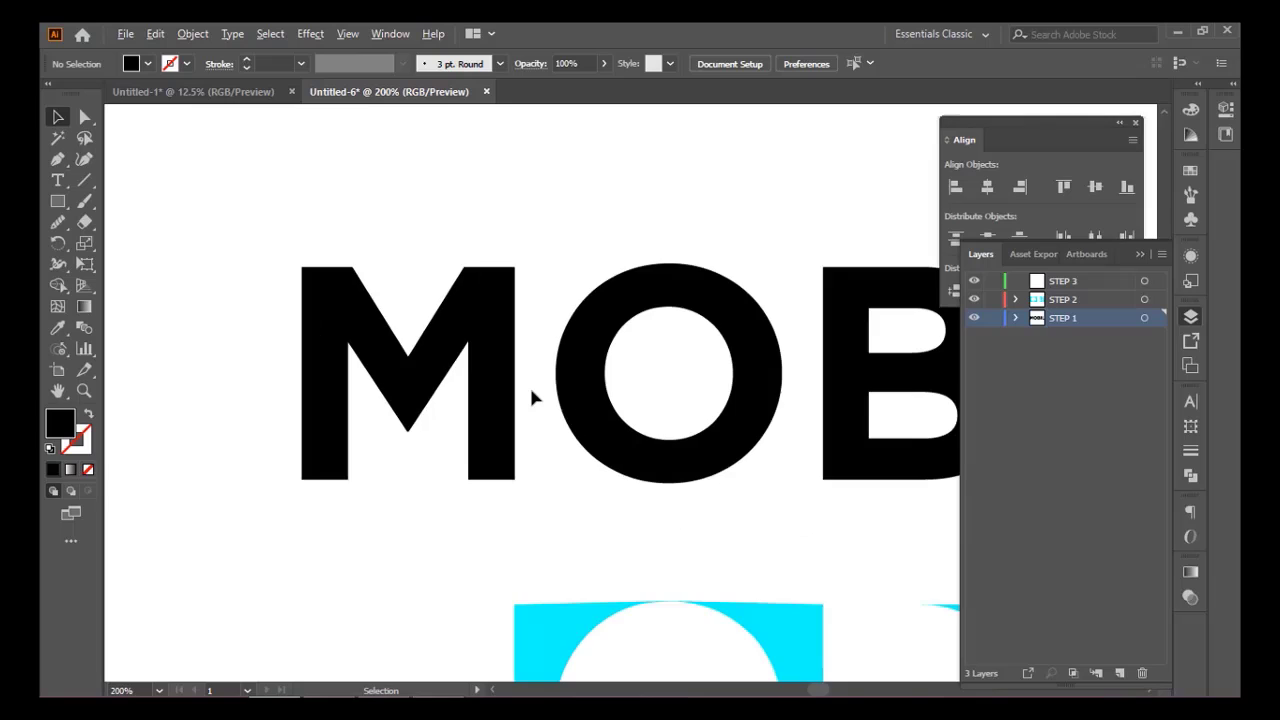
Step: Collapse the layer list and move the floating alignment controls clear of the wordmark
left_click(1141, 254)
left_click_drag(1087, 128, 1111, 118)
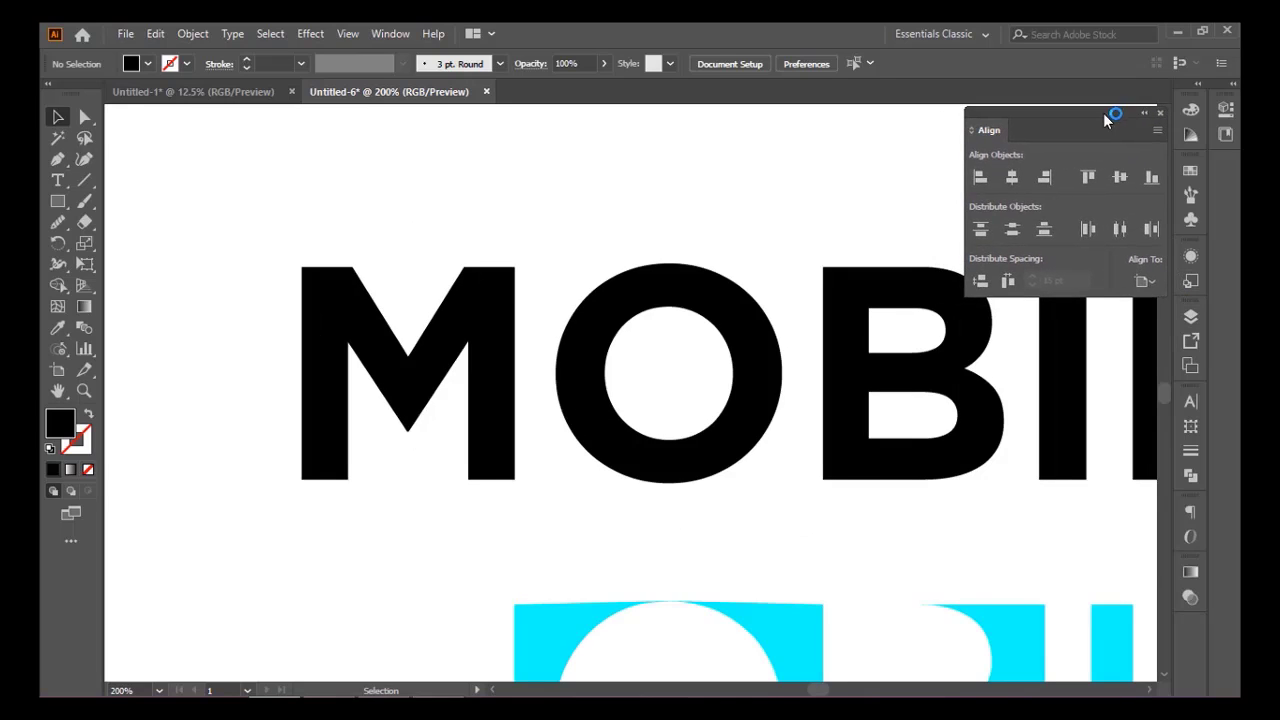
Step: Examine the M–O and O–B gaps close up and the overall MOBIL spacing against the cyan blocks below
scroll(886, 257, "down", 3)
left_click_drag(807, 289, 657, 329)
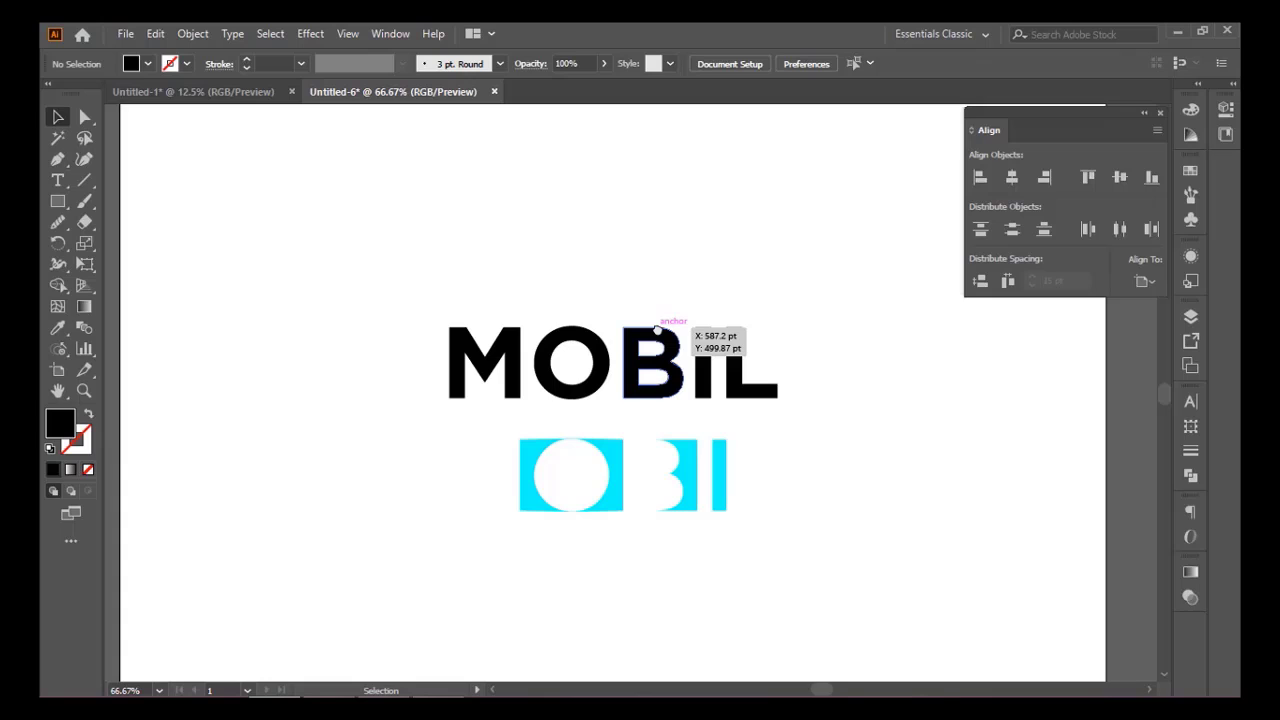
scroll(457, 357, "up", 5)
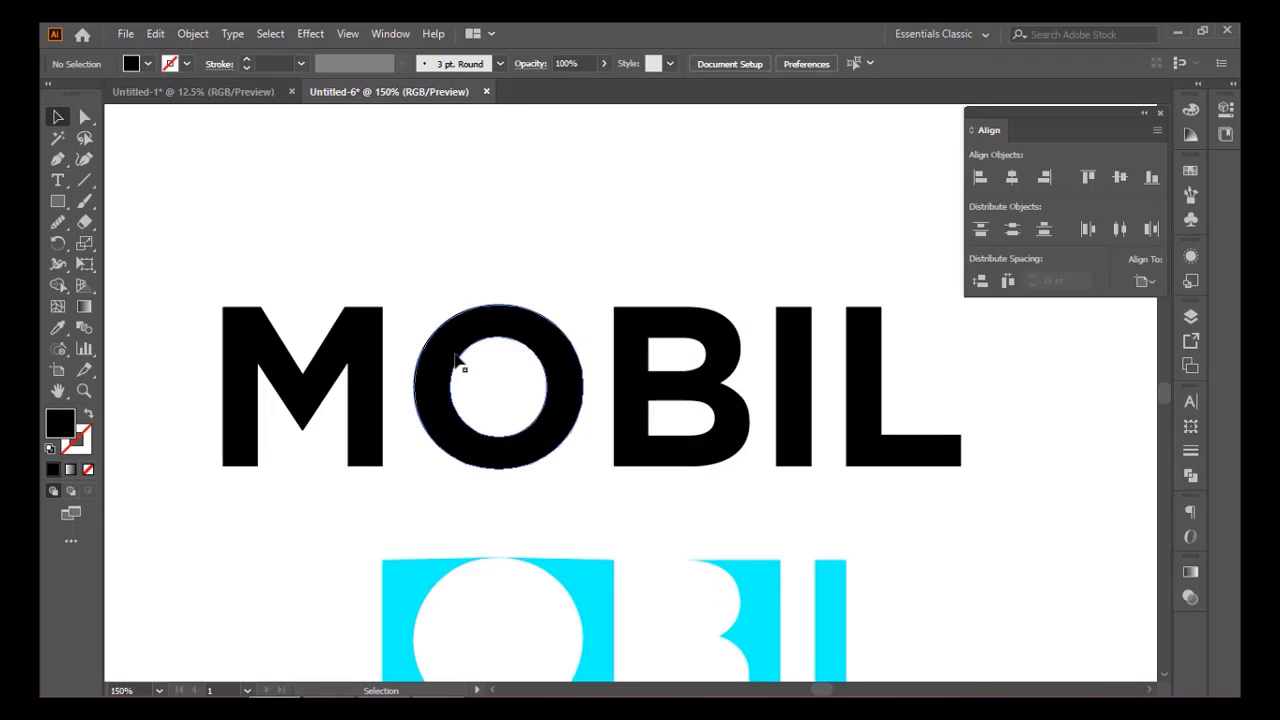
scroll(389, 356, "down", 1)
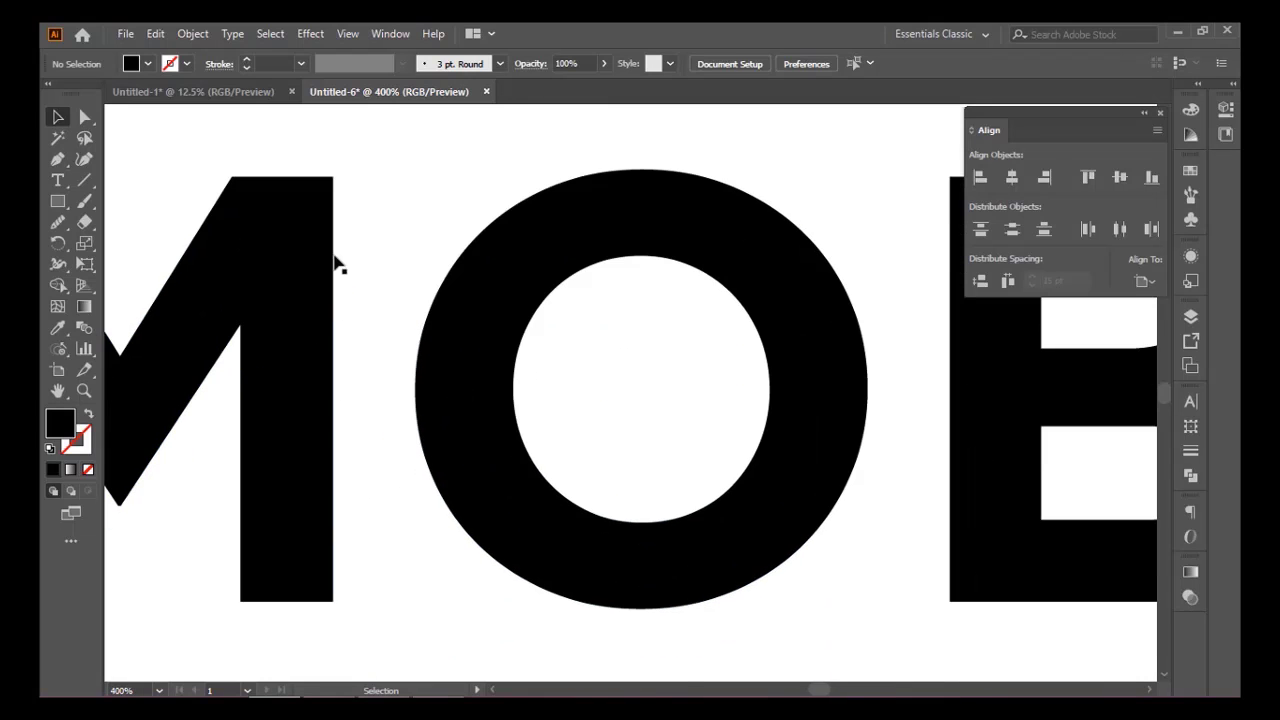
scroll(380, 395, "down", 7)
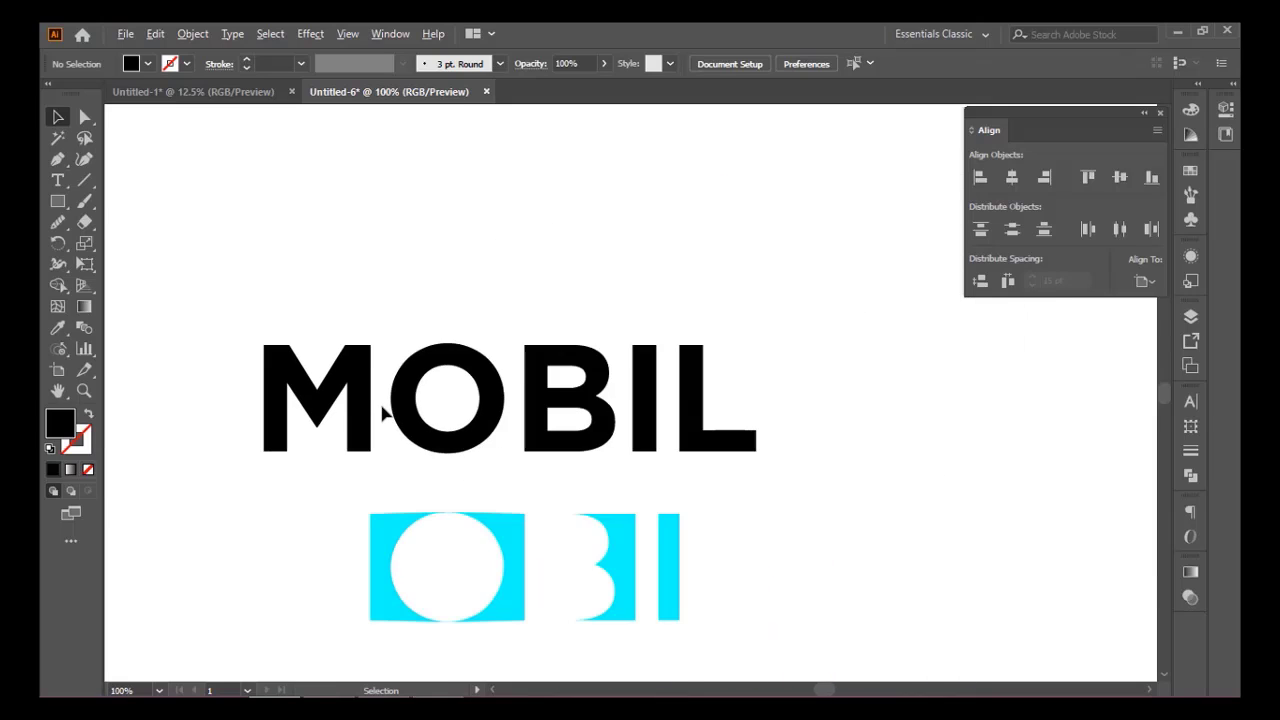
scroll(390, 436, "up", 1)
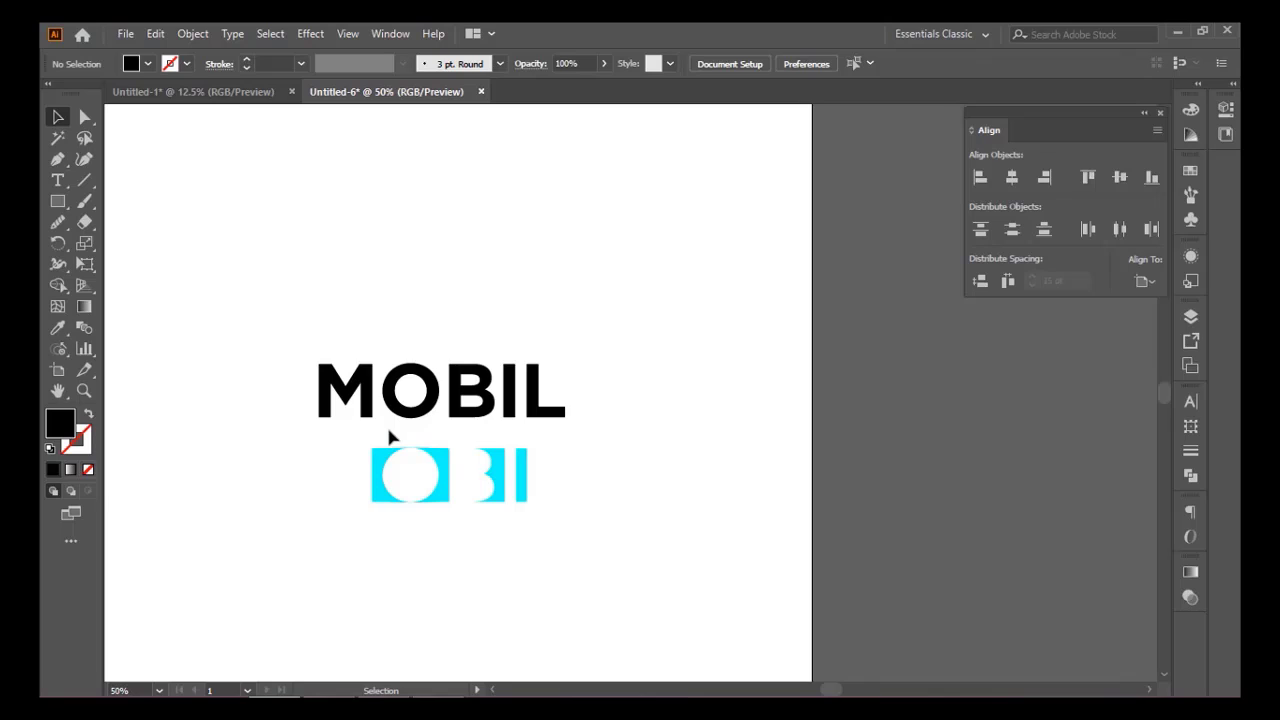
scroll(386, 432, "up", 1)
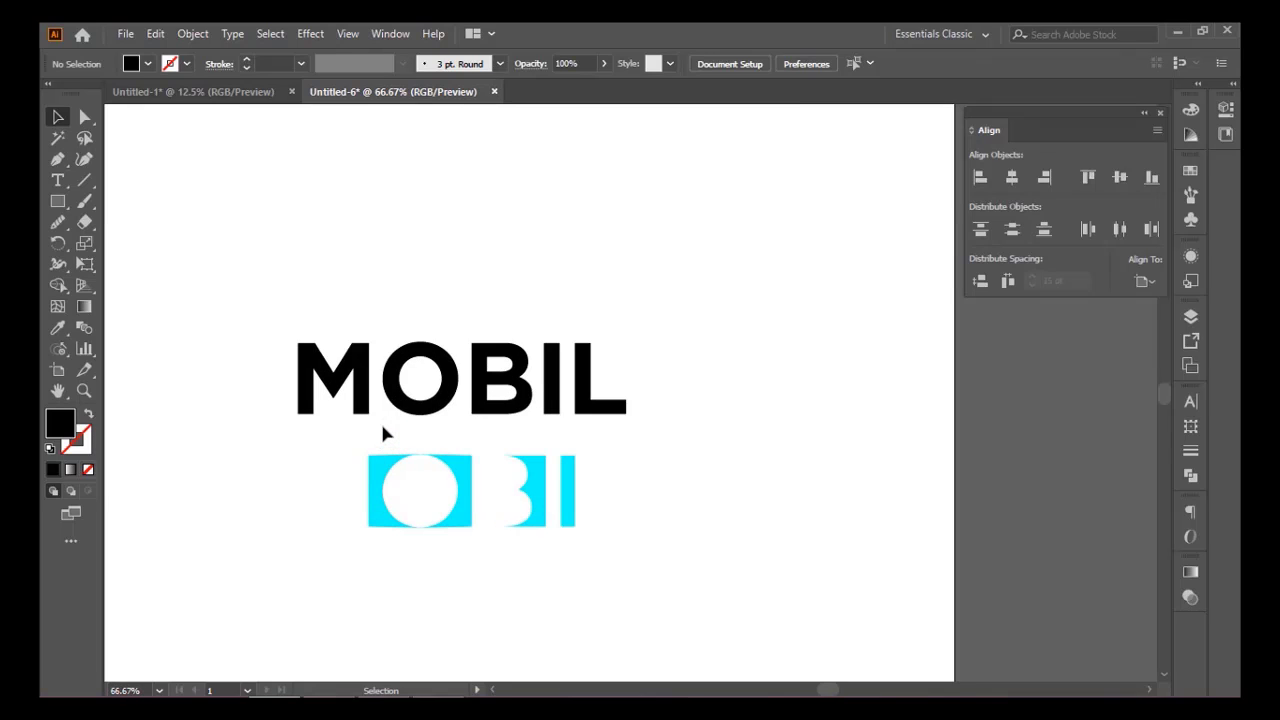
scroll(383, 432, "down", 1)
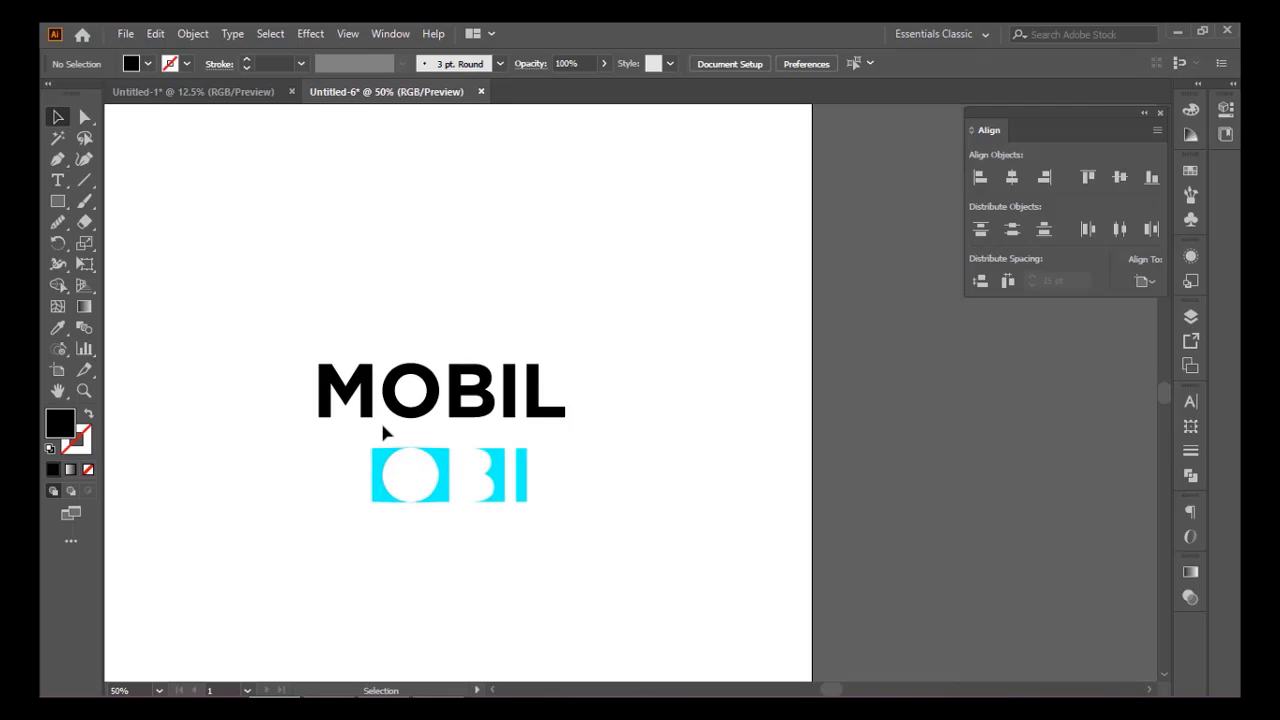